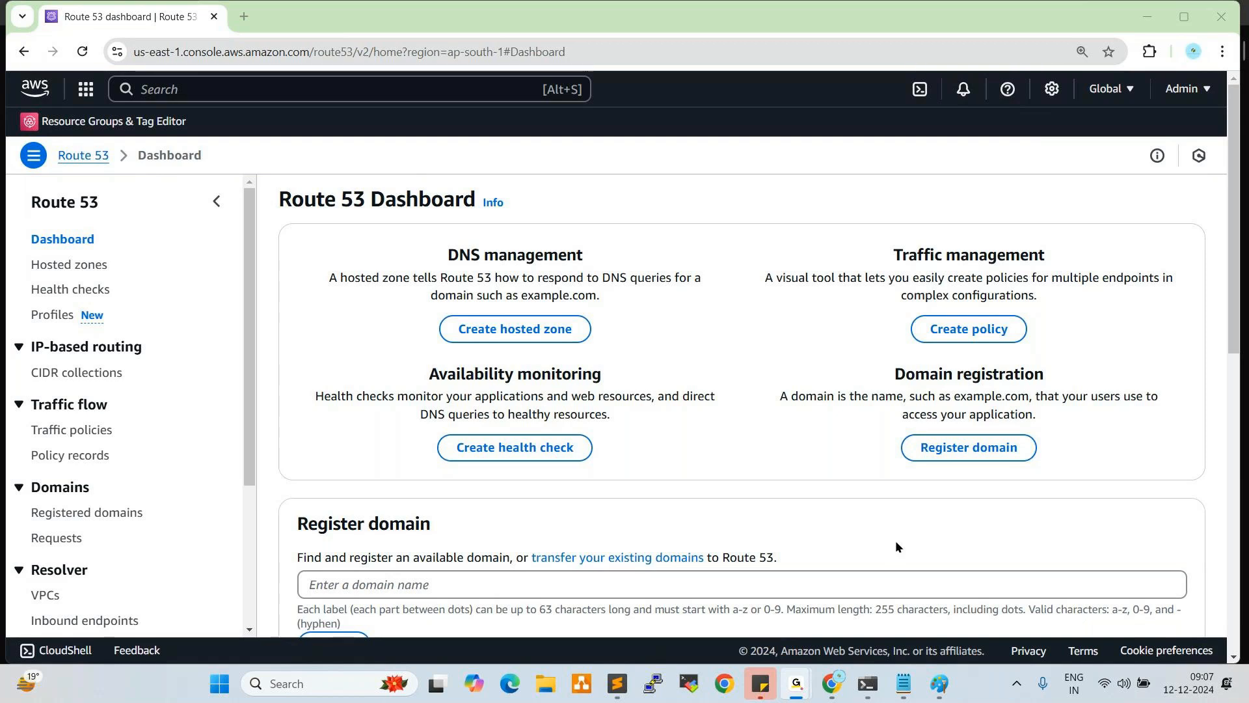
# - Sign out of the current AWS account
pyautogui.moveTo(831, 689)
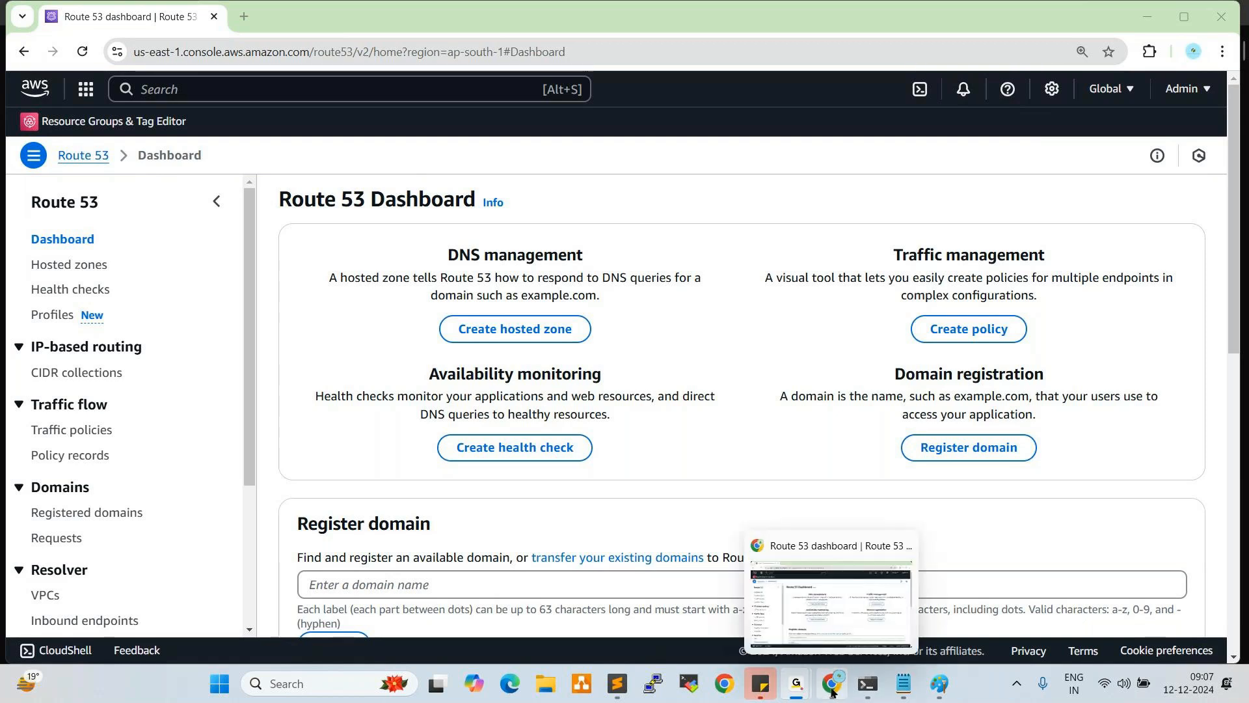
pyautogui.click(832, 687)
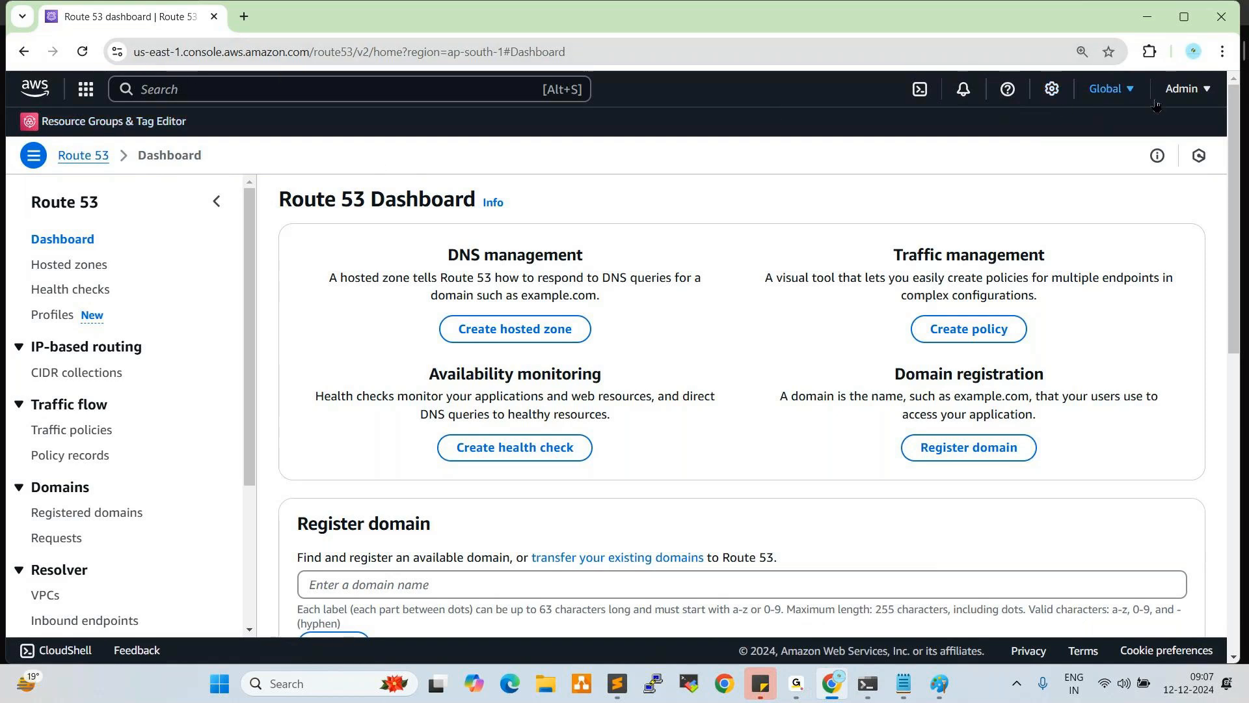
pyautogui.click(86, 89)
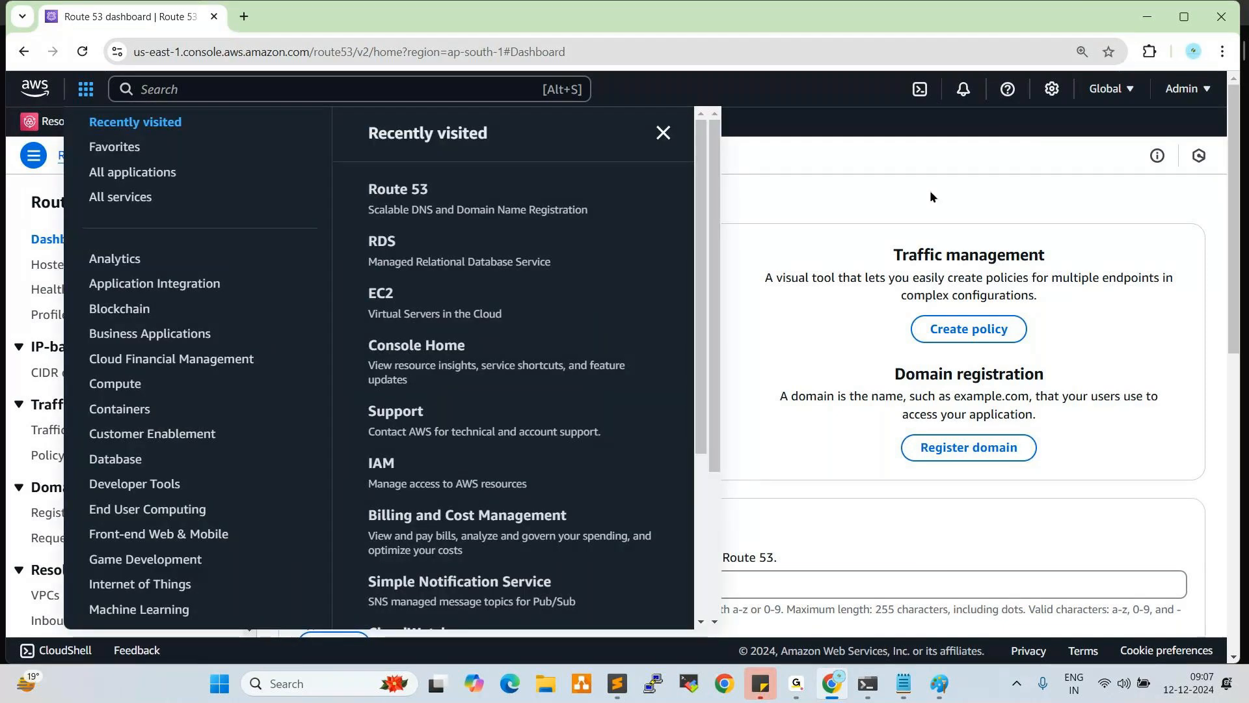
pyautogui.click(1184, 89)
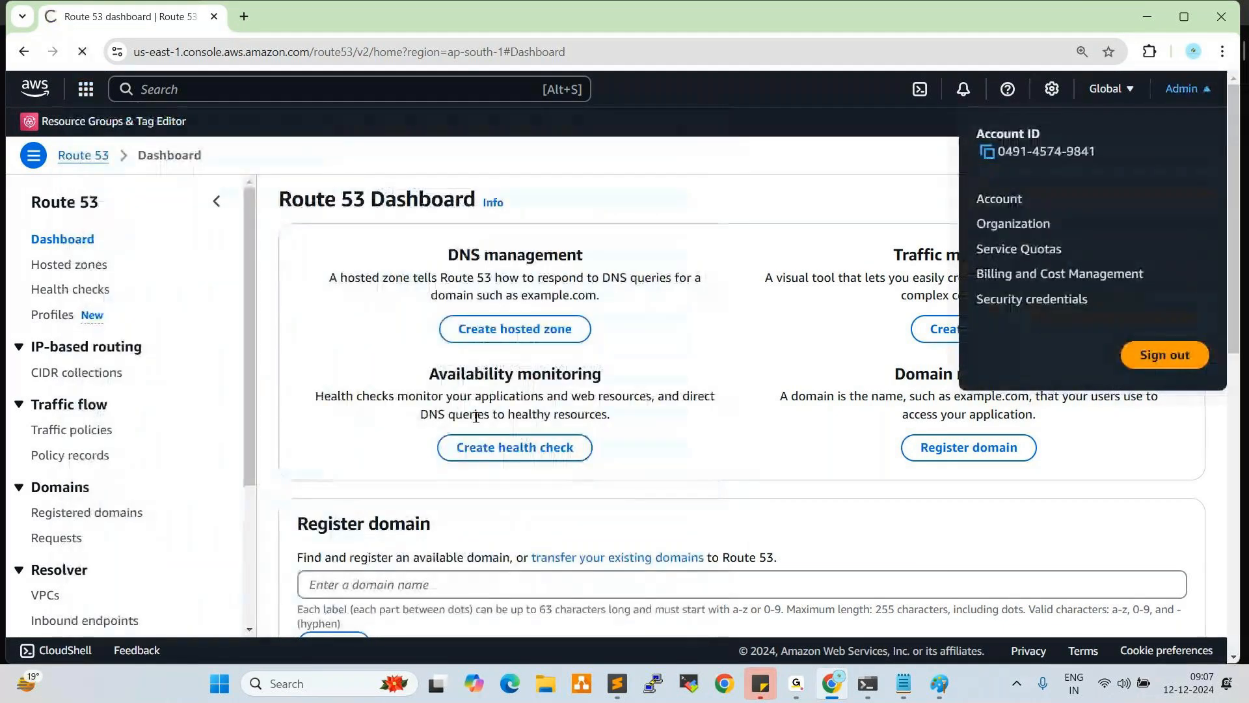
pyautogui.click(1165, 354)
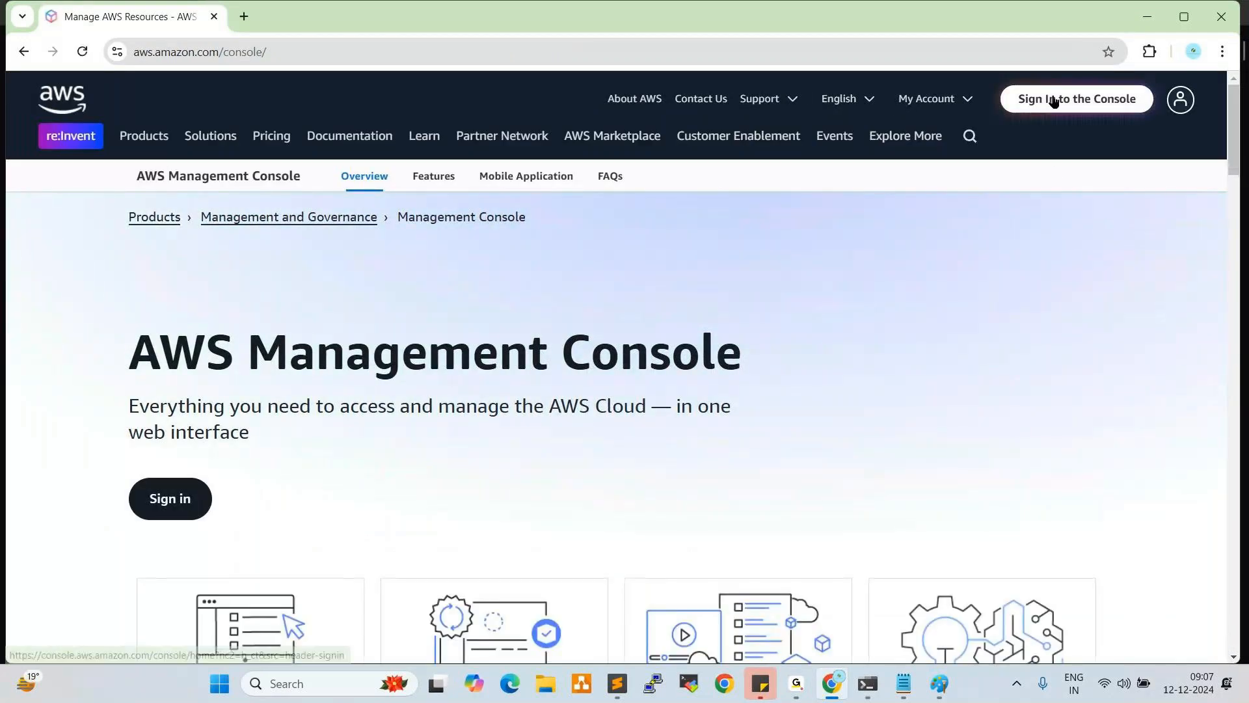
# - Start a root user sign-in to the AWS console with the saved email and password
pyautogui.click(1047, 99)
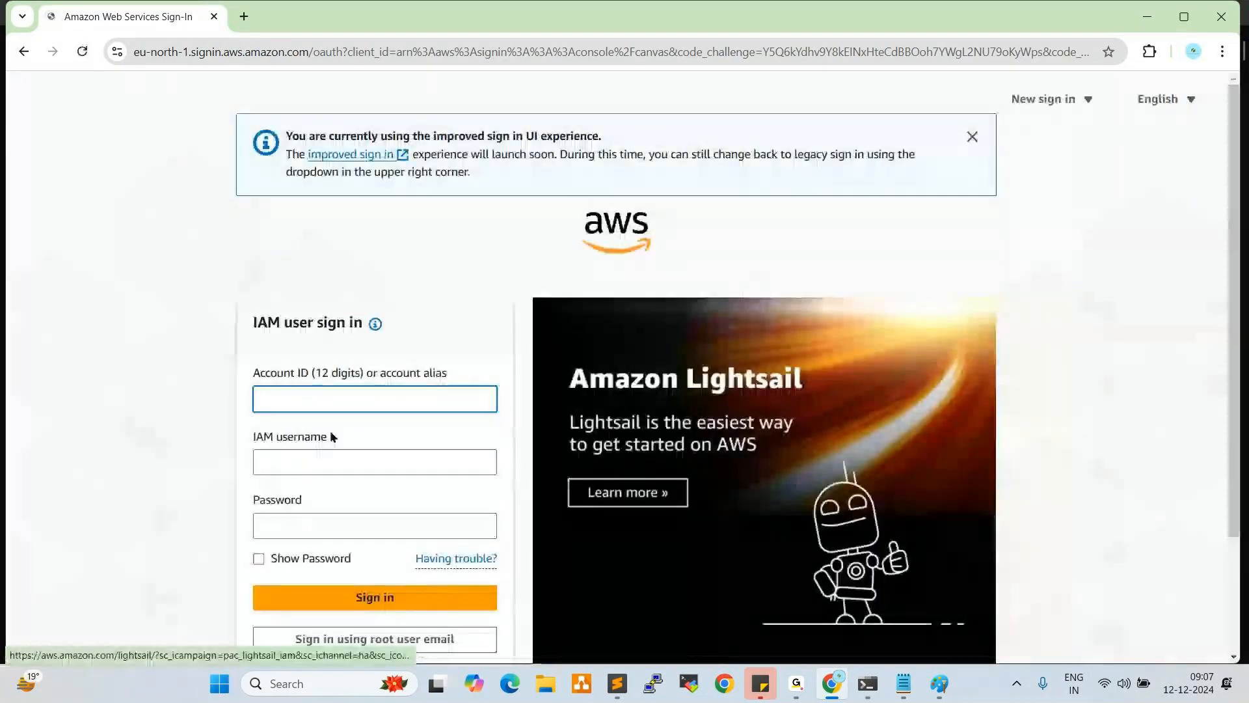
pyautogui.scroll(-2, 427, 479)
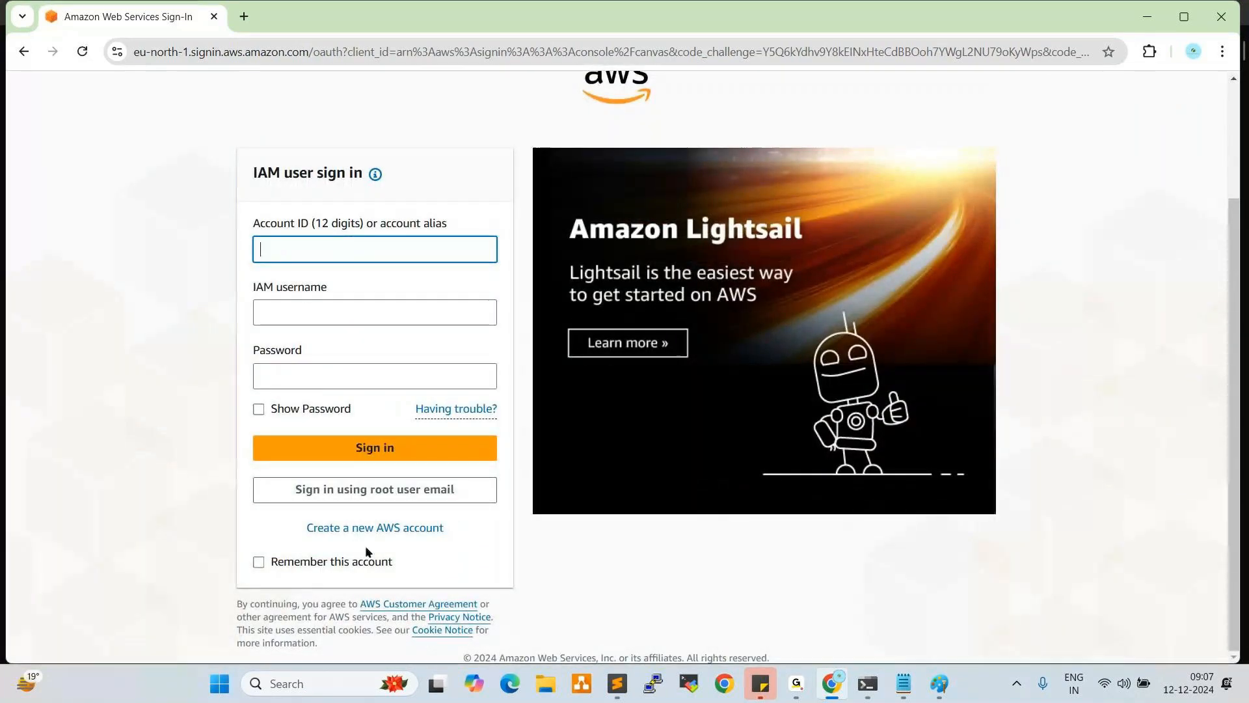
pyautogui.click(343, 496)
pyautogui.click(345, 530)
pyautogui.click(306, 410)
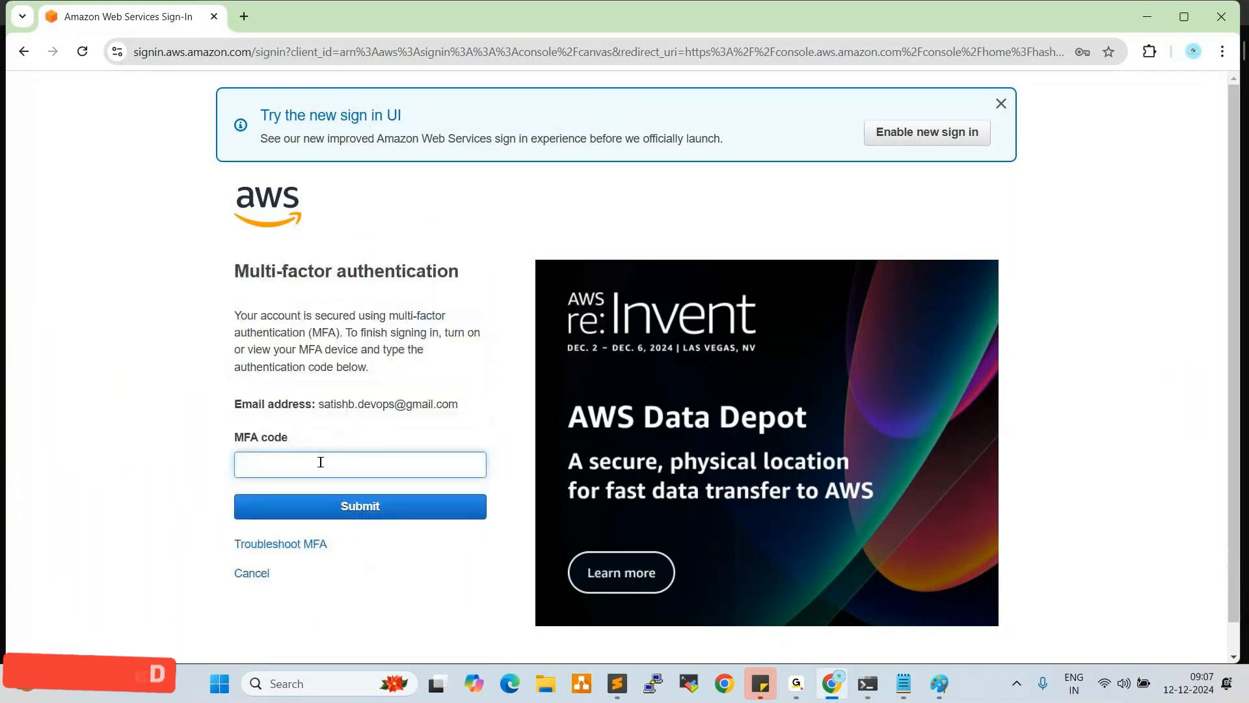
# - Try to complete the root user sign-in by submitting the MFA code
pyautogui.click(320, 462)
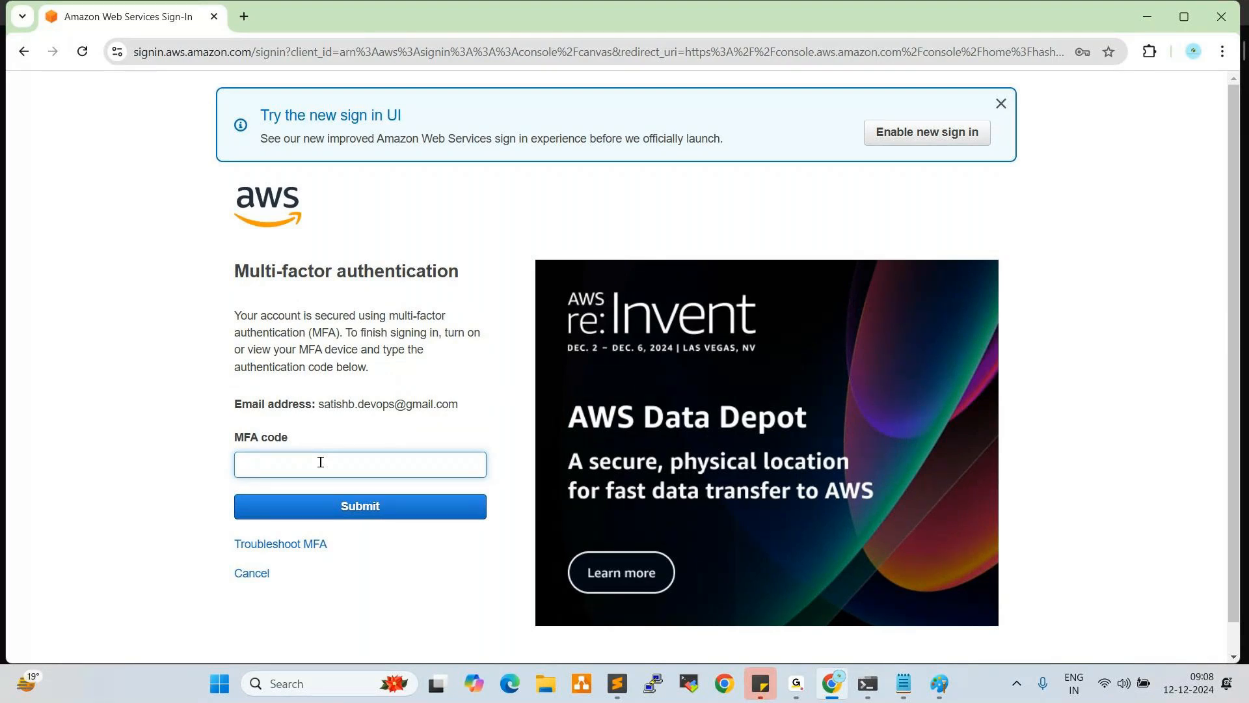
pyautogui.click(312, 511)
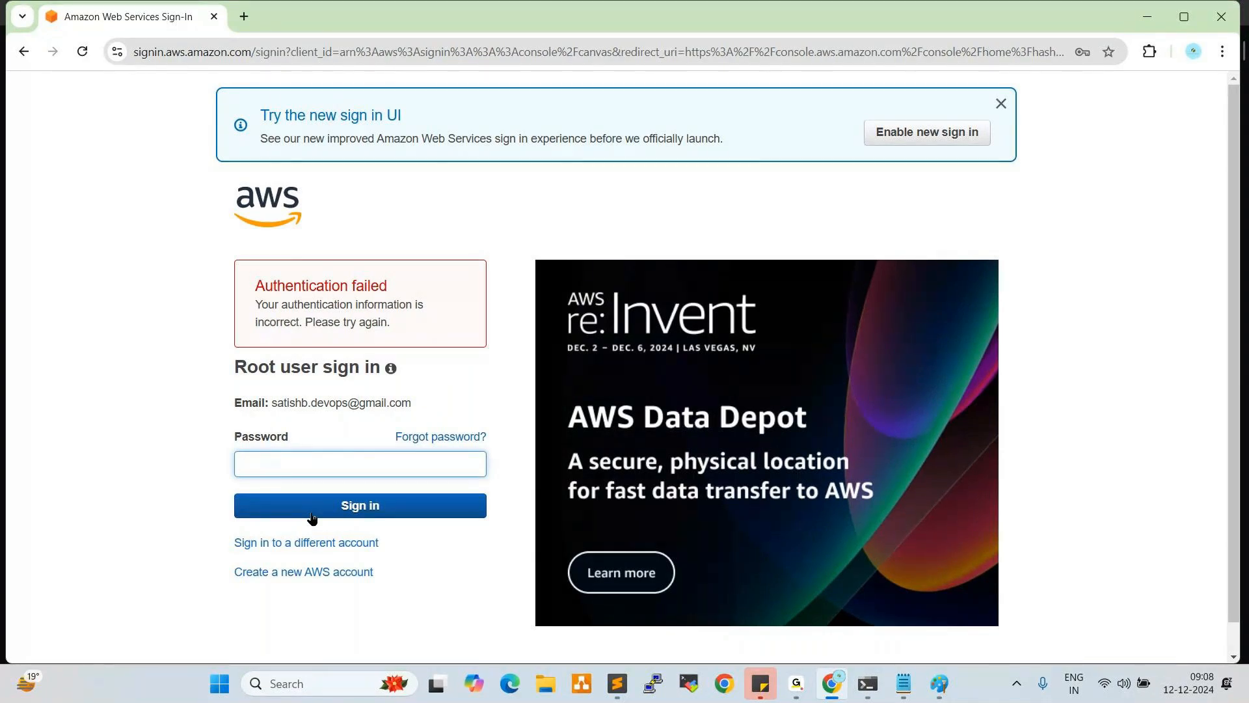
# - Go to aws.amazon.com and open the console sign-in page again
pyautogui.click(229, 52)
pyautogui.write('a')
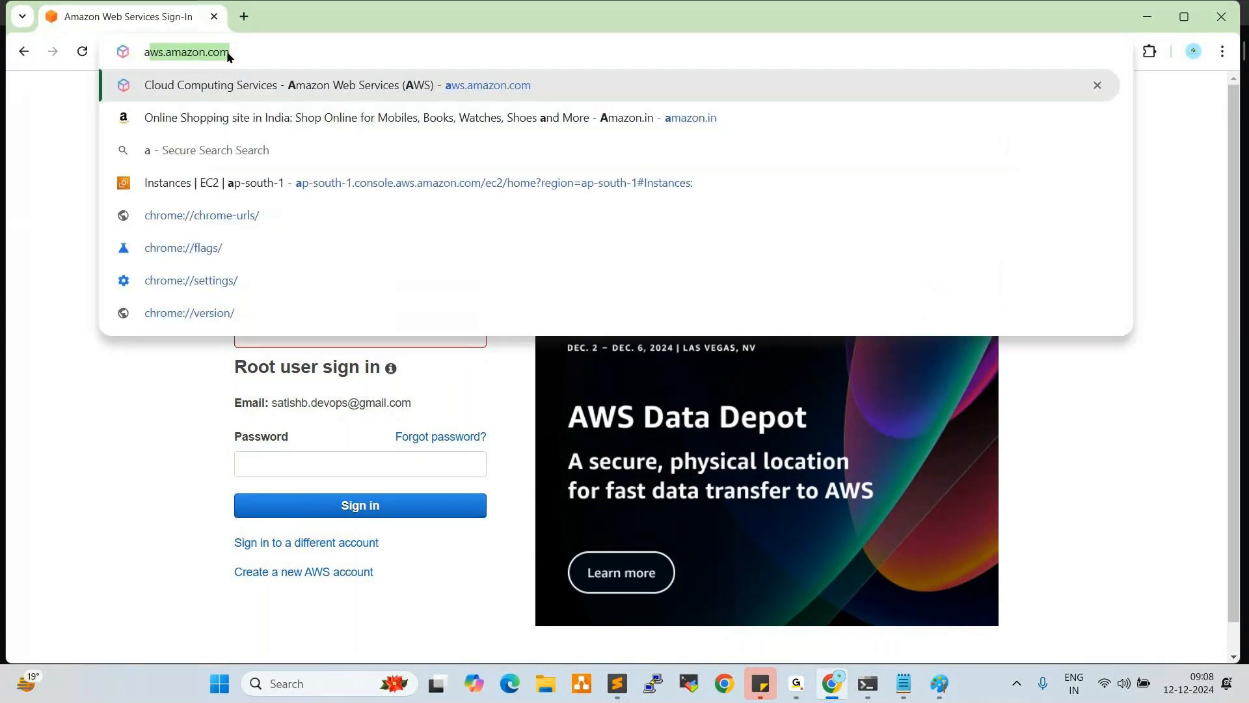
pyautogui.write('ws')
pyautogui.press('Return')
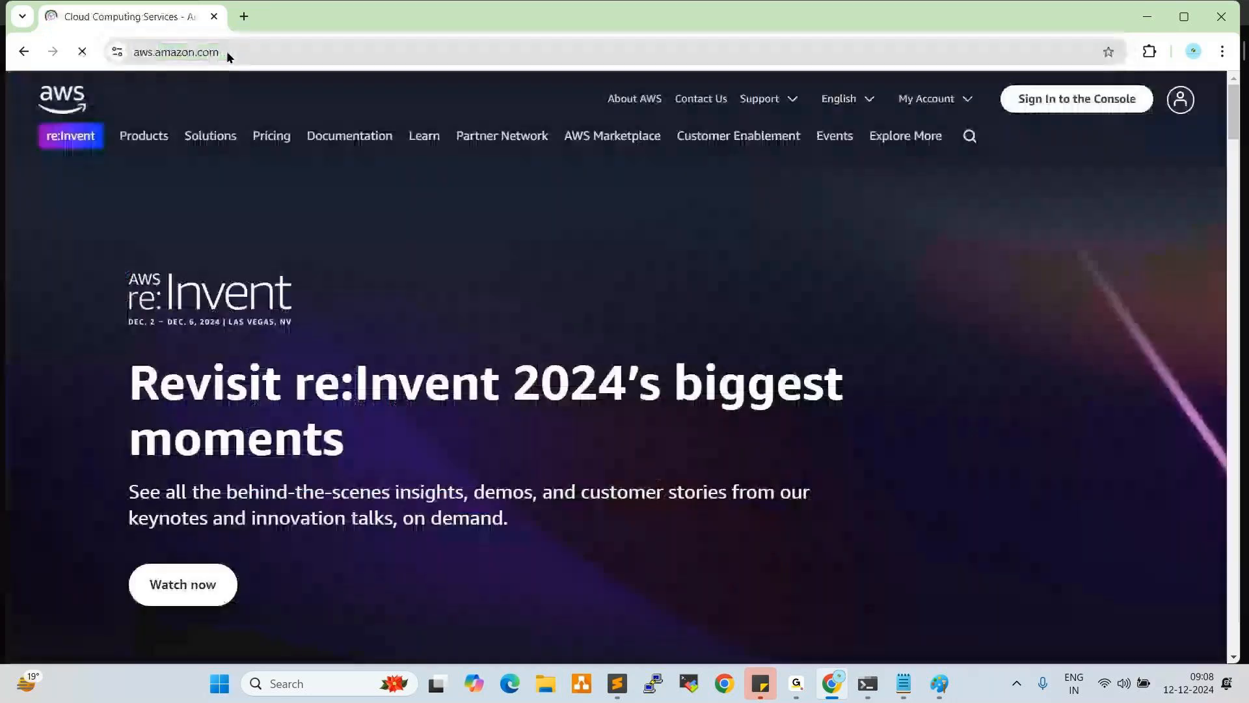
pyautogui.click(1041, 101)
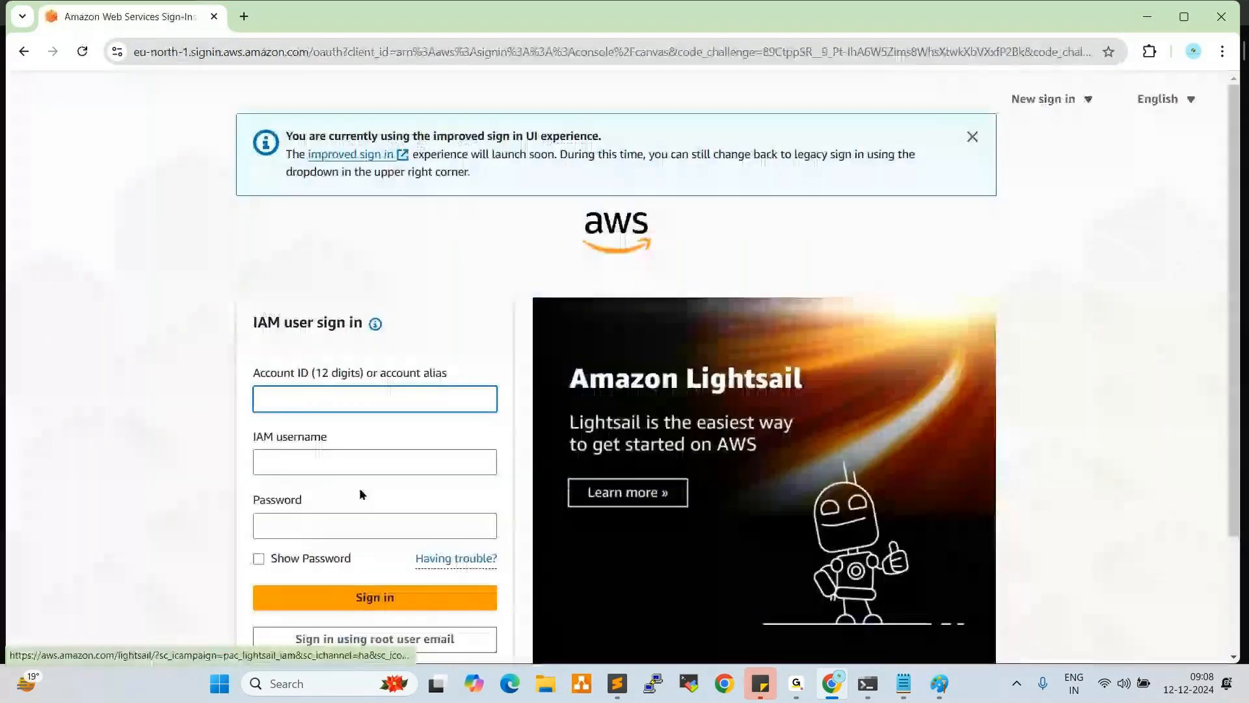
# - Choose root user sign-in and submit the saved root email address and password
pyautogui.scroll(-2, 359, 486)
pyautogui.click(361, 489)
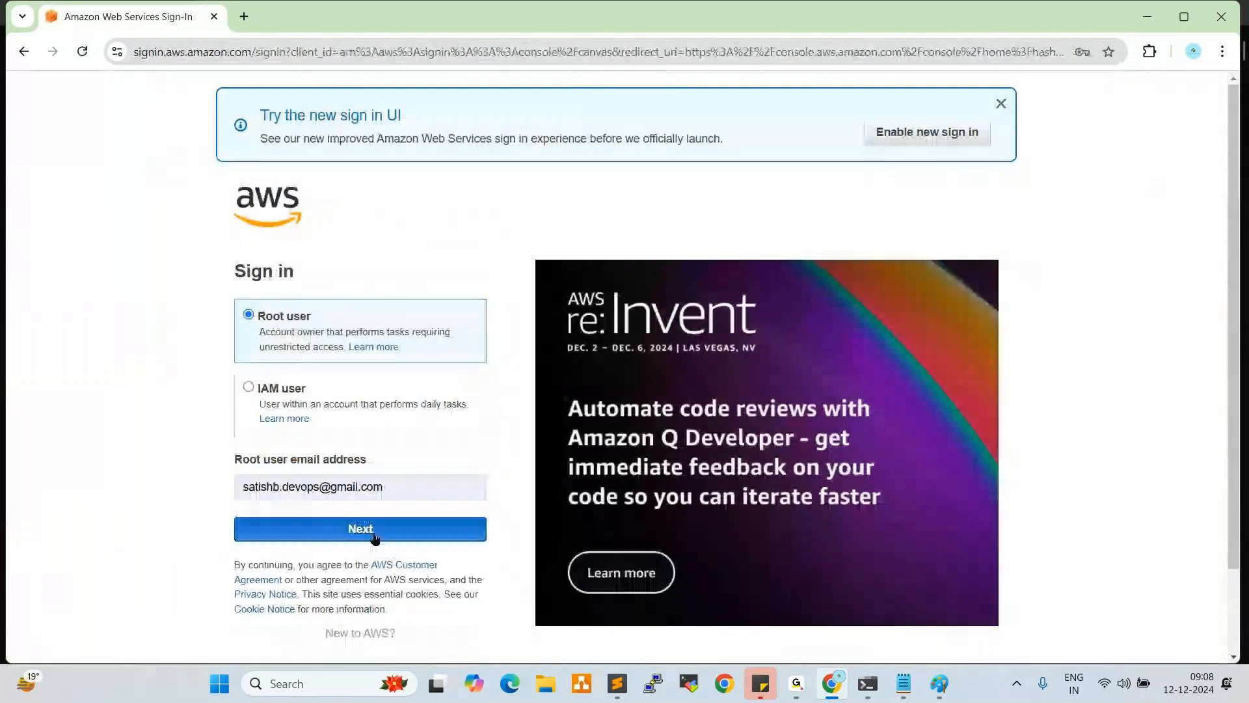
pyautogui.click(374, 536)
pyautogui.click(373, 410)
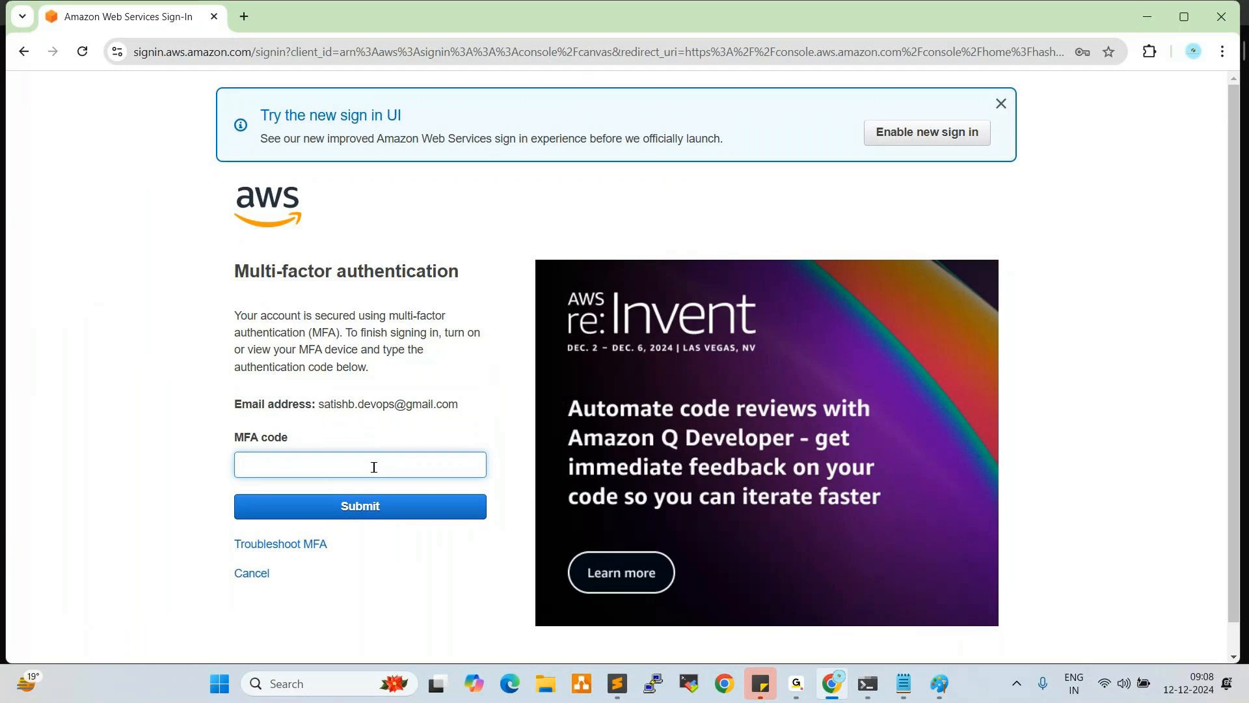
# - Enter the MFA code and submit it to sign in to the console
pyautogui.click(371, 506)
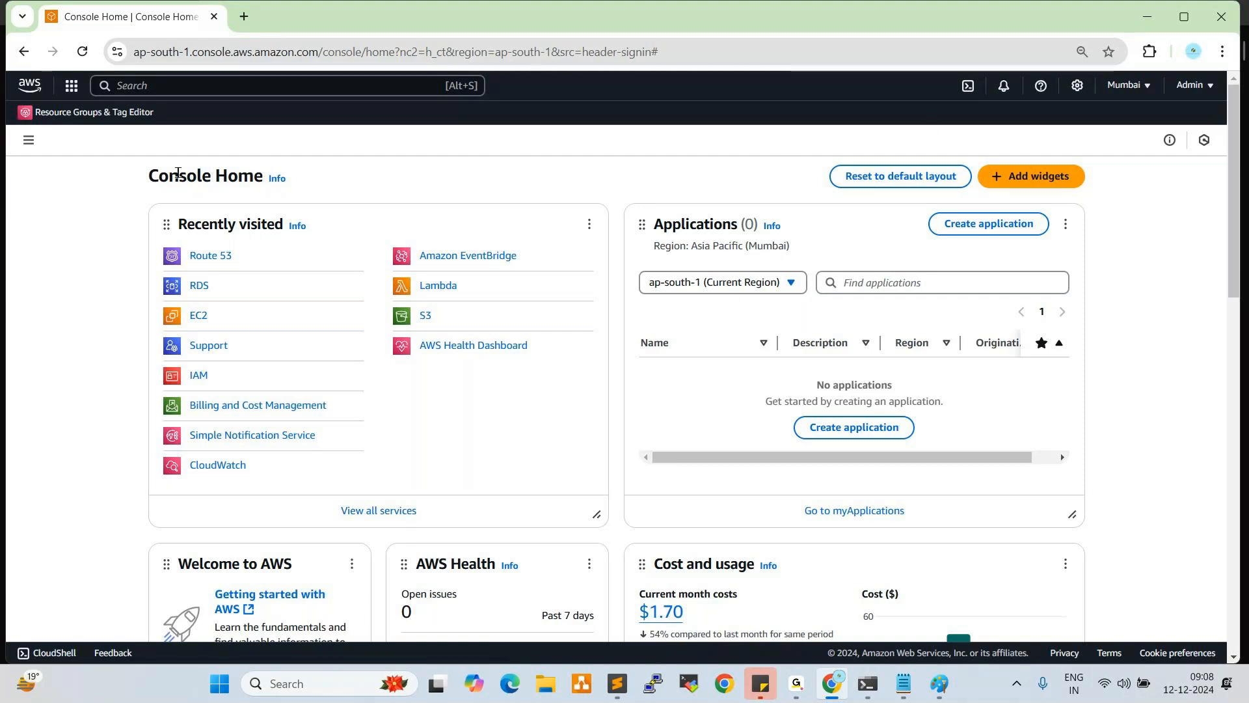
# - View the recently visited services and the account options in the console
pyautogui.click(72, 85)
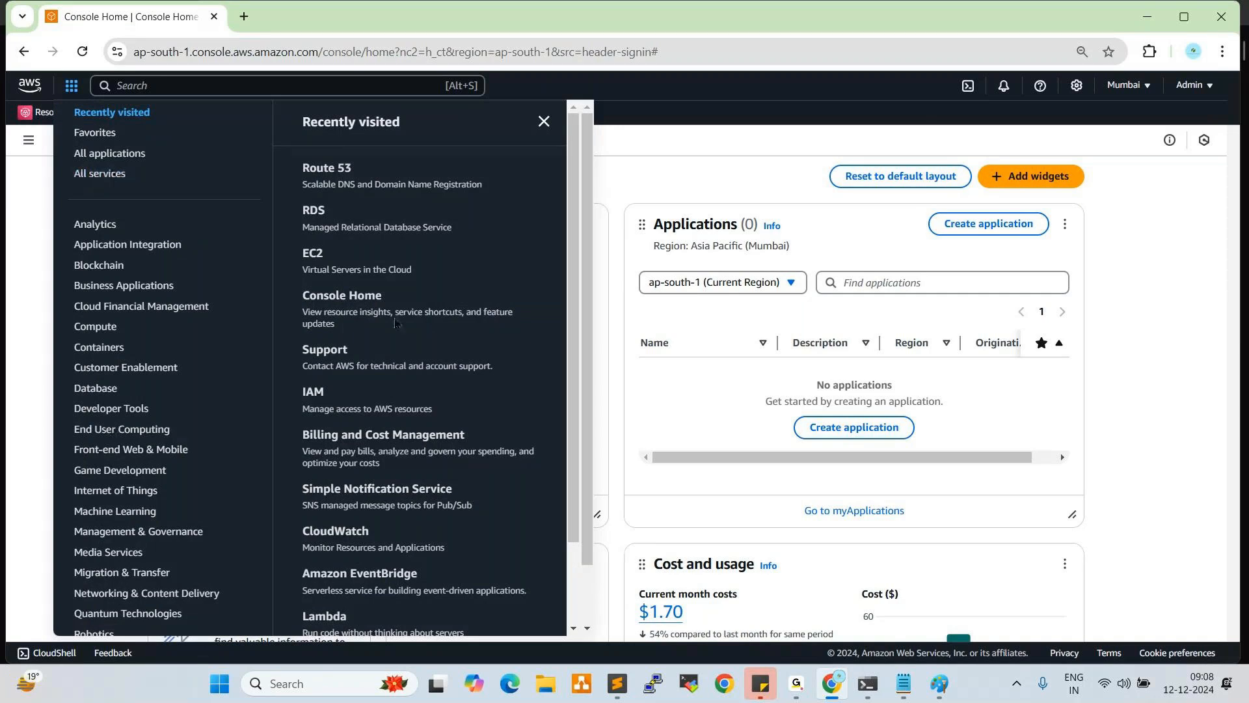
pyautogui.click(1157, 158)
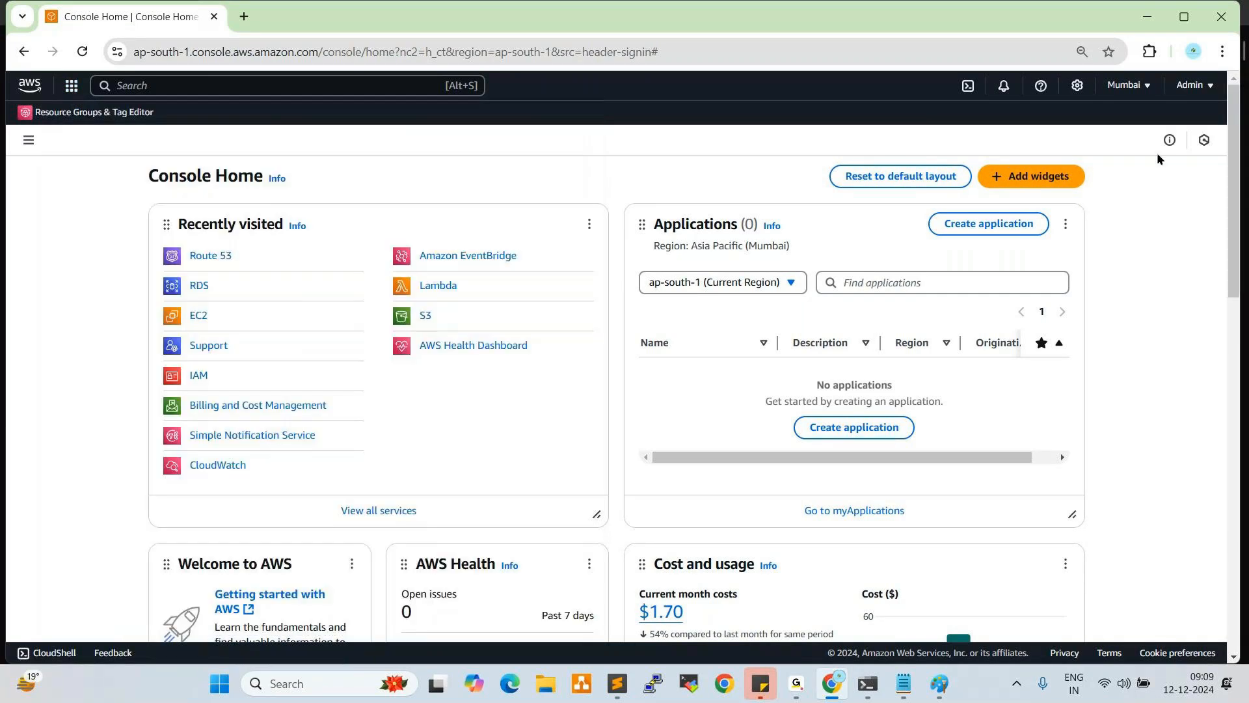
pyautogui.click(1194, 85)
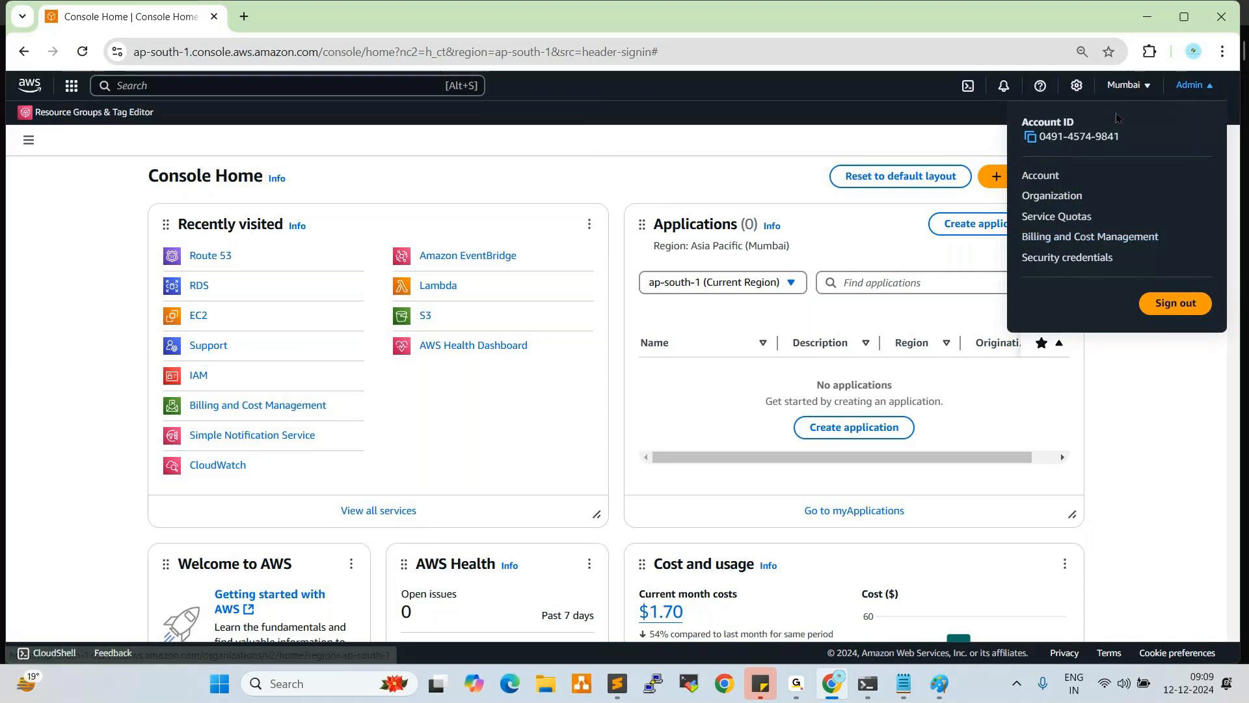
# - View the list of available AWS regions and the support options, keeping the Mumbai region
pyautogui.click(1125, 85)
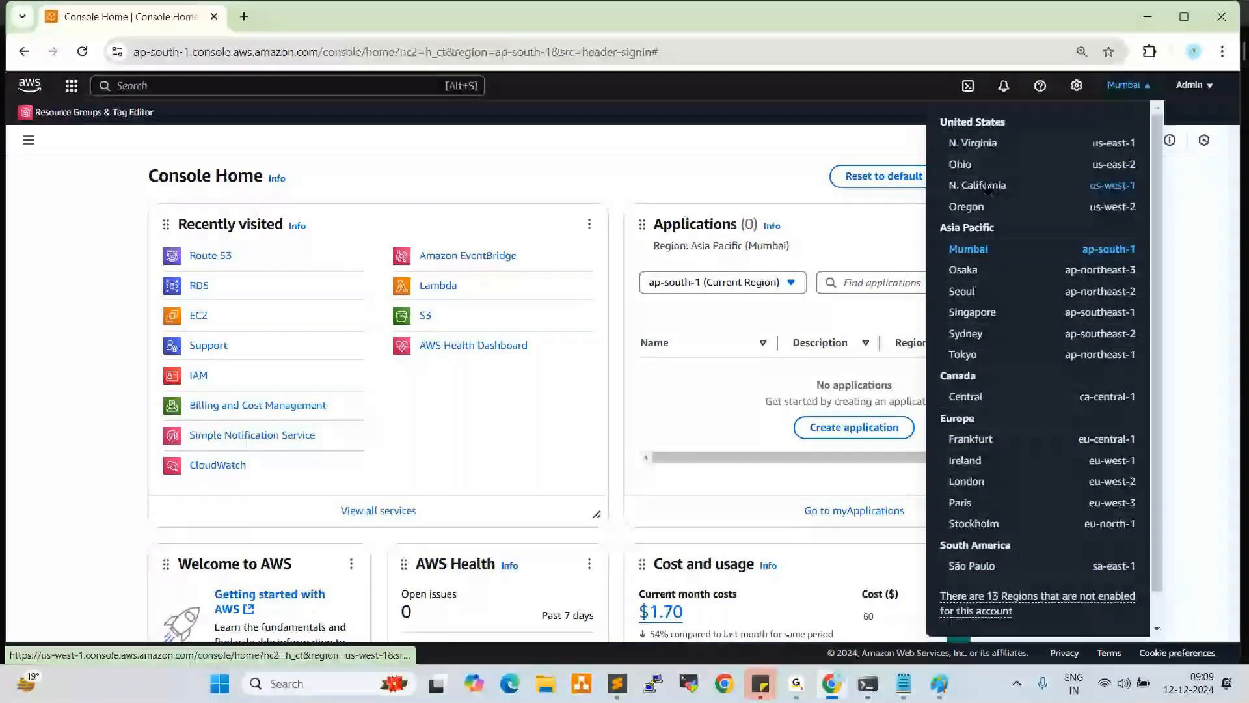
pyautogui.click(1199, 377)
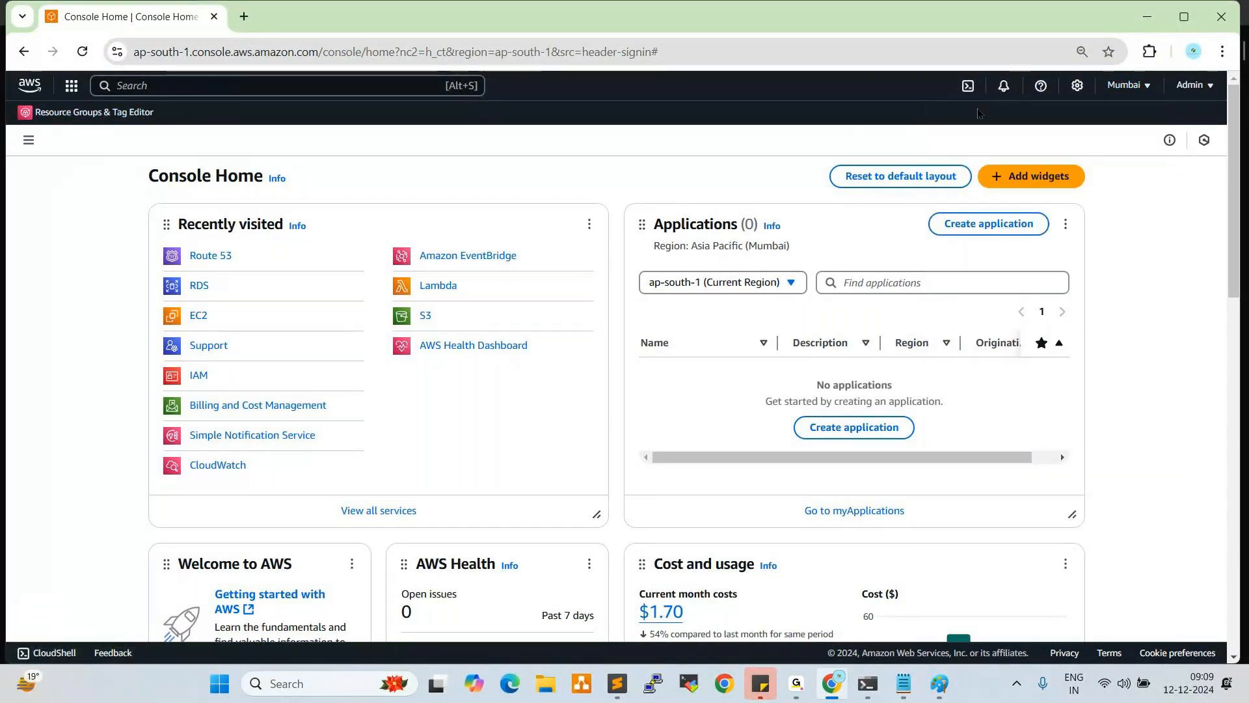
pyautogui.click(1041, 88)
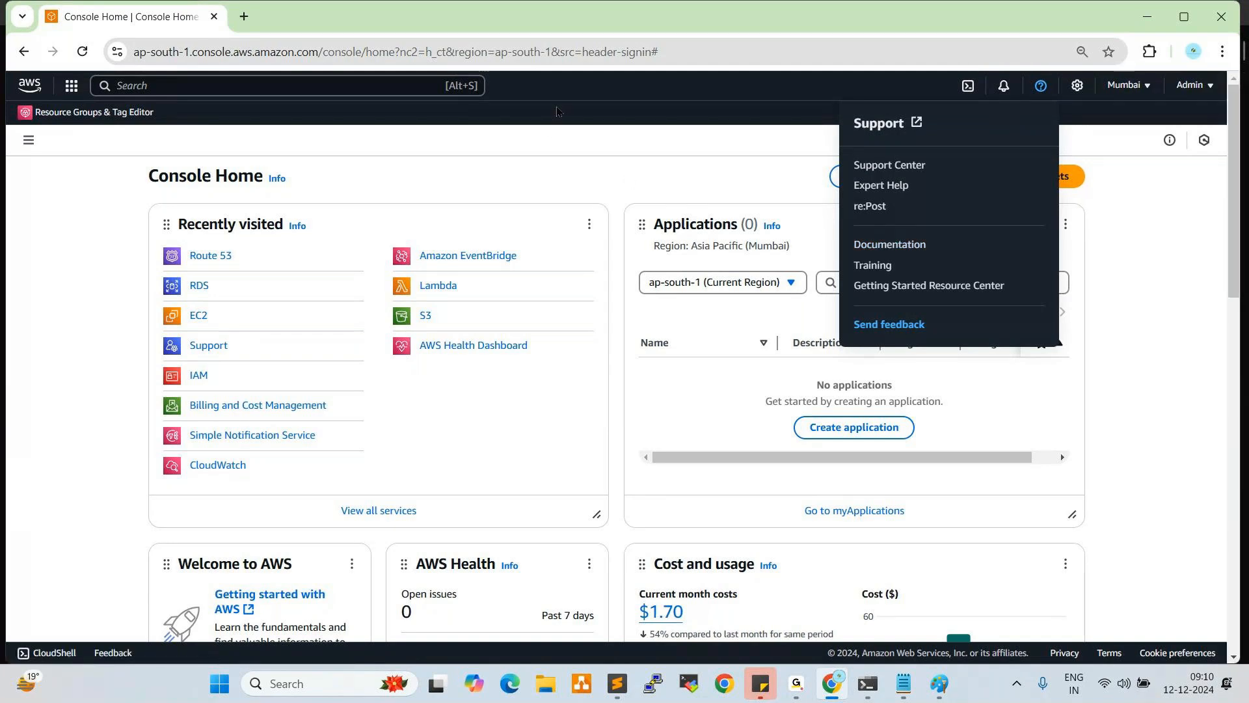
pyautogui.click(398, 152)
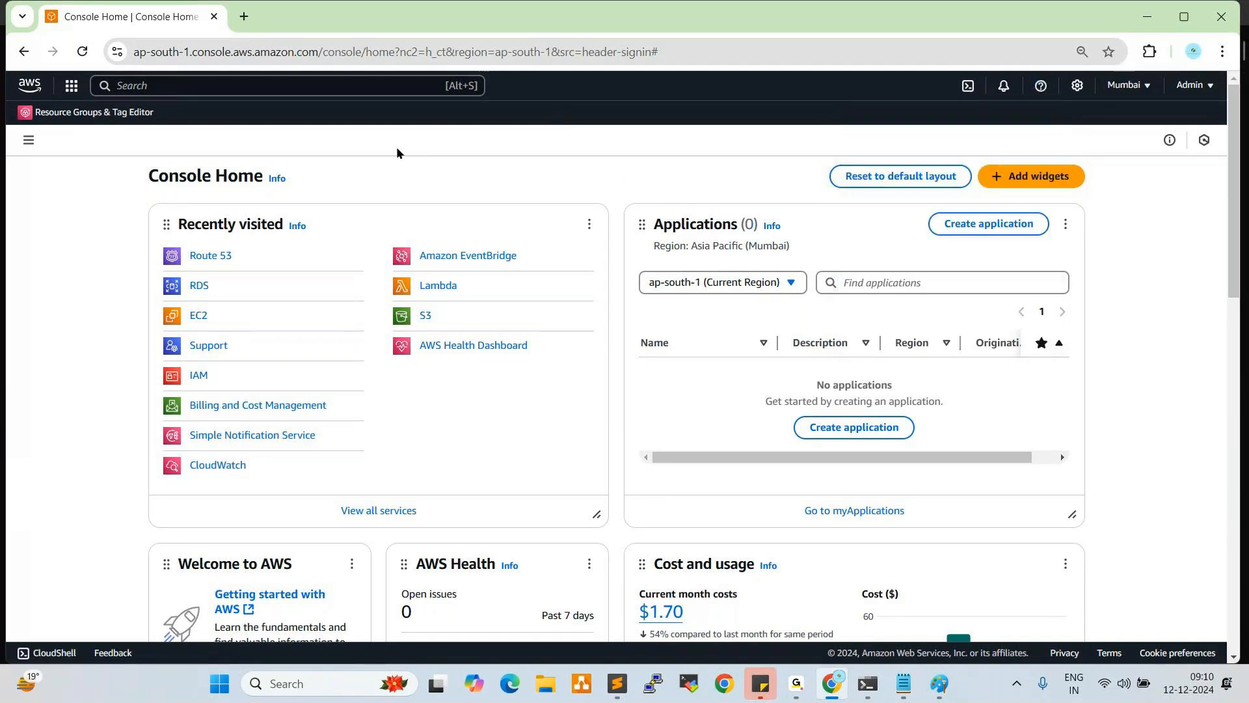
# - Browse the AWS service categories and show the Management & Governance services
pyautogui.click(72, 86)
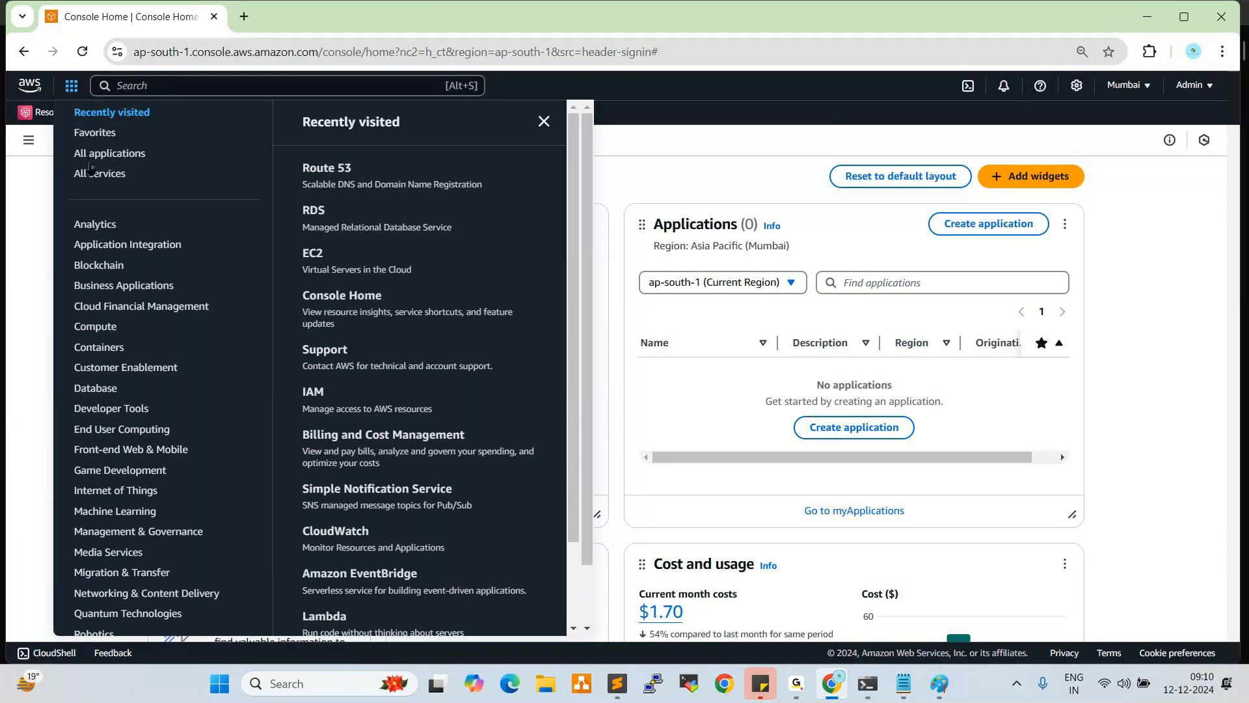
pyautogui.scroll(-1, 195, 437)
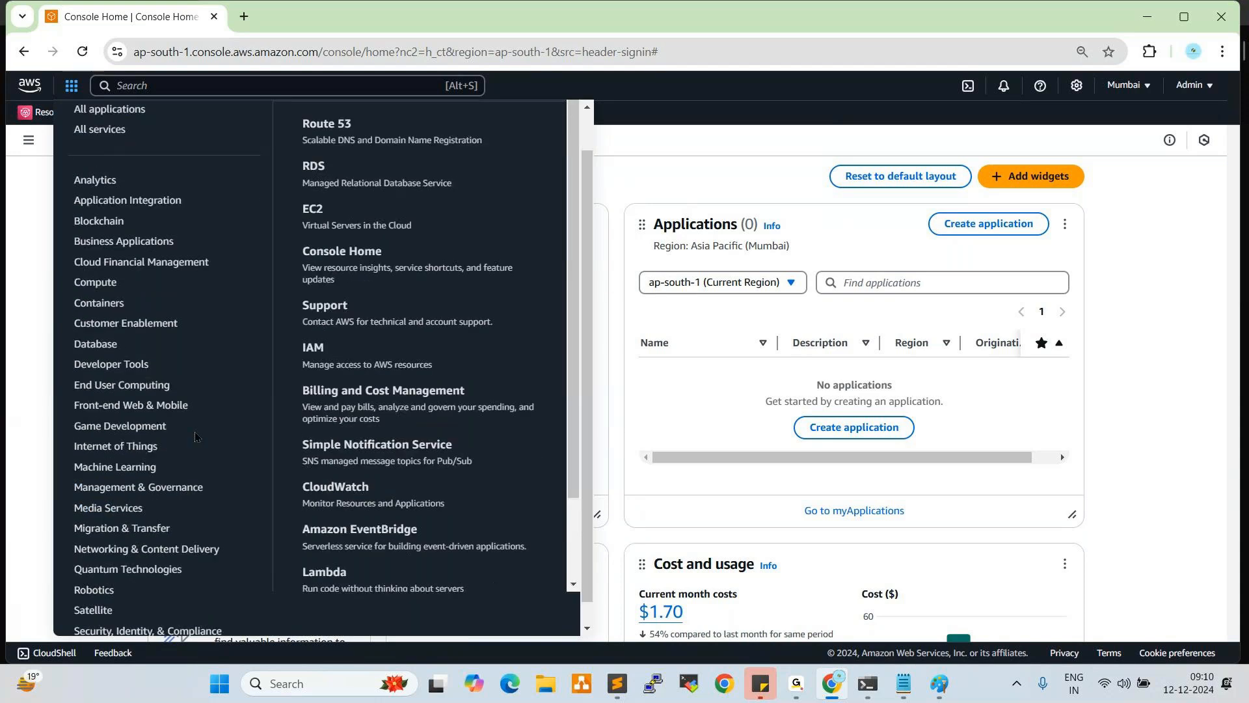
pyautogui.scroll(-1, 195, 437)
pyautogui.click(162, 463)
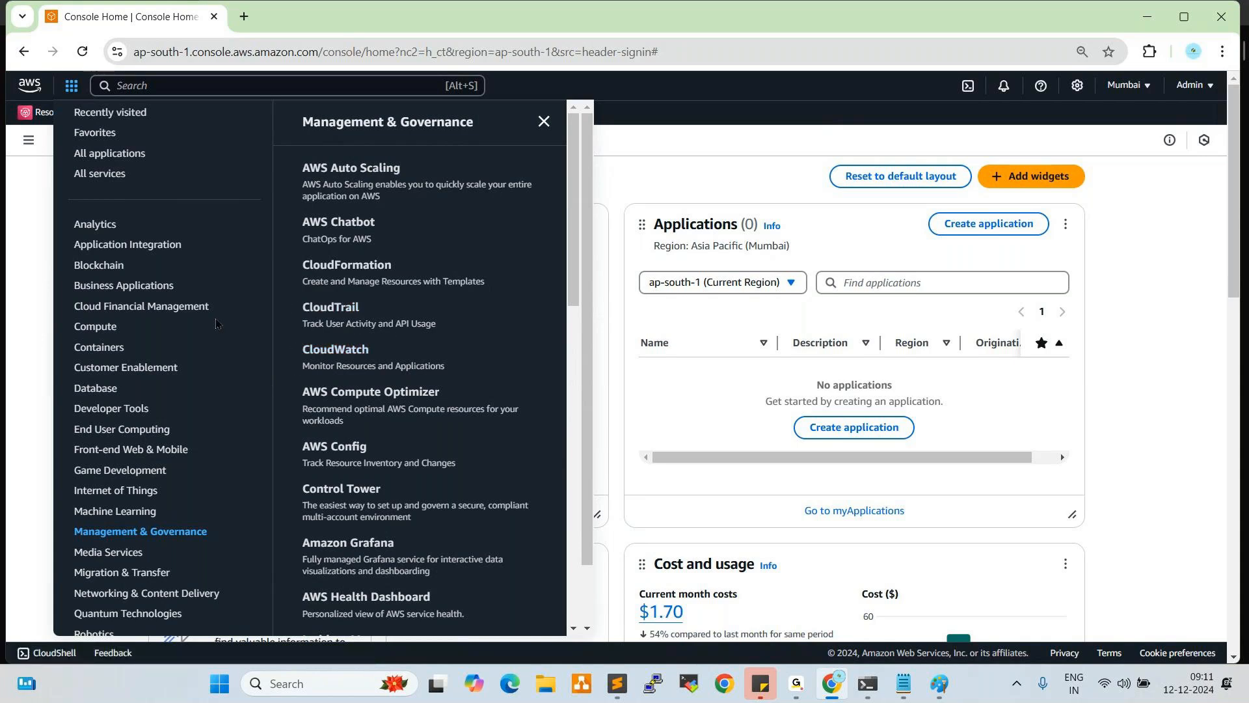
# - Show the services in the Storage category and look through them
pyautogui.scroll(-1, 216, 323)
pyautogui.scroll(-2, 217, 323)
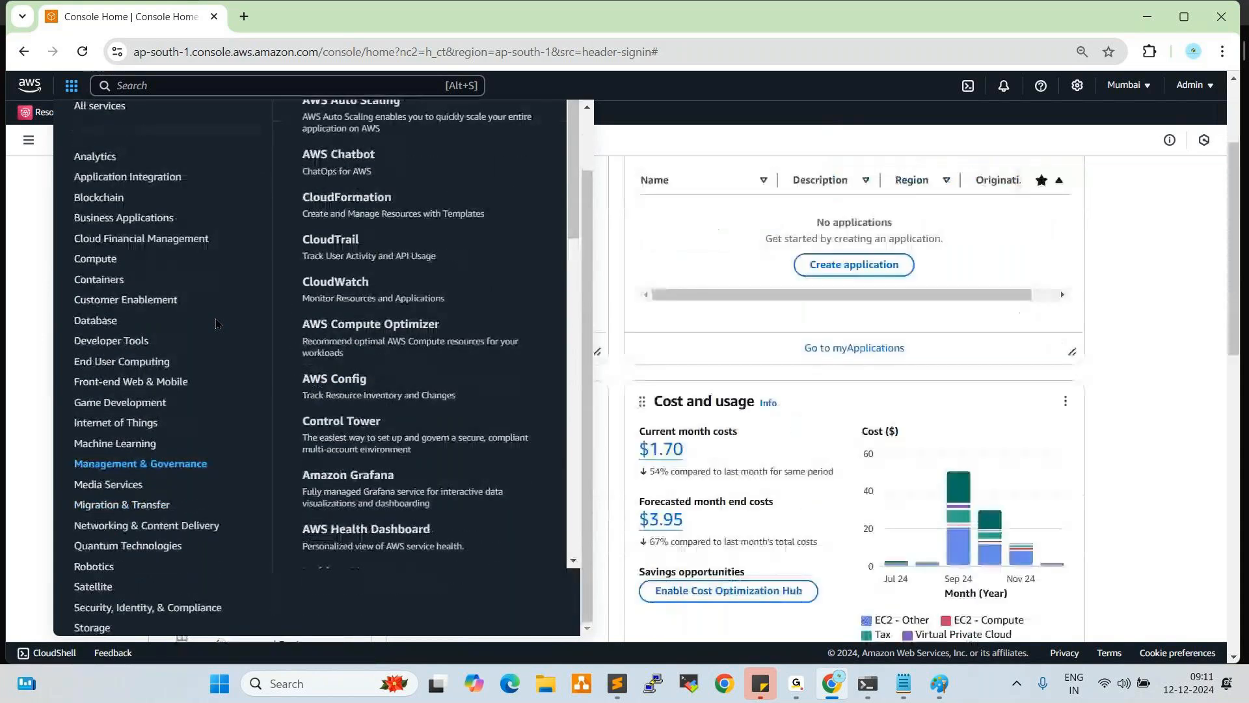
pyautogui.scroll(-2, 121, 402)
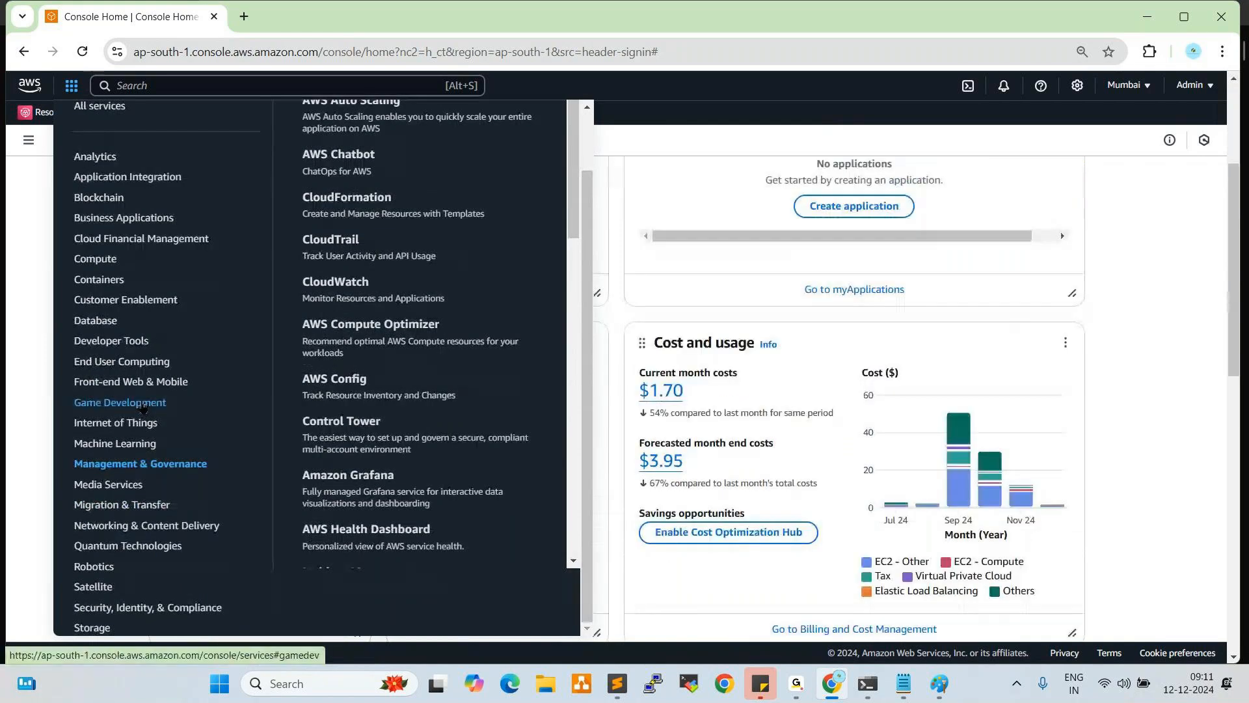
pyautogui.click(99, 628)
pyautogui.scroll(-1, 91, 645)
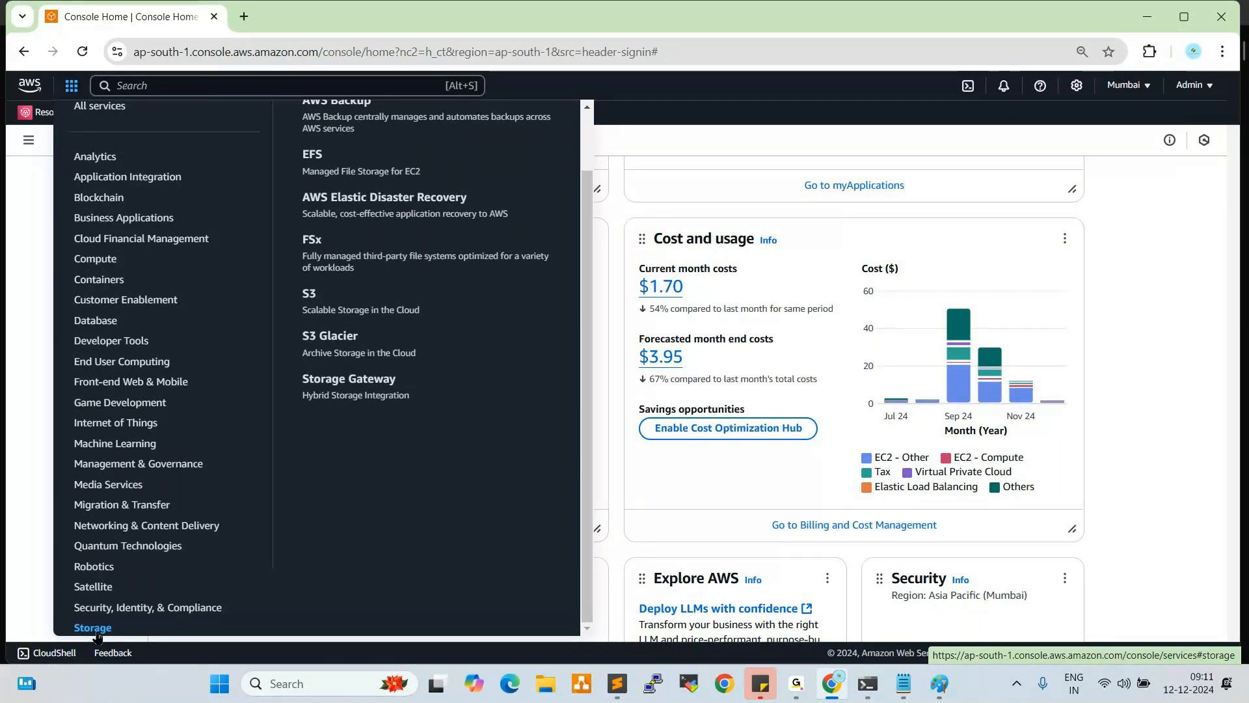
pyautogui.scroll(1, 403, 340)
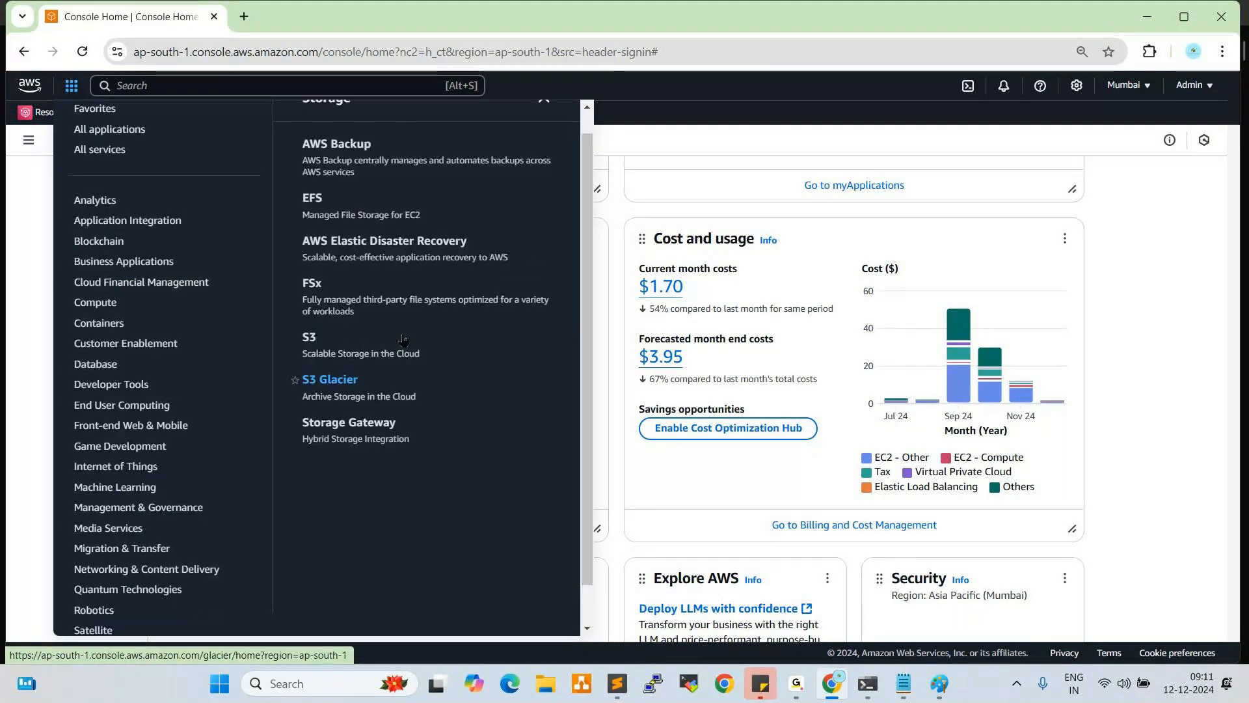
pyautogui.scroll(1, 300, 384)
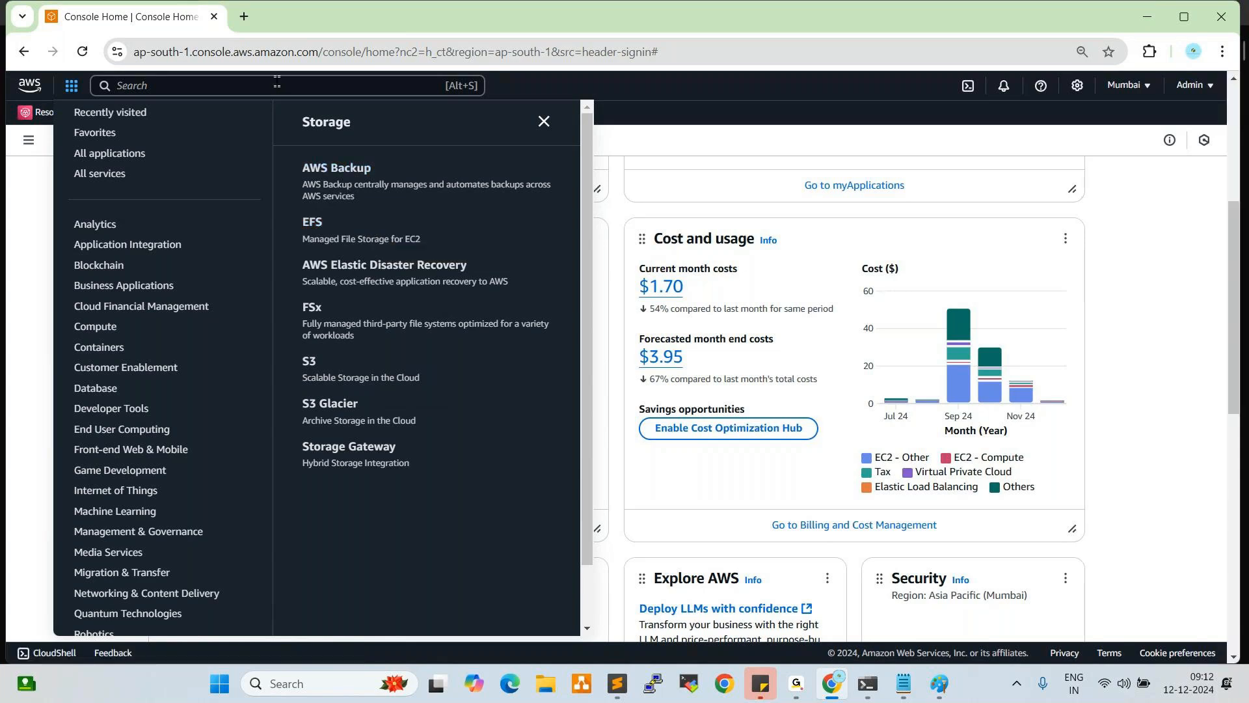
# - Search the console for "ebs" and dismiss the results
pyautogui.click(276, 81)
pyautogui.write('ebs')
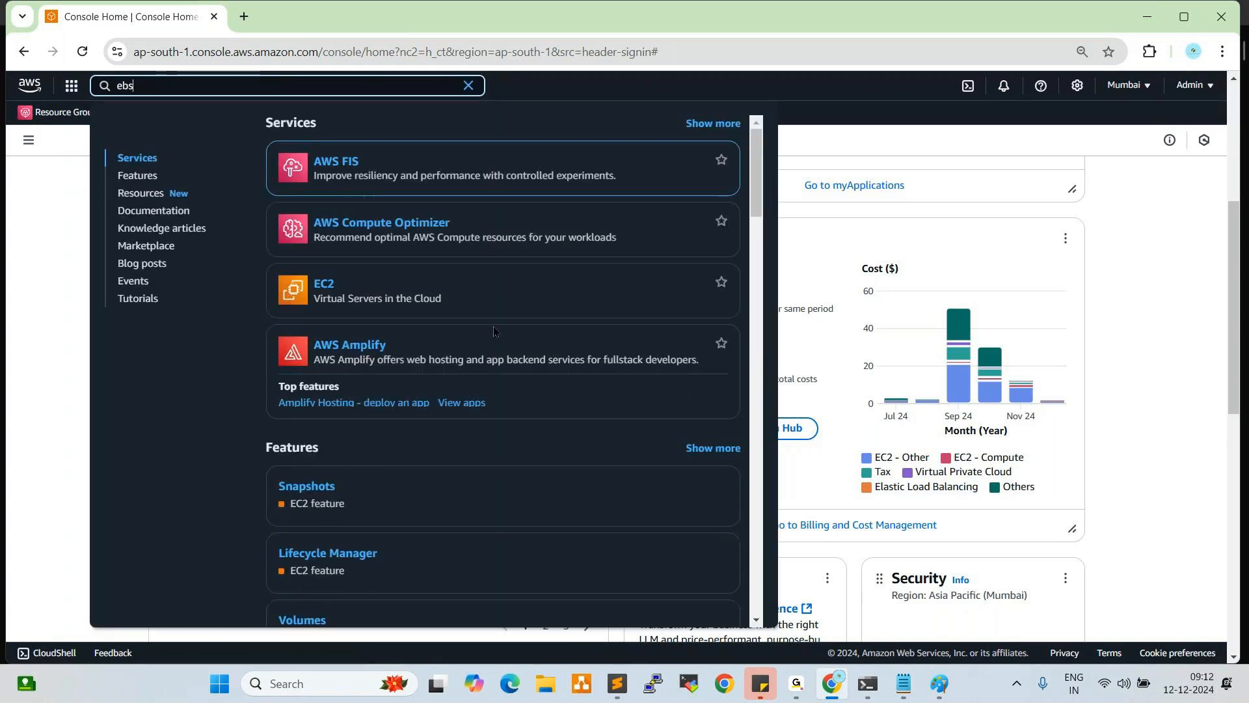
pyautogui.click(927, 166)
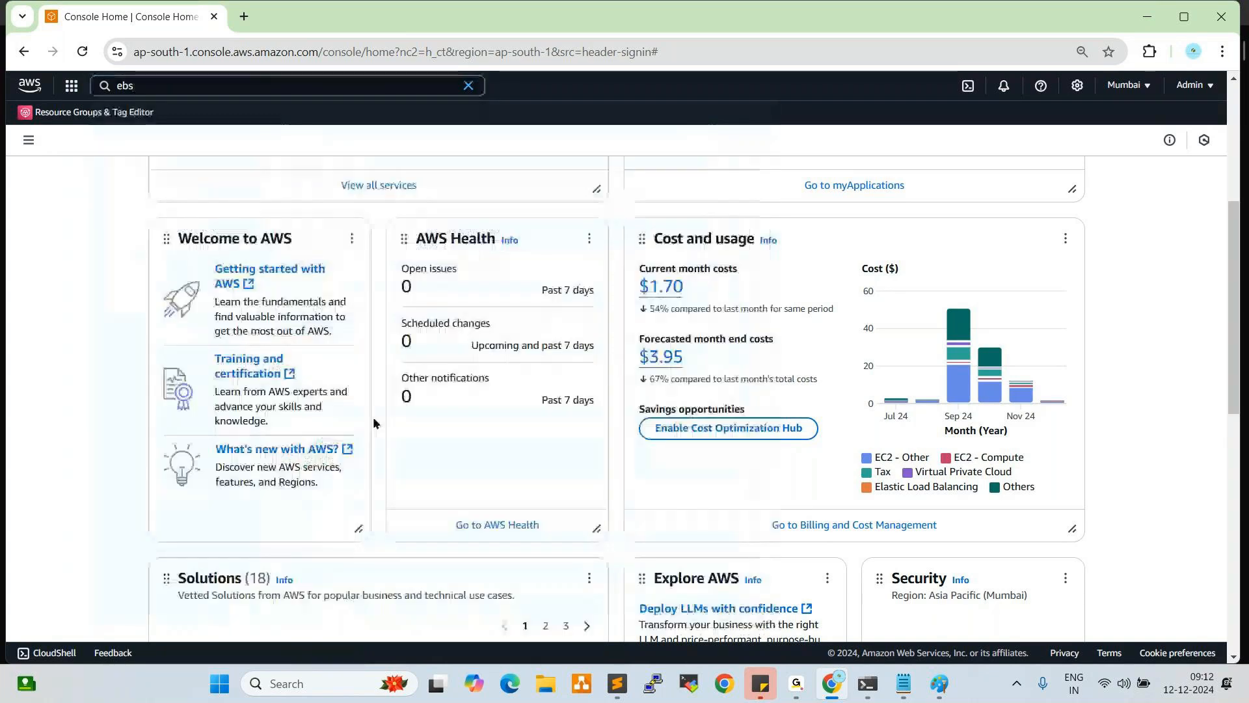
# - Open the EC2 dashboard from the recently visited services
pyautogui.click(72, 86)
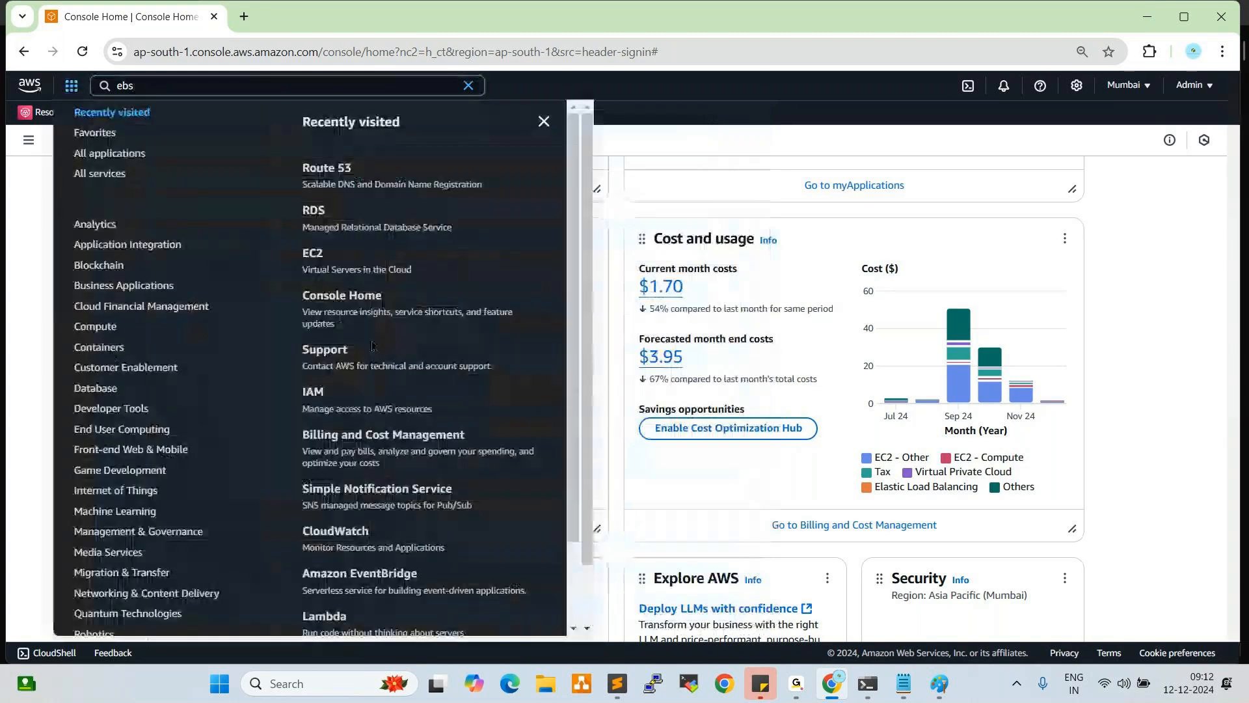
pyautogui.click(314, 251)
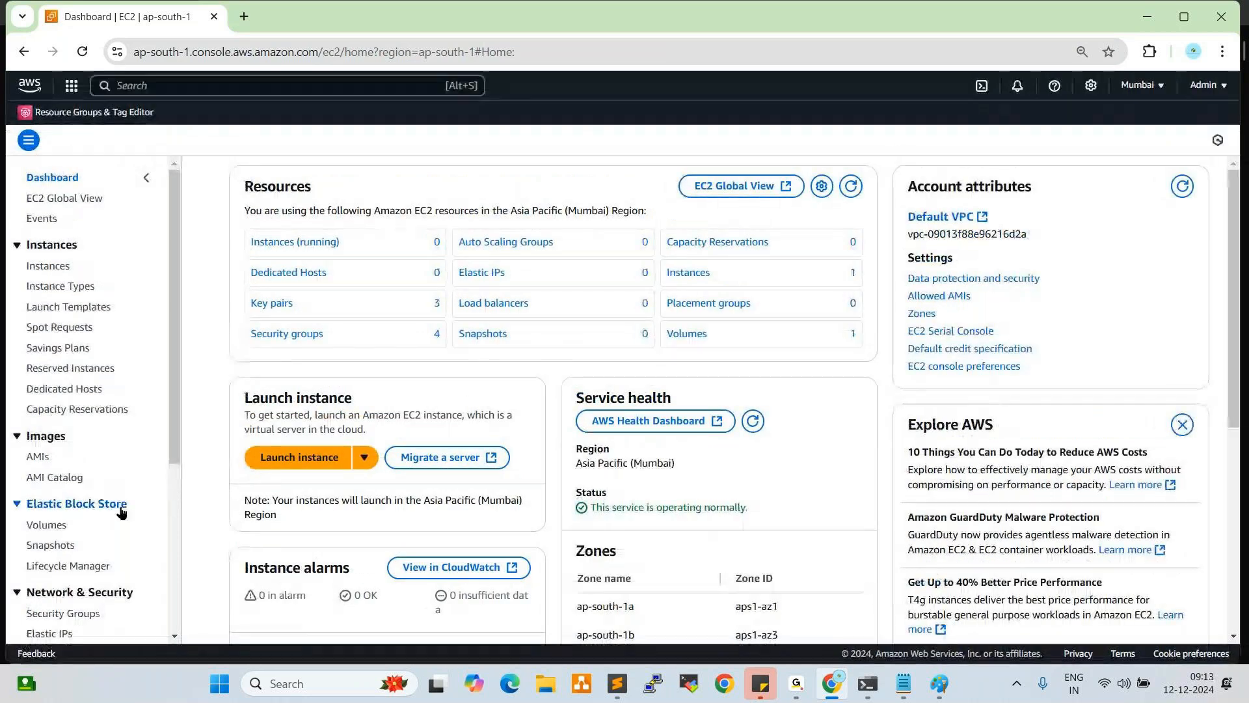
# - Show the Elastic Block Store volumes in EC2 and open the details of the listed 8 GiB gp2 volume
pyautogui.scroll(-3, 120, 508)
pyautogui.click(47, 362)
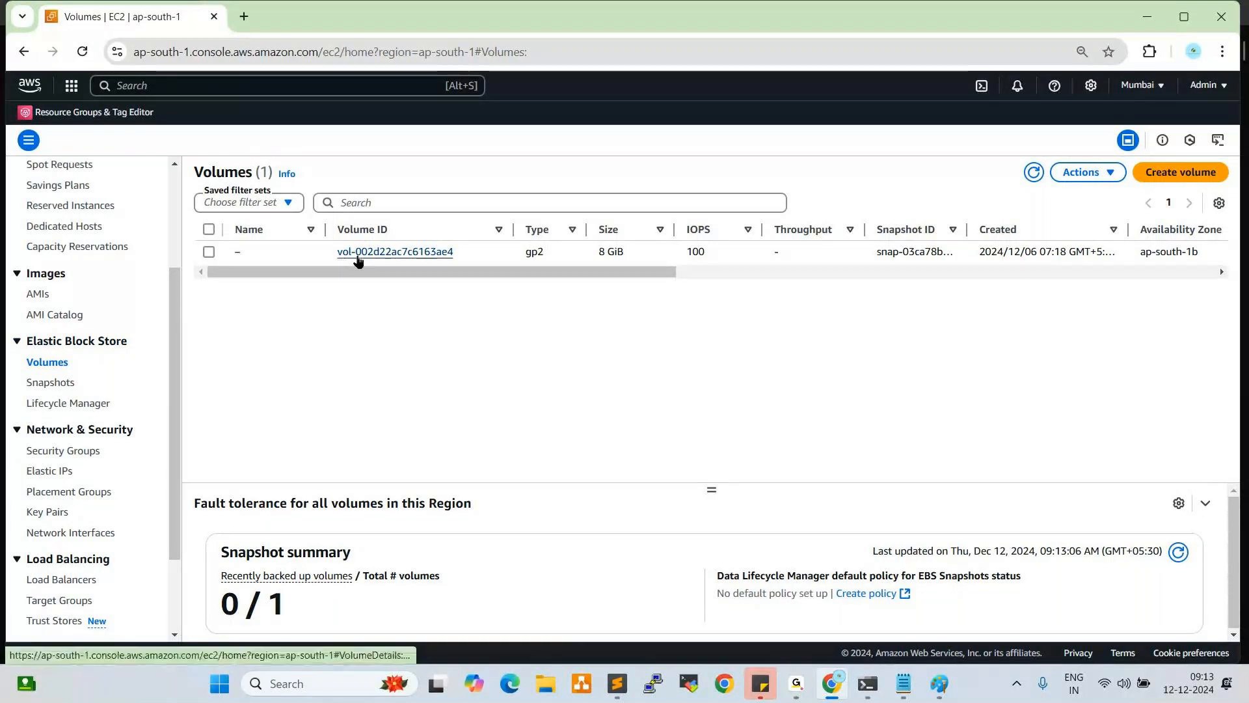
pyautogui.click(402, 254)
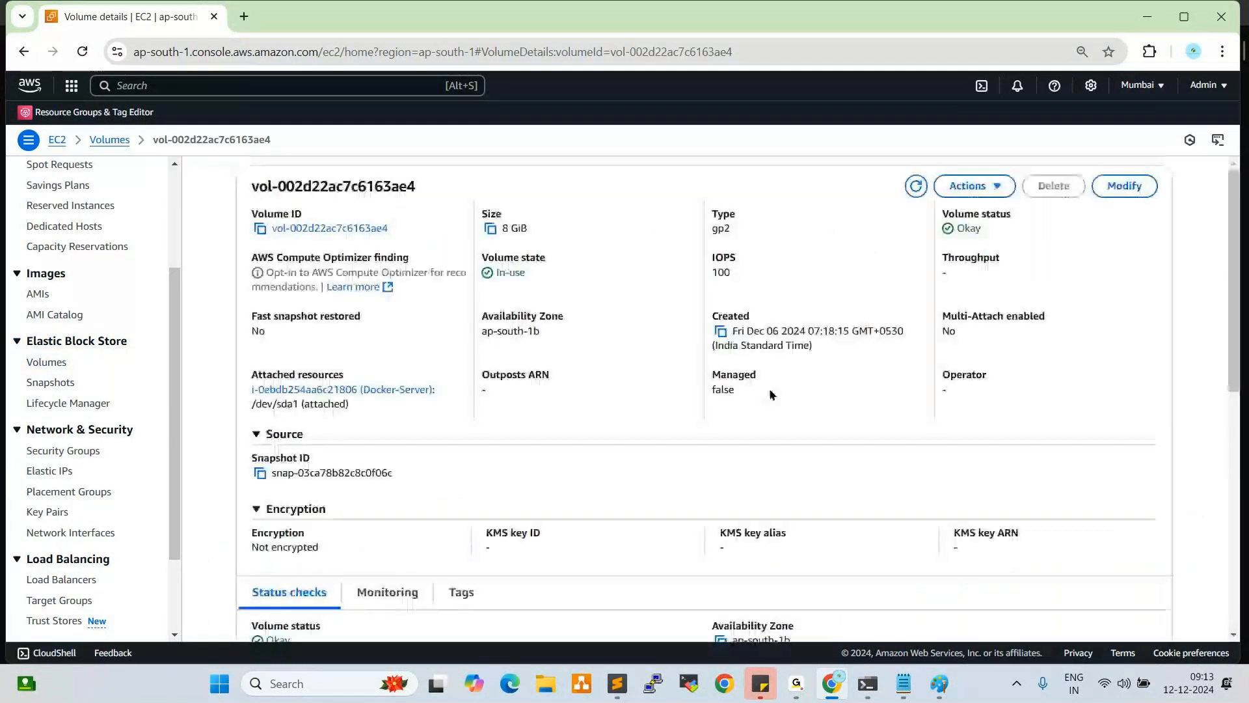
pyautogui.hotkey('ctrl', '+')
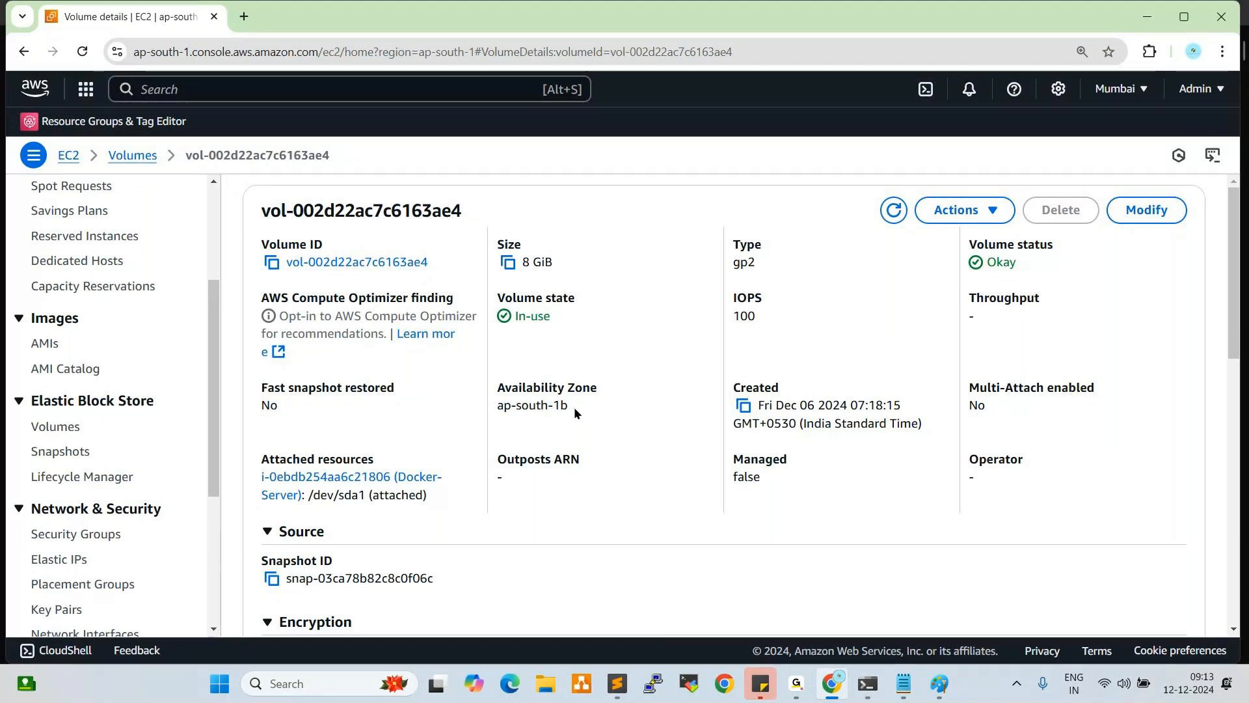
pyautogui.scroll(-2, 148, 460)
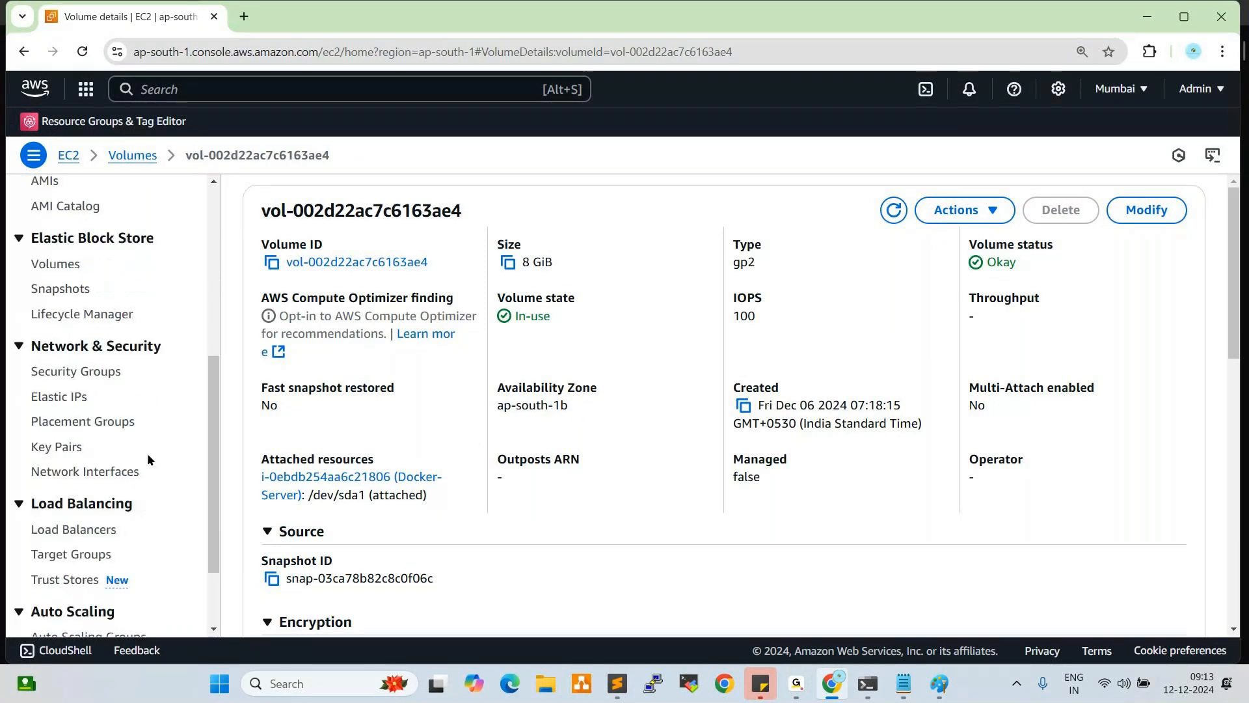
pyautogui.scroll(4, 149, 456)
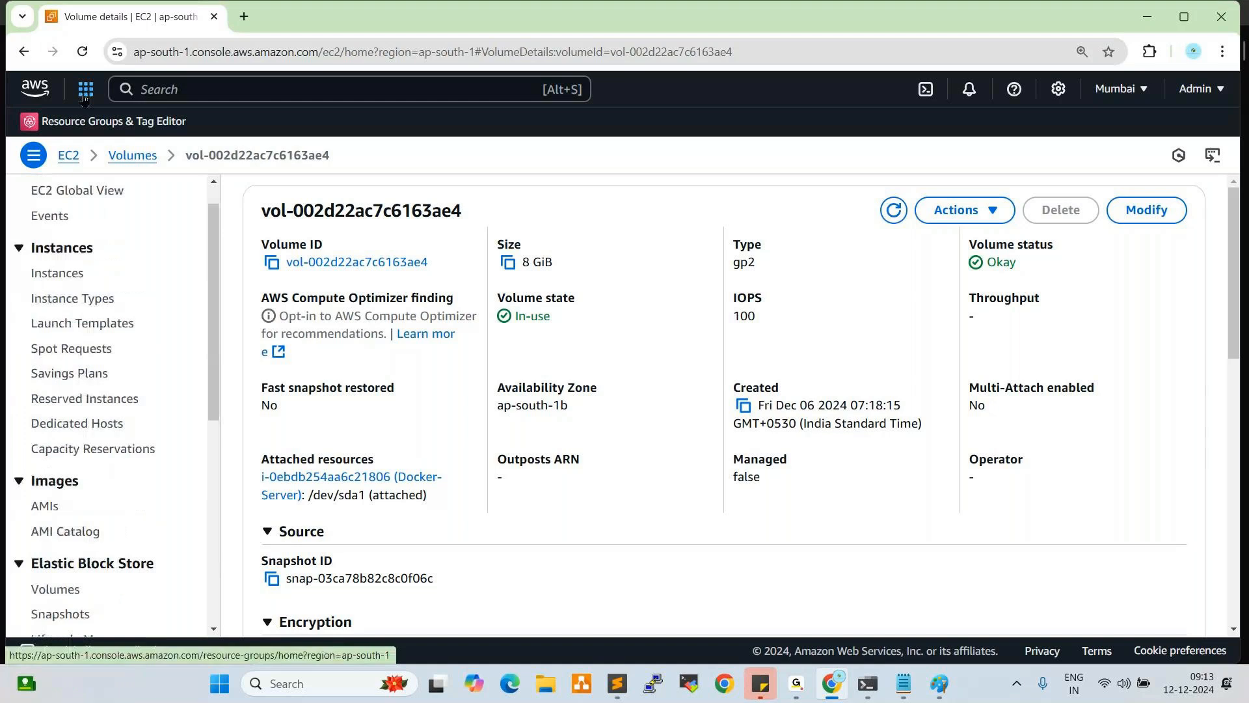
# - Look through the Networking & Content Delivery services and open the VPC dashboard from there
pyautogui.click(84, 91)
pyautogui.scroll(-1, 252, 334)
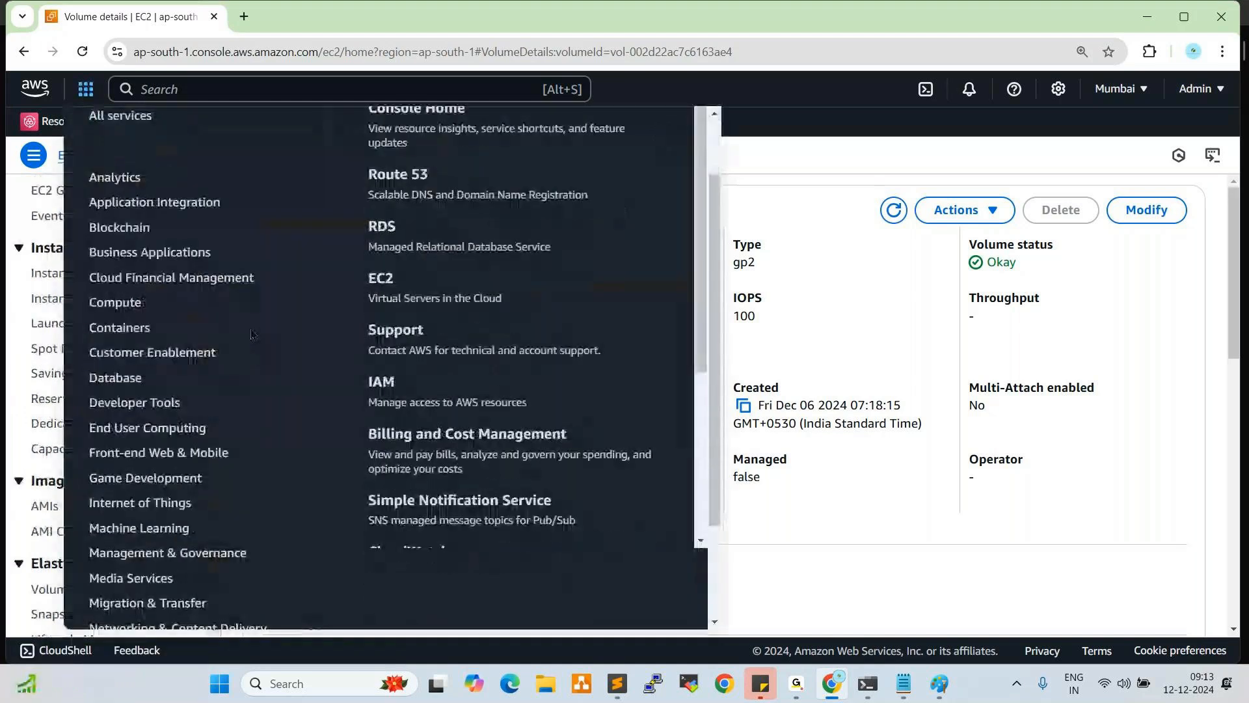
pyautogui.scroll(-2, 252, 335)
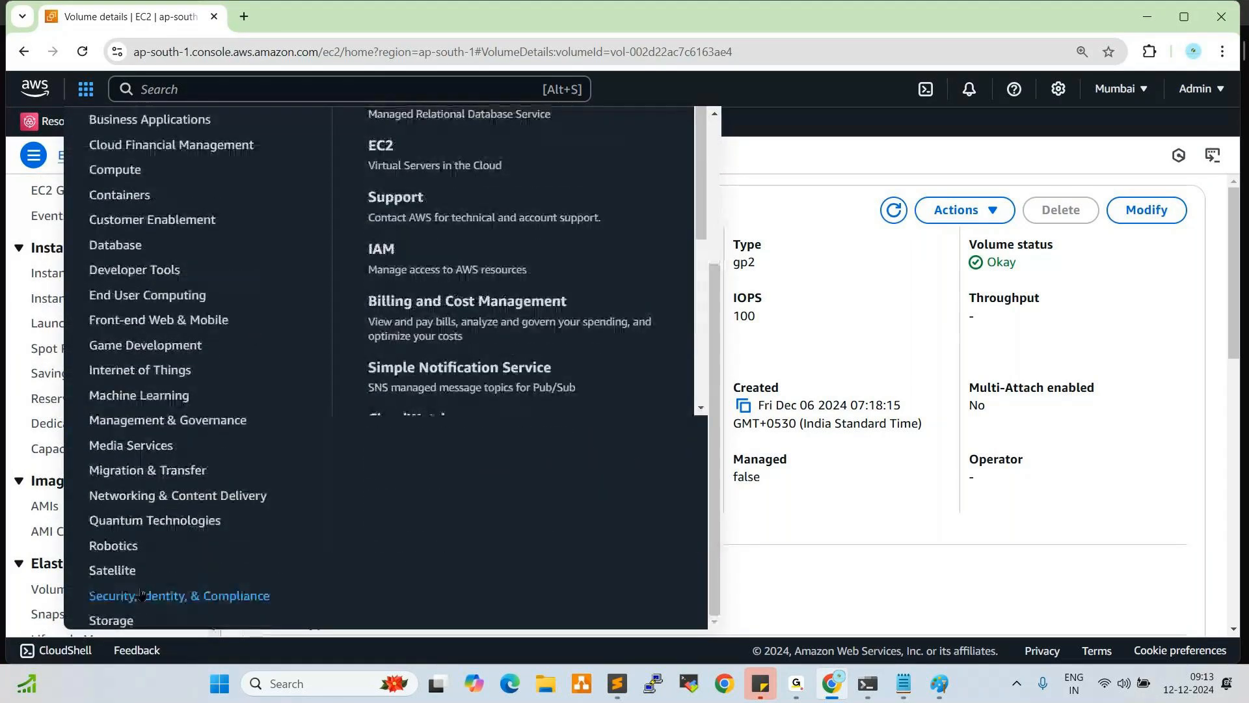
pyautogui.click(150, 501)
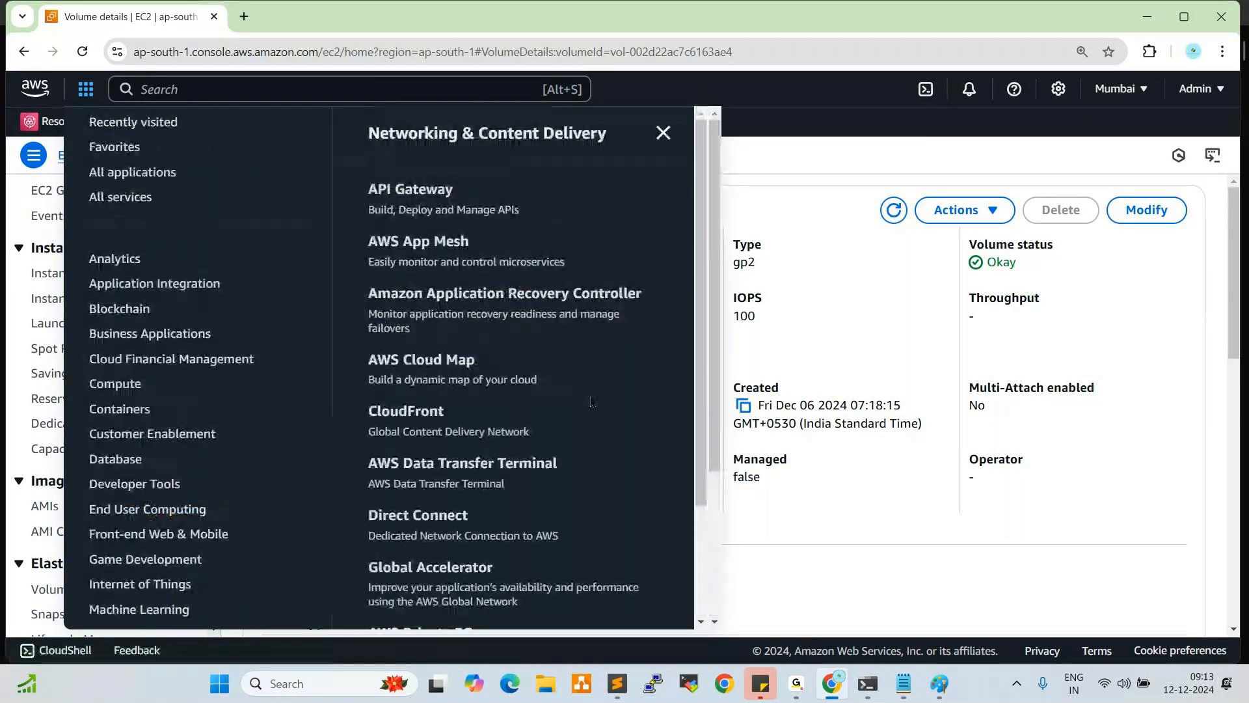
pyautogui.scroll(-3, 586, 414)
pyautogui.scroll(-2, 586, 414)
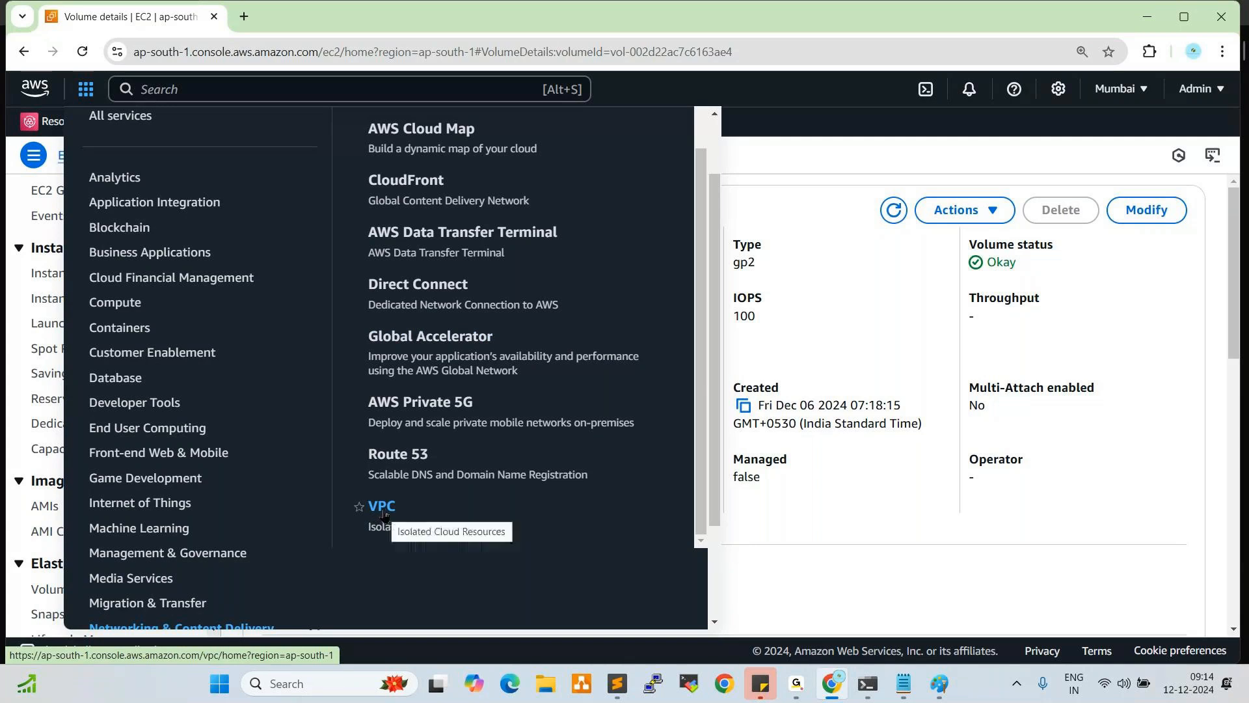
pyautogui.scroll(2, 140, 586)
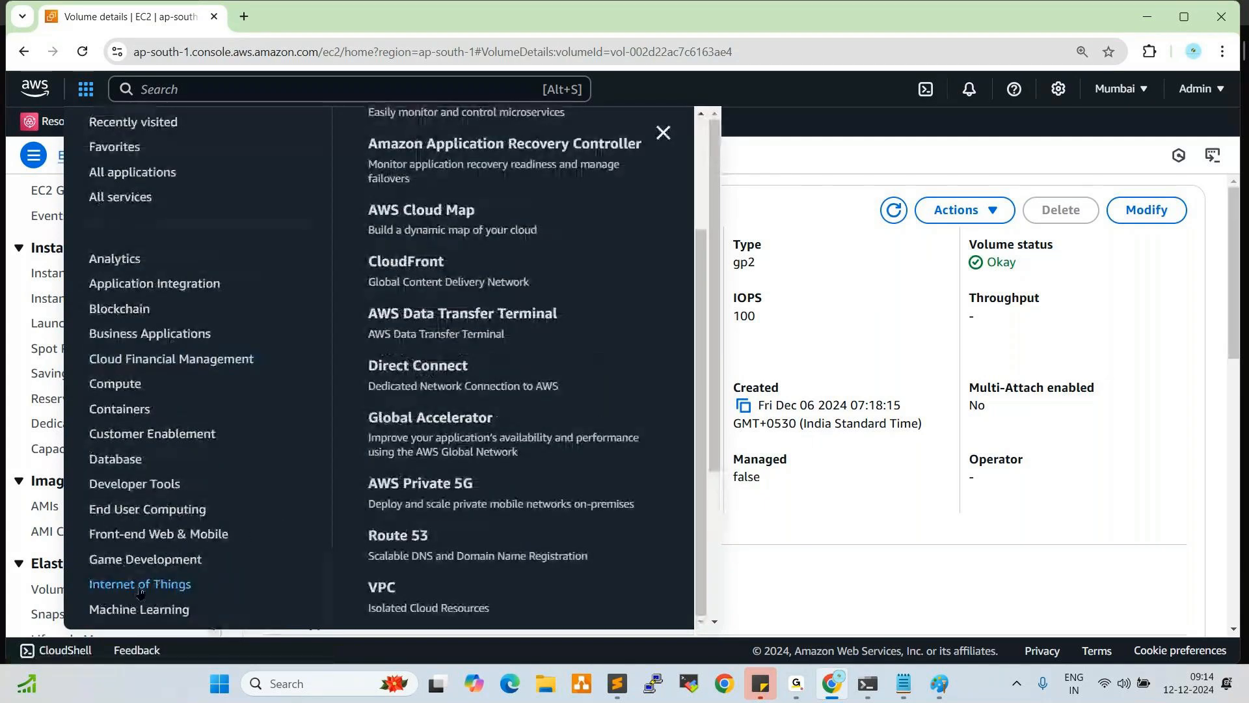
pyautogui.click(384, 589)
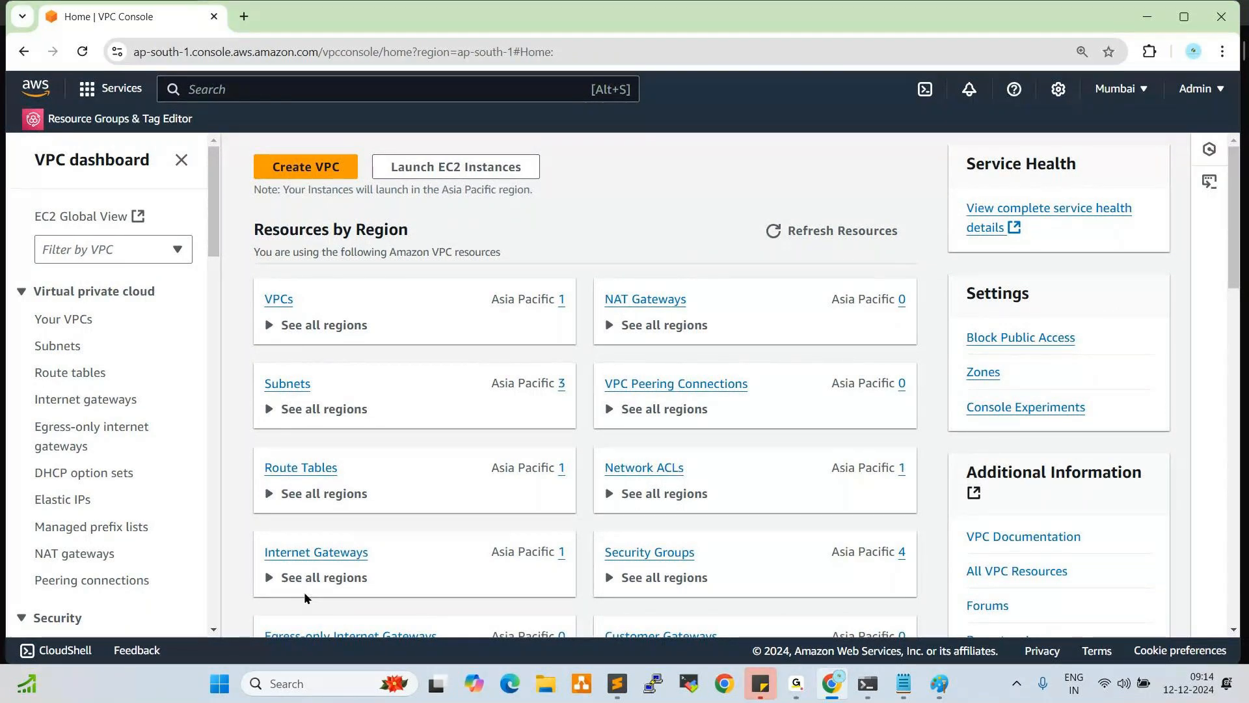
# - Launch Paint with a blank canvas
pyautogui.click(349, 680)
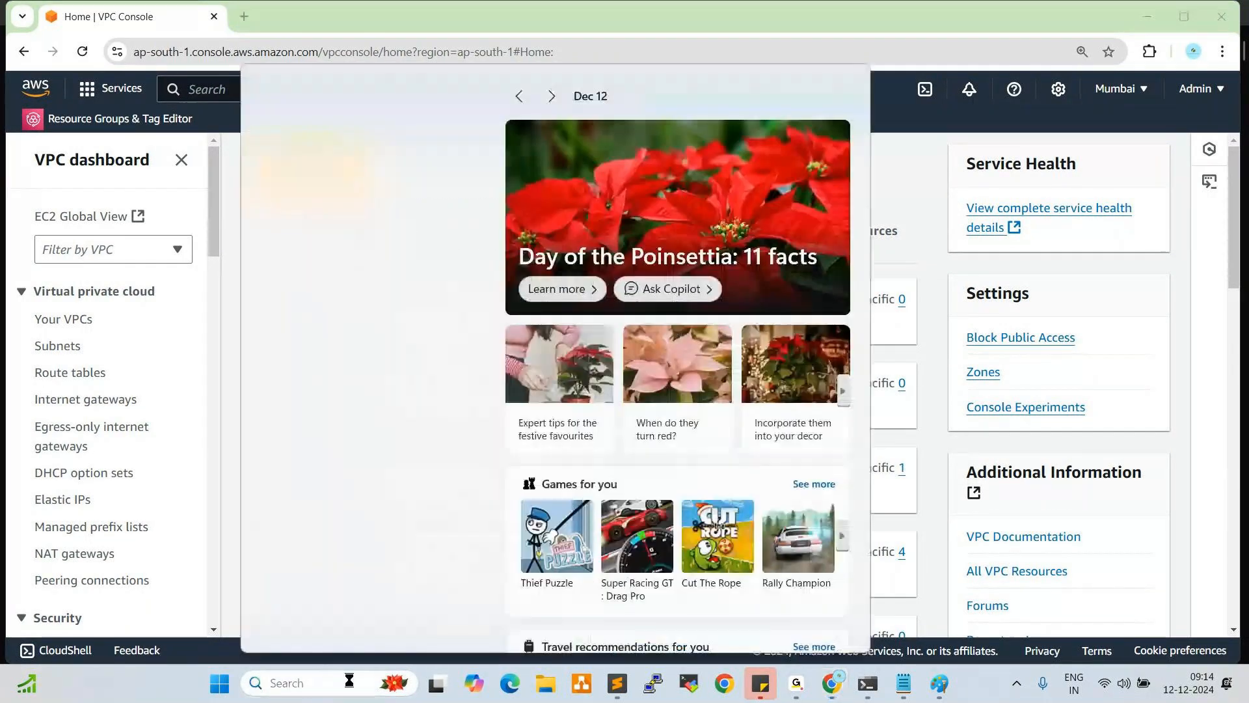
pyautogui.write('PAIN')
pyautogui.press('Return')
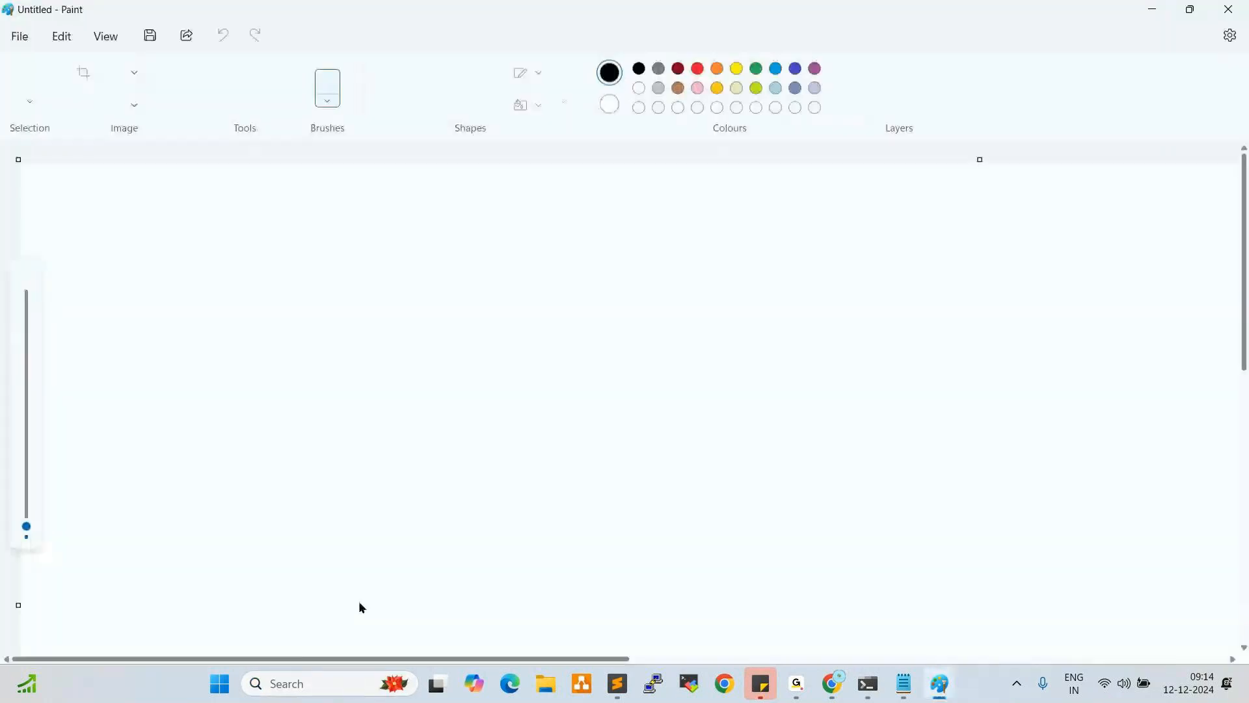
# - Add the text heading "AWS Regions & Zones & VPC:" in the canvas's upper-left corner, with a line of dashes beneath it
pyautogui.click(278, 73)
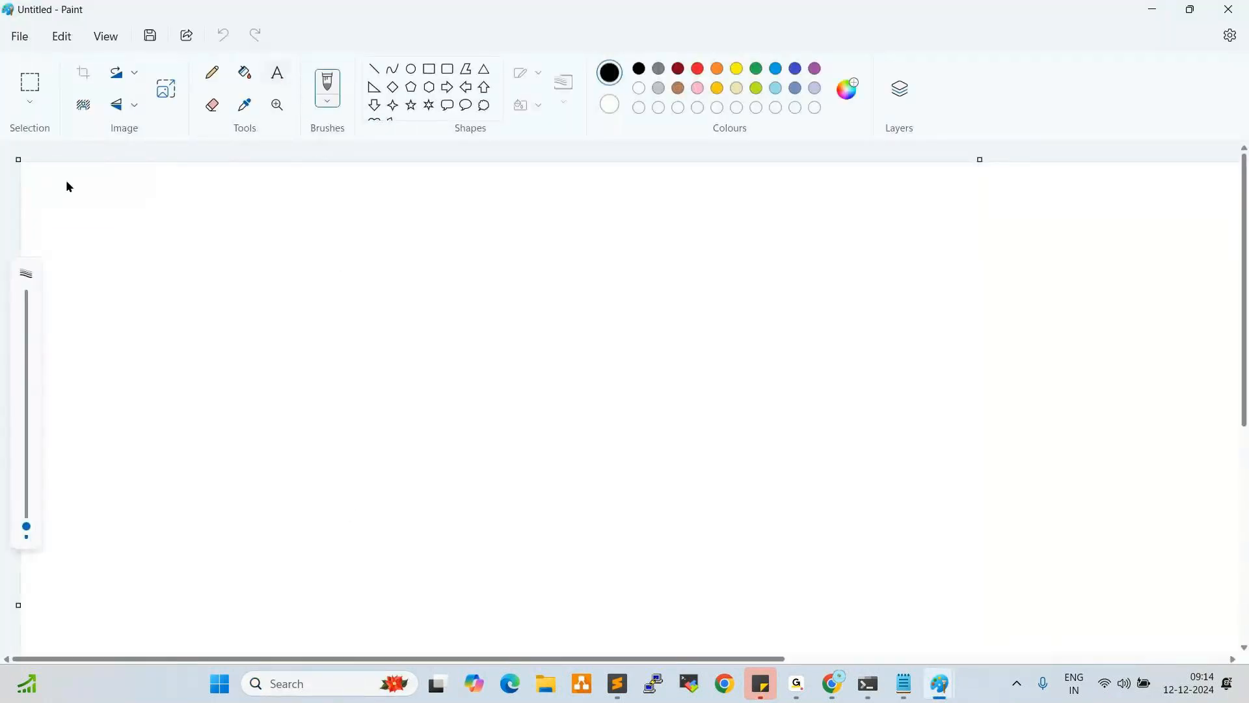
pyautogui.click(49, 170)
pyautogui.moveTo(41, 175); pyautogui.dragTo(851, 254)
pyautogui.write('aws')
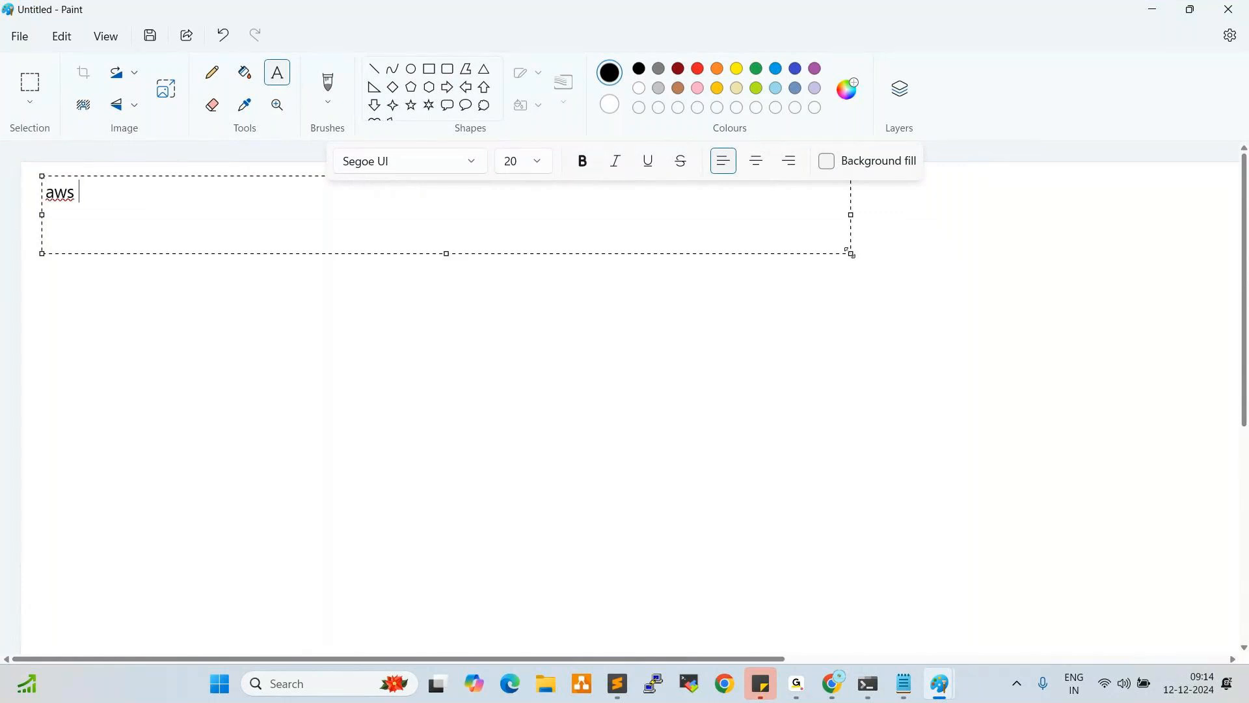
pyautogui.press('BackSpace')
pyautogui.press('BackSpace')
pyautogui.press('BackSpace')
pyautogui.press('BackSpace')
pyautogui.write('AWS Regions ')
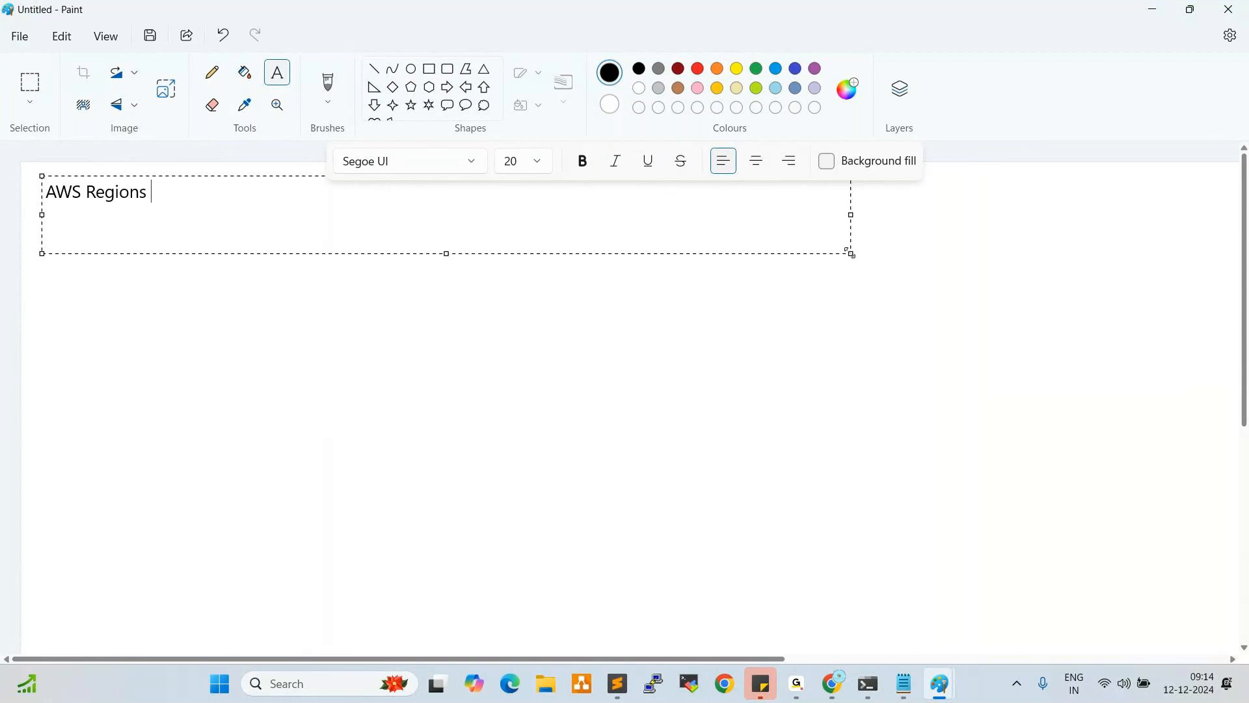
pyautogui.write('& Z')
pyautogui.write('ones ')
pyautogui.write('& VPC')
pyautogui.write(': ')
pyautogui.write('------------------------------------')
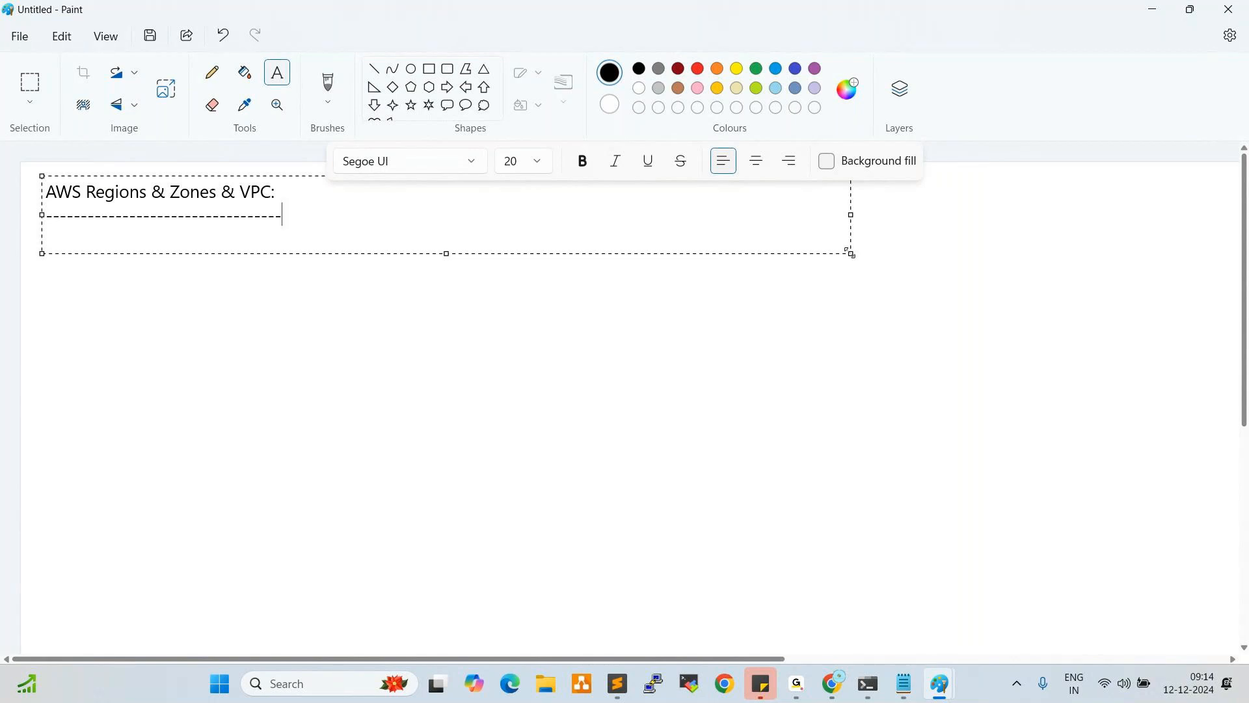
pyautogui.moveTo(165, 195); pyautogui.dragTo(216, 194)
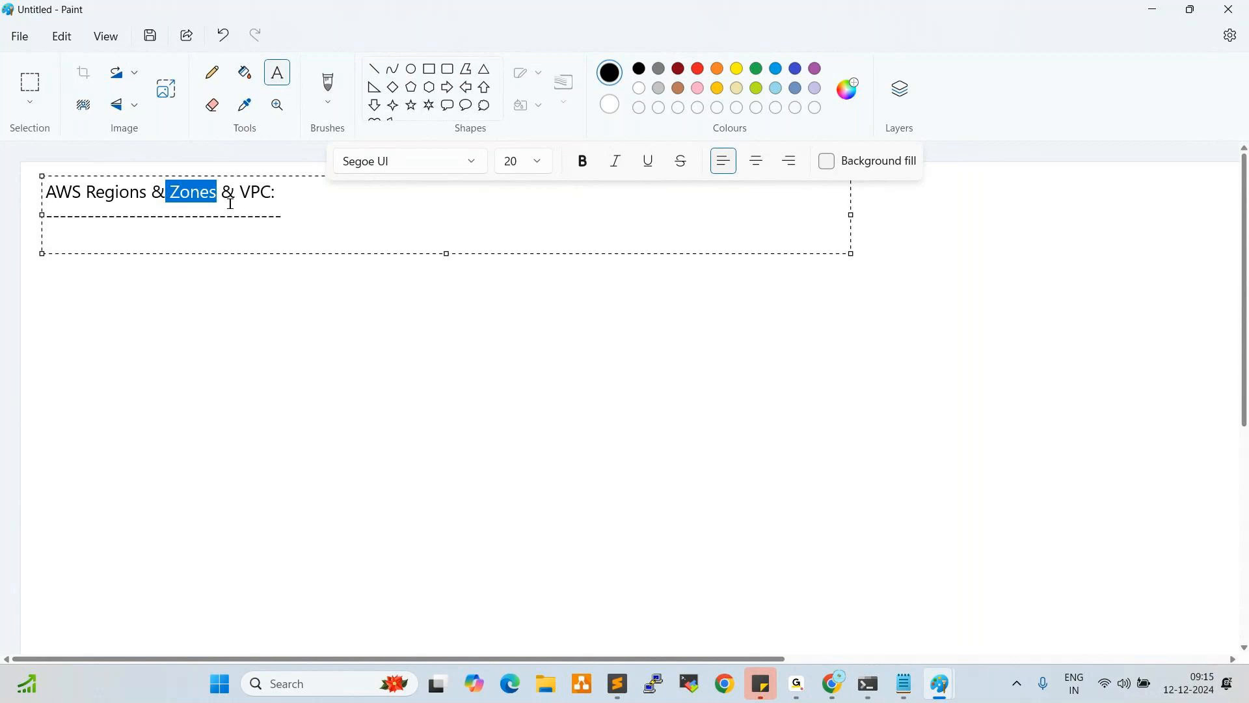
pyautogui.moveTo(240, 192); pyautogui.dragTo(270, 192)
# - Draw a large black rectangle to the right of the heading and enlarge it slightly
pyautogui.click(429, 68)
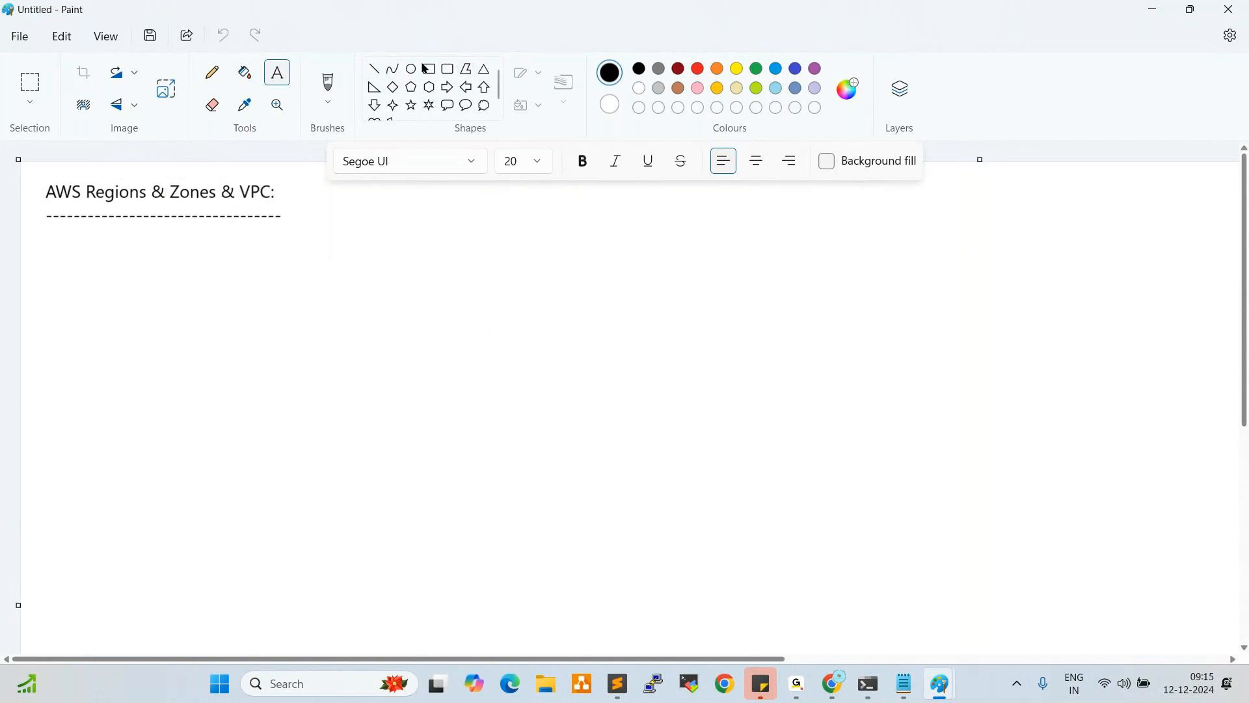
pyautogui.moveTo(344, 204)
pyautogui.mouseDown()
pyautogui.moveTo(491, 566)
pyautogui.moveTo(987, 628)
pyautogui.mouseUp()
pyautogui.moveTo(813, 524); pyautogui.dragTo(817, 516)
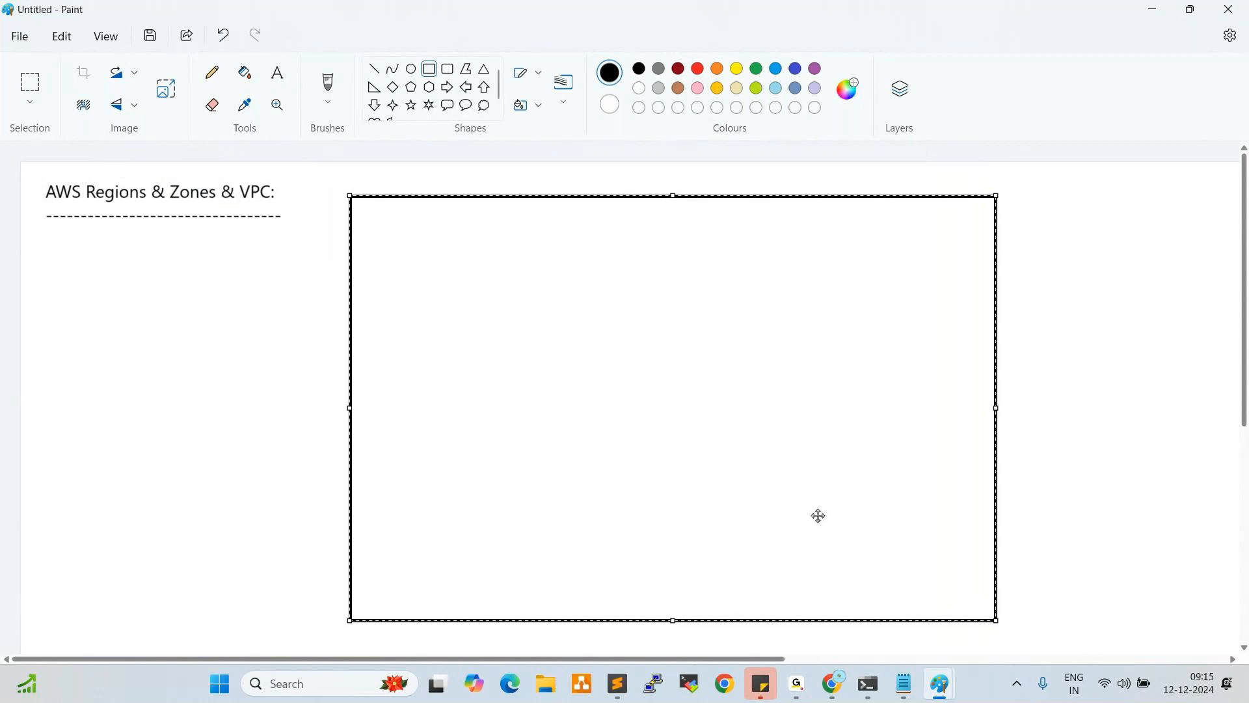
pyautogui.moveTo(1003, 627); pyautogui.dragTo(1017, 645)
# - Place a text box outside the black rectangle's left edge and enter the label "Mum Region"
pyautogui.click(277, 72)
pyautogui.click(211, 339)
pyautogui.moveTo(207, 339); pyautogui.dragTo(346, 404)
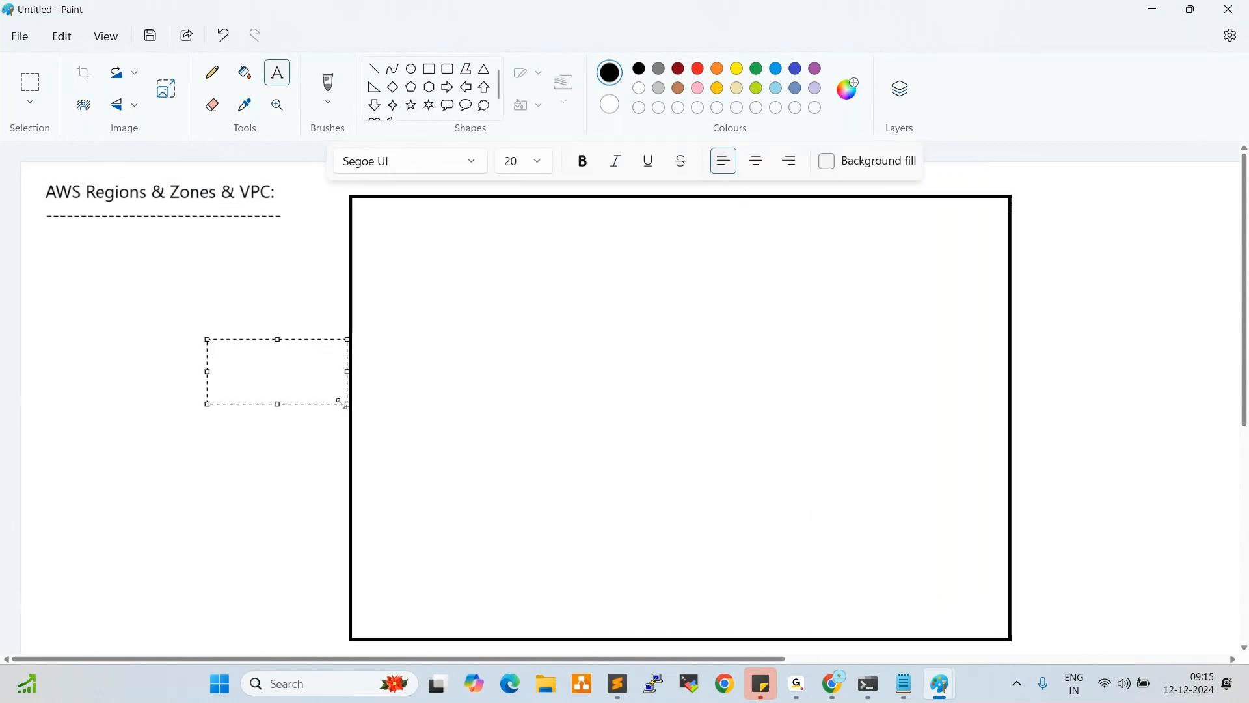
pyautogui.write('Mum Region')
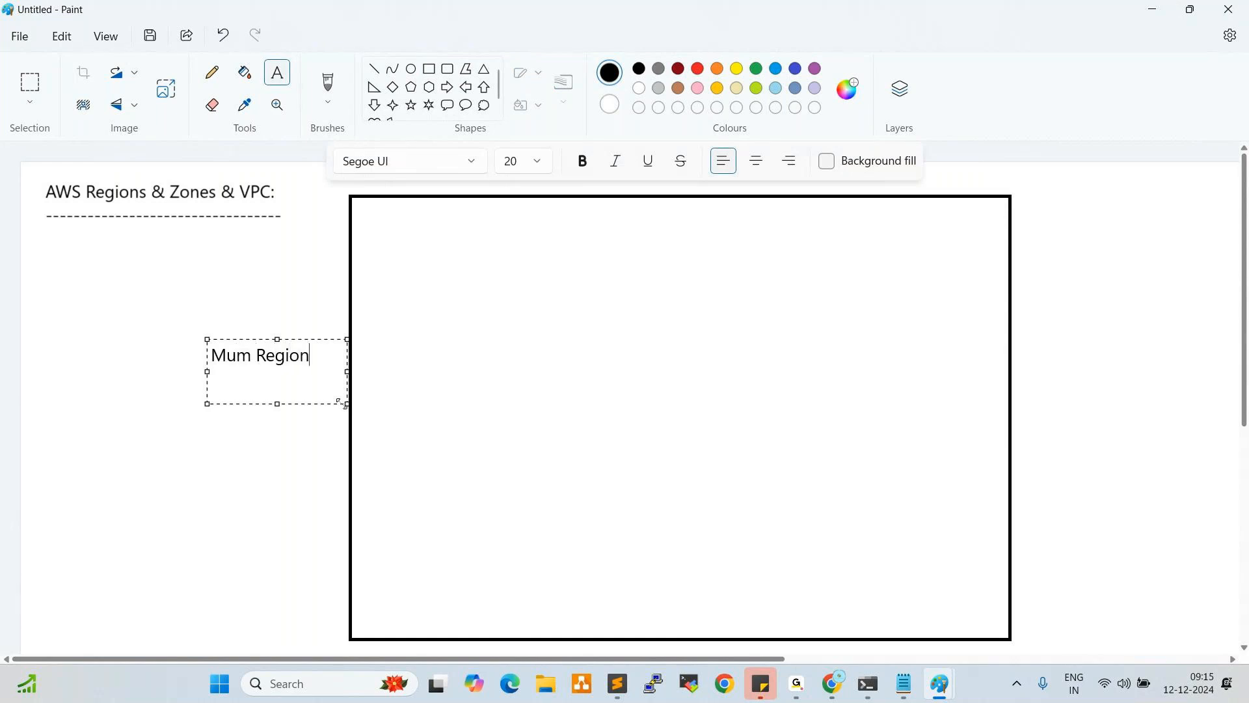
# - Add "DataCenter" as the second line of the "Mum Region" label and finish the text
pyautogui.press('Return')
pyautogui.write('DAtaCenter')
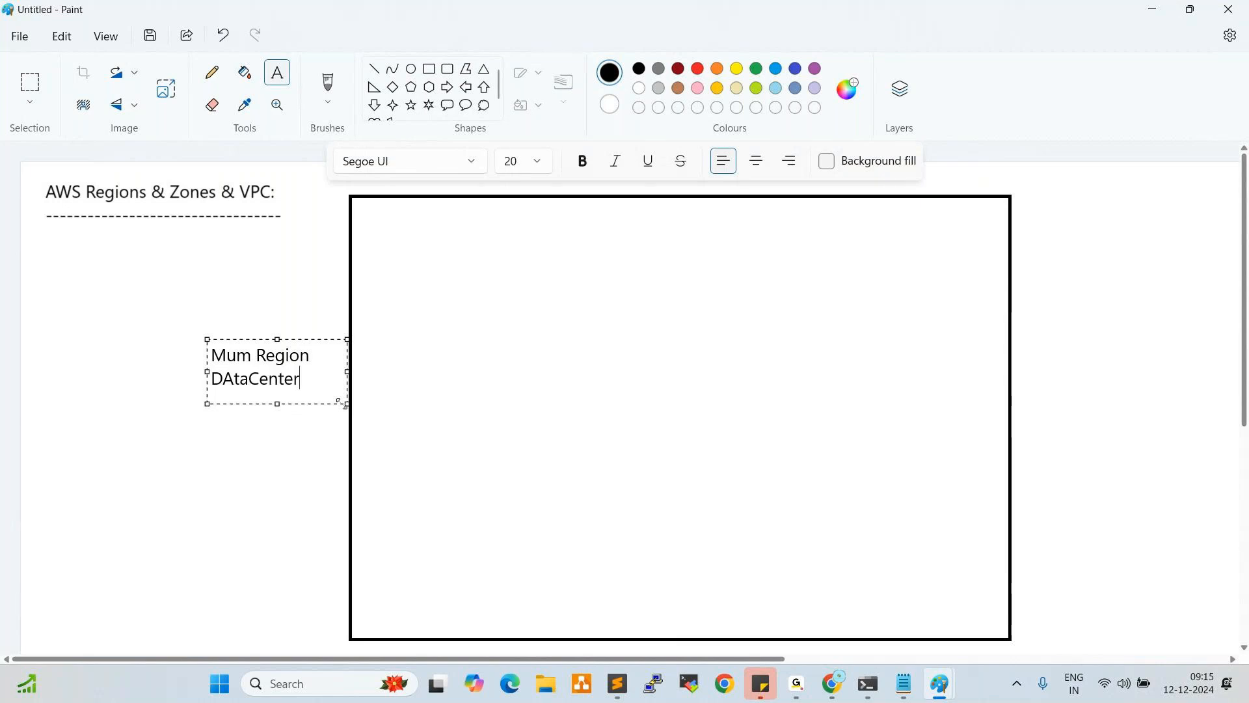
pyautogui.click(230, 381)
pyautogui.press('BackSpace')
pyautogui.write('a')
pyautogui.click(523, 343)
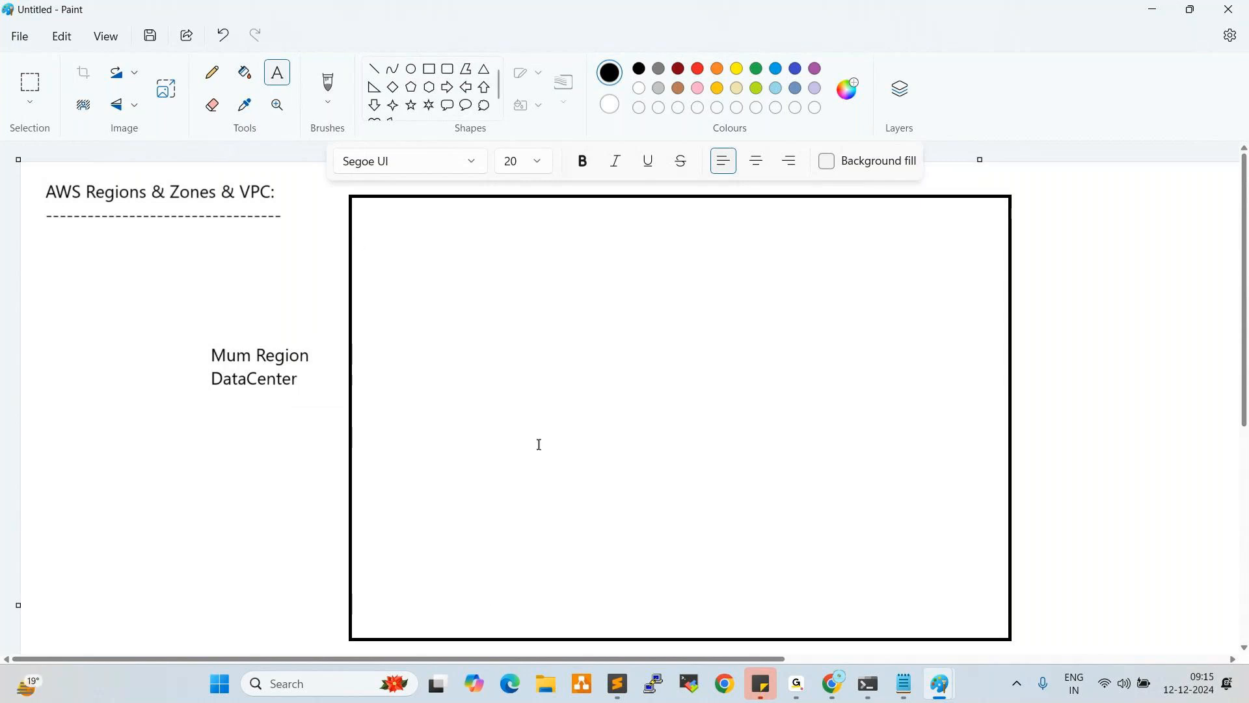
# - Switch to the AWS console in Chrome and look through the list of available regions
pyautogui.click(835, 685)
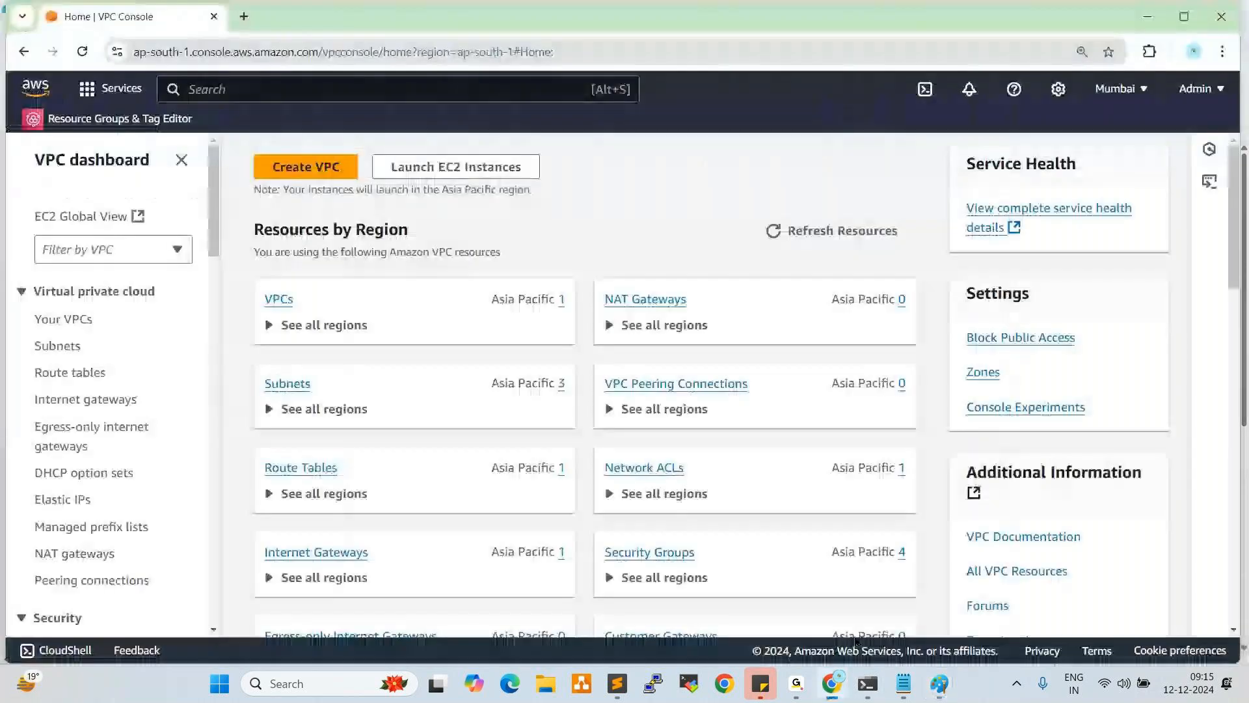
pyautogui.click(1115, 94)
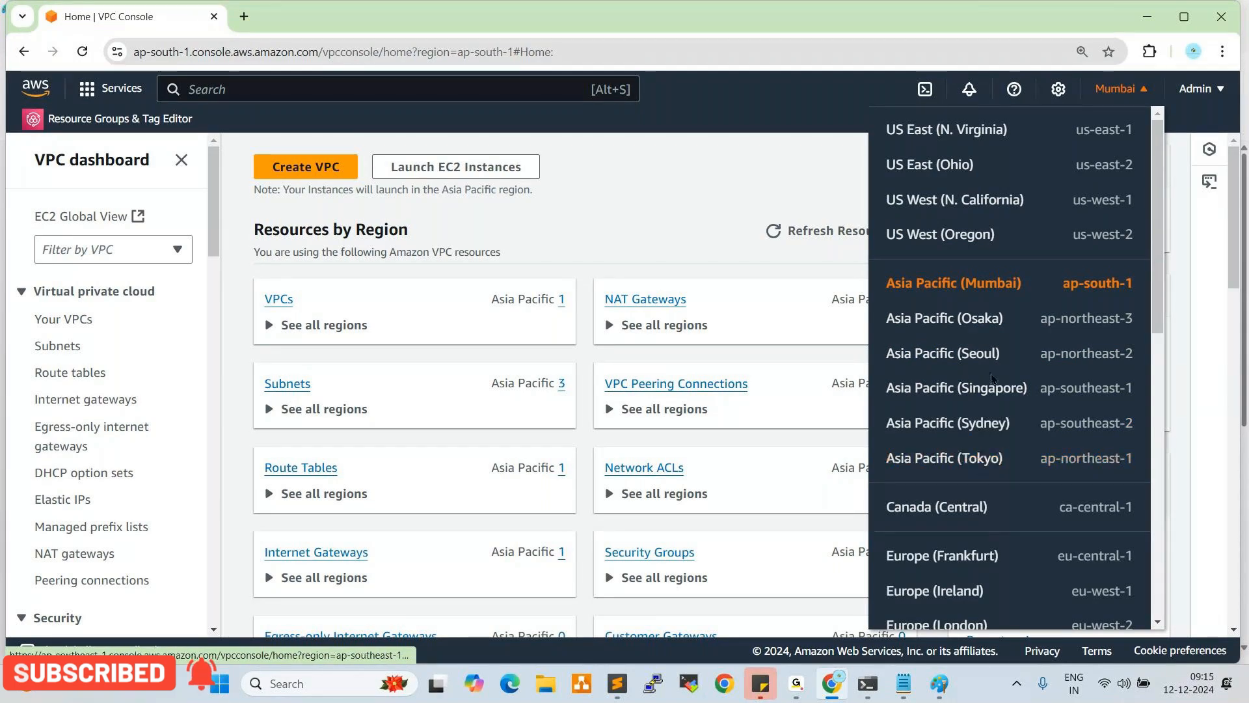
pyautogui.scroll(-2, 946, 371)
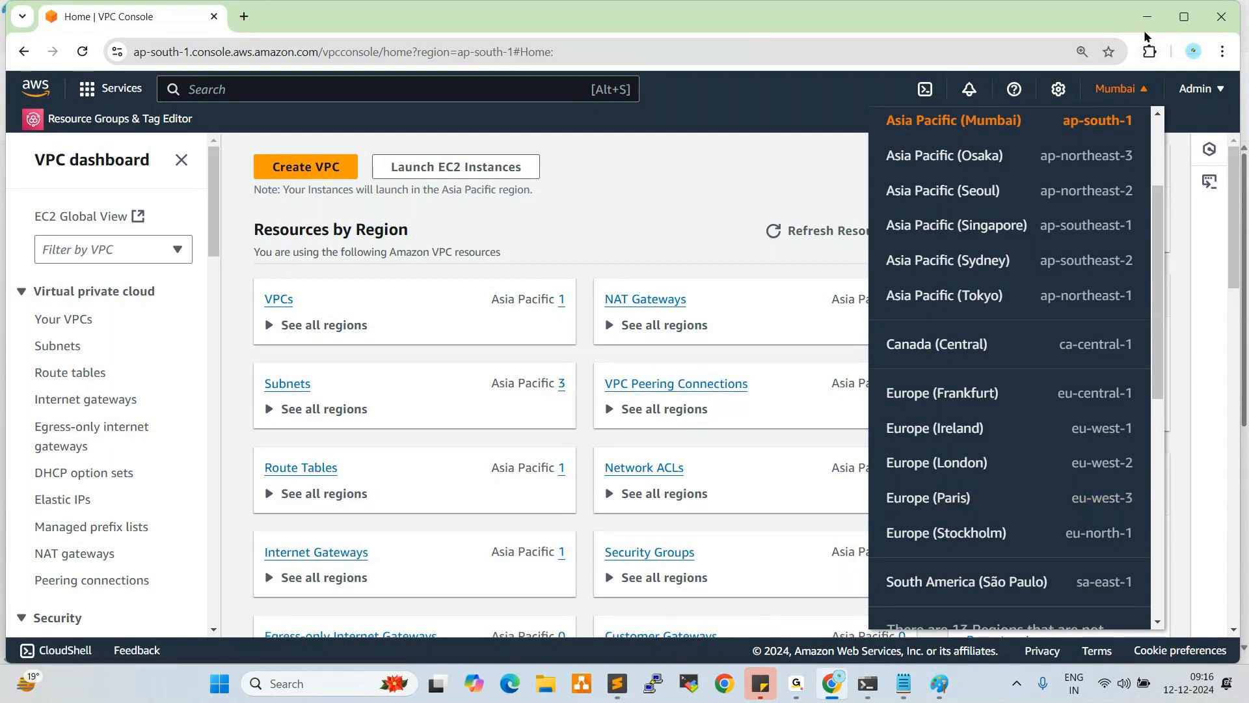
# - Switch back to Paint and draw three blue rounded rectangles inside the black one, two side by side and one centred below
pyautogui.hotkey('alt', 'Tab')
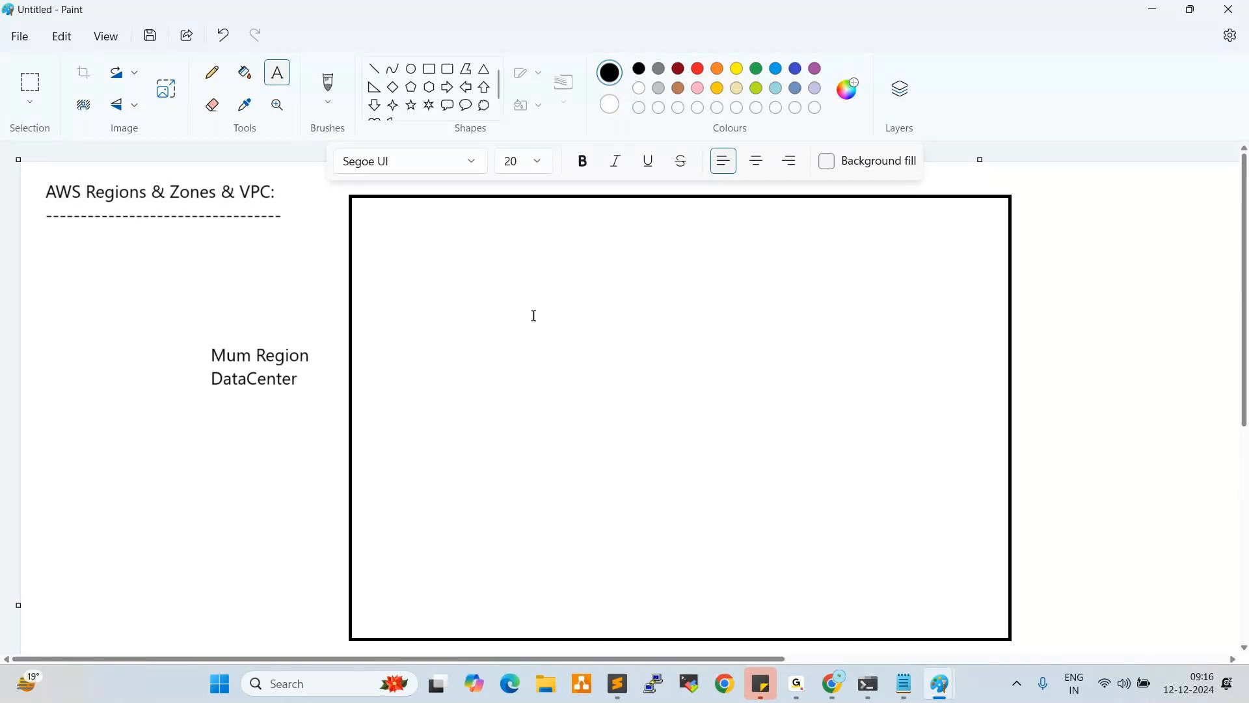
pyautogui.click(447, 68)
pyautogui.click(780, 69)
pyautogui.moveTo(376, 219); pyautogui.dragTo(675, 400)
pyautogui.moveTo(706, 218); pyautogui.dragTo(1001, 391)
pyautogui.moveTo(923, 354); pyautogui.dragTo(911, 352)
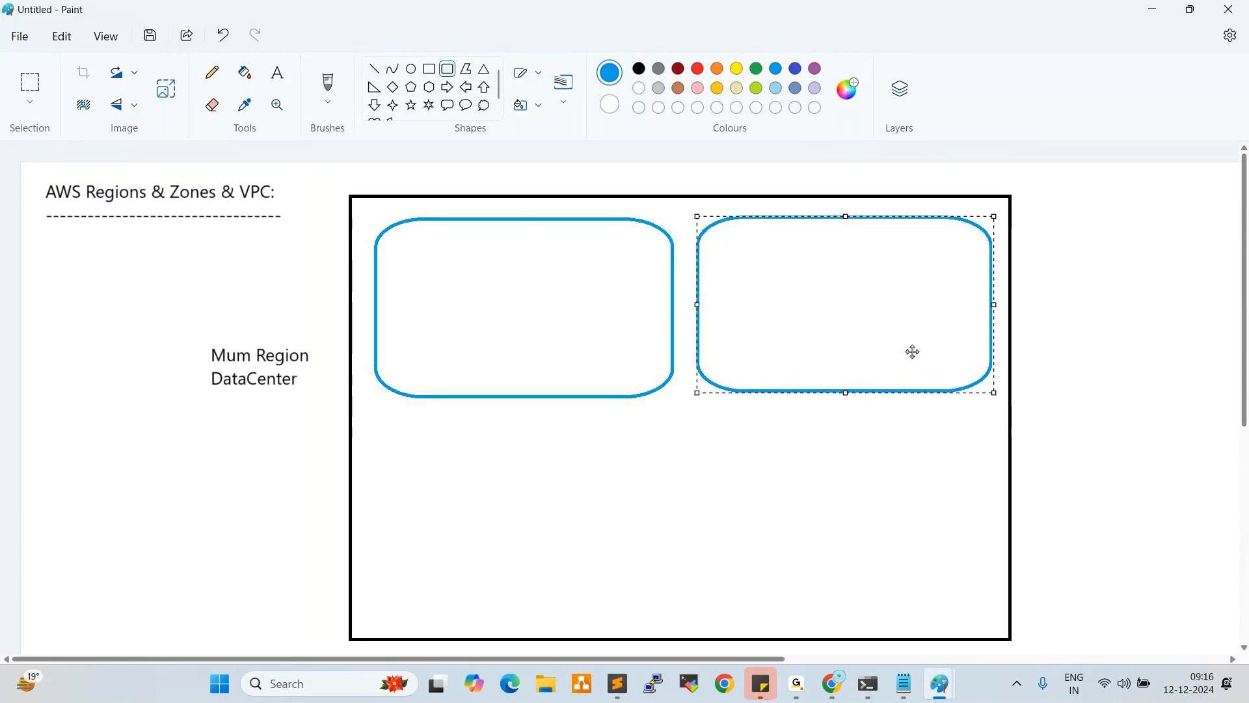
pyautogui.moveTo(504, 464); pyautogui.dragTo(853, 634)
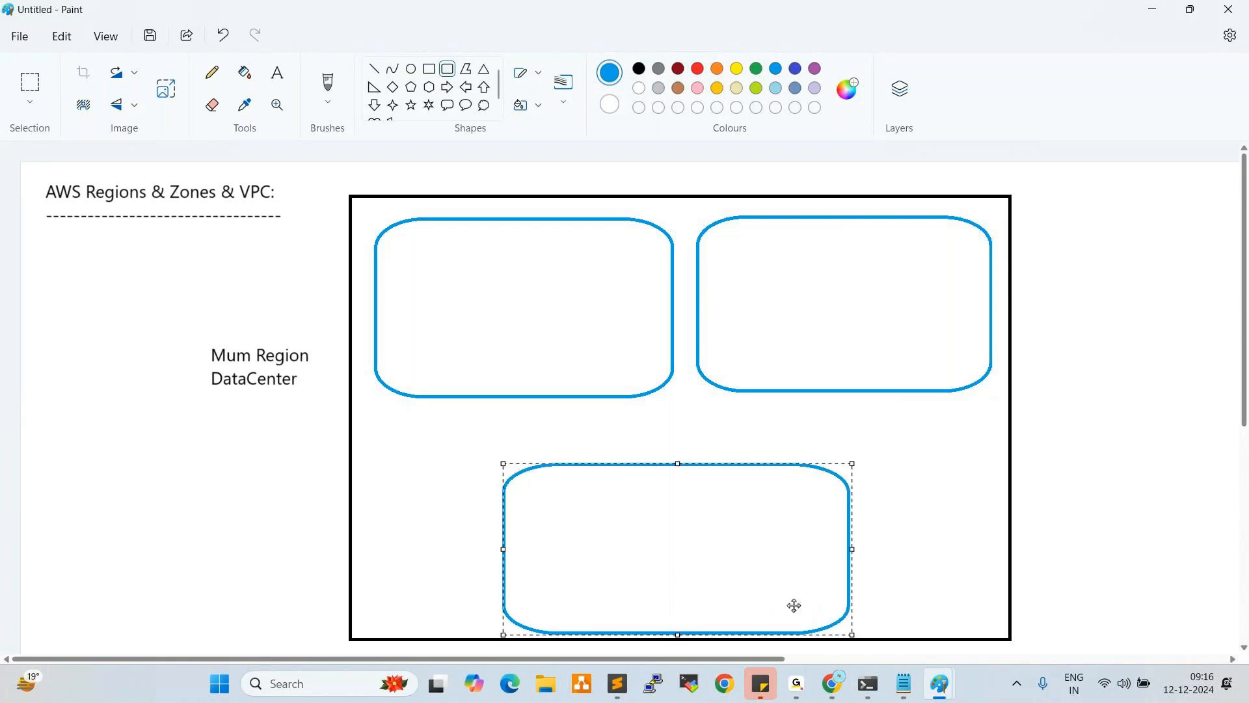
# - Label the upper-left rounded rectangle "Availability Zone2a" along its top edge
pyautogui.click(278, 72)
pyautogui.moveTo(398, 198); pyautogui.dragTo(649, 242)
pyautogui.write('Avai')
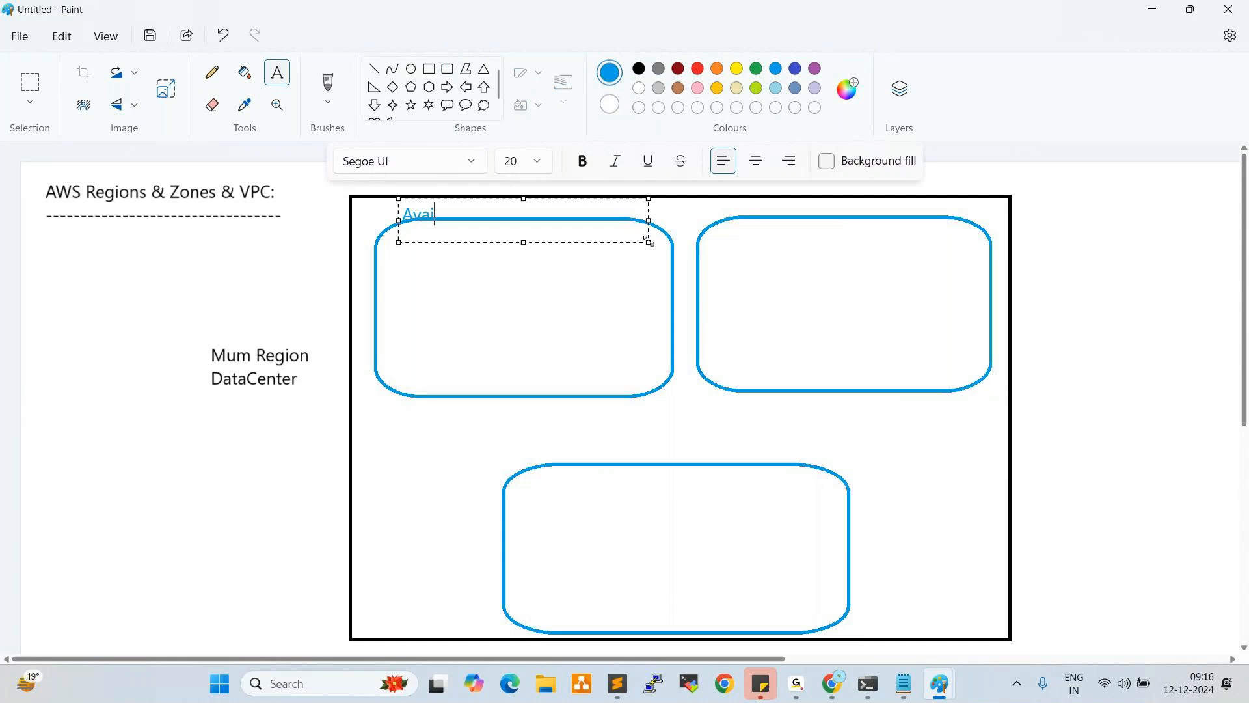
pyautogui.write('lability Zo')
pyautogui.press('BackSpace')
pyautogui.write('one2a')
# - Change the "Availability Zone2a" label's colour to dark red and copy its text
pyautogui.moveTo(559, 223); pyautogui.dragTo(433, 207)
pyautogui.hotkey('ctrl', 'c')
pyautogui.rightClick(433, 207)
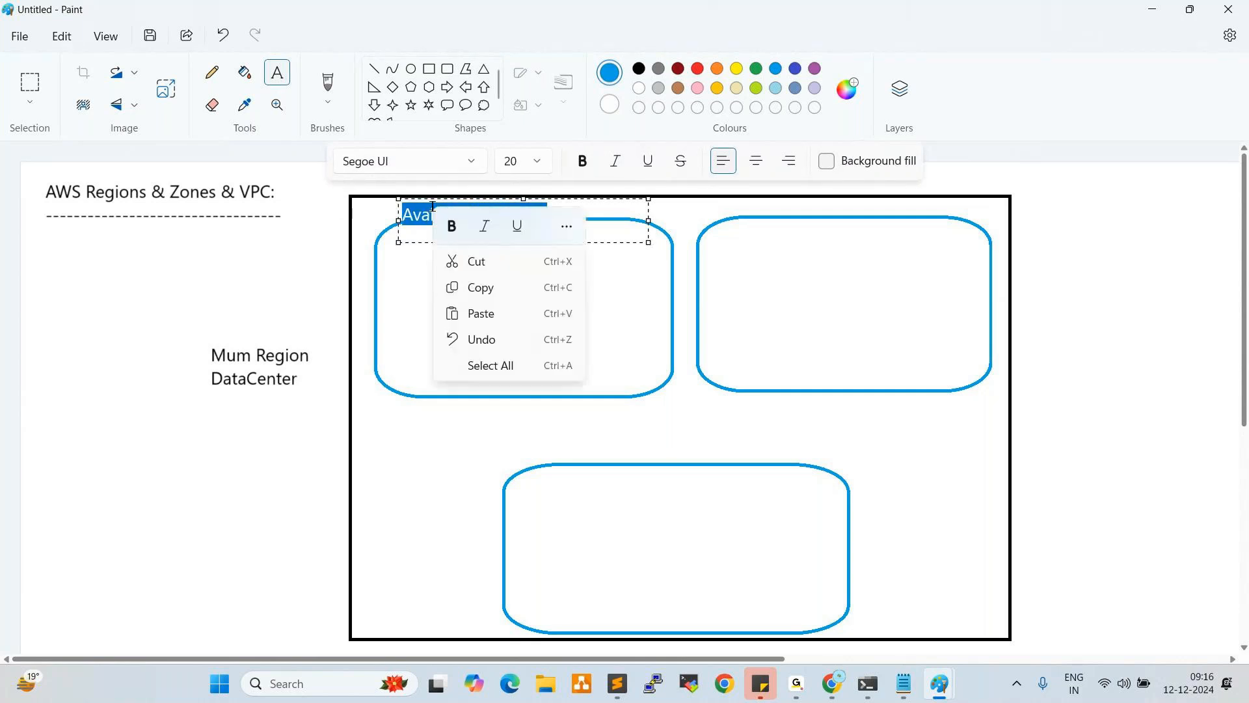
pyautogui.click(697, 71)
pyautogui.click(678, 68)
pyautogui.rightClick(504, 225)
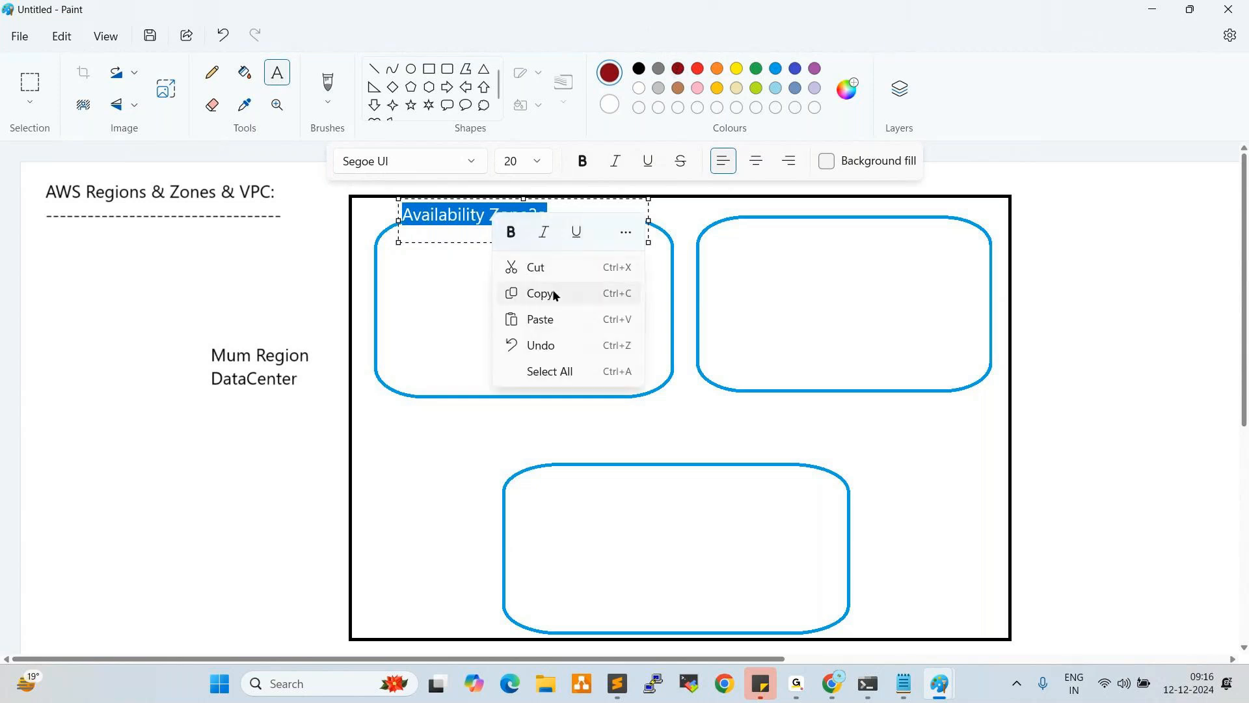
# - Paste the copied label onto the upper-right rounded rectangle's top edge and change it to "Availability Zone2b"
pyautogui.click(799, 205)
pyautogui.click(753, 243)
pyautogui.moveTo(737, 195); pyautogui.dragTo(920, 229)
pyautogui.hotkey('ctrl', 'v')
pyautogui.press('BackSpace')
pyautogui.write('b')
pyautogui.click(864, 313)
# - Paste the copied label above the lower rounded rectangle and change it to "Availability Zone2c"
pyautogui.moveTo(550, 441); pyautogui.dragTo(798, 477)
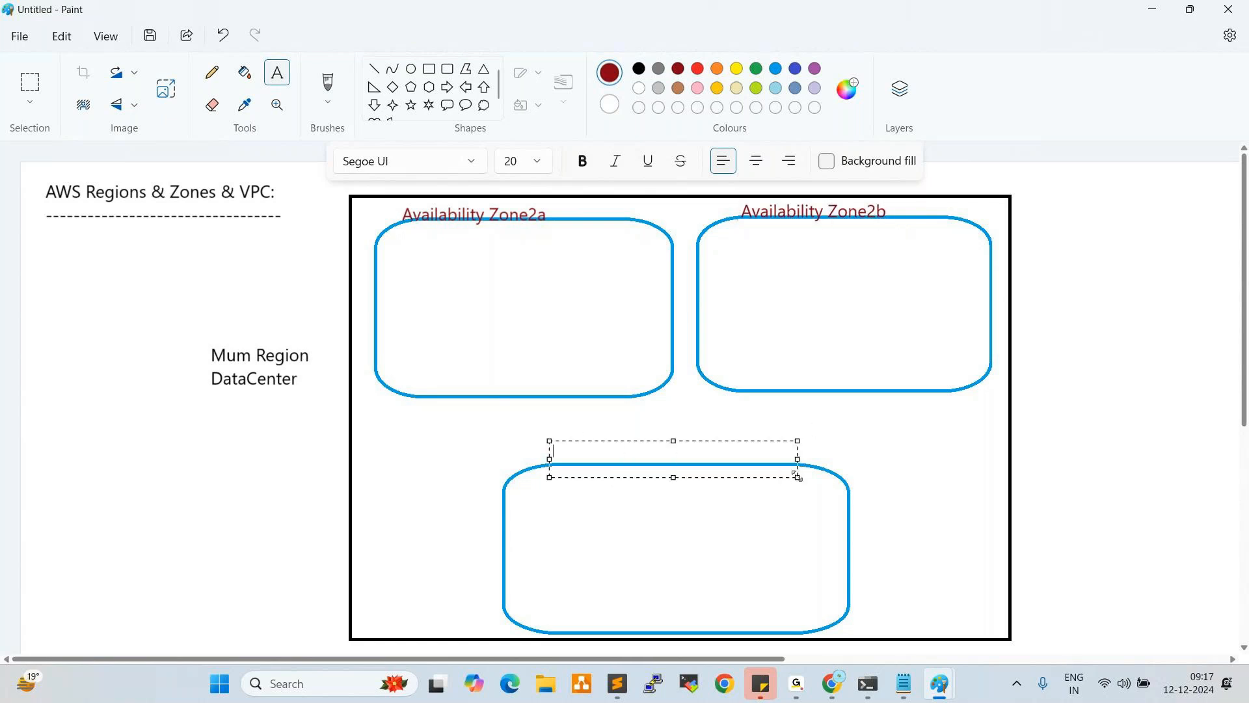
pyautogui.hotkey('ctrl', 'v')
pyautogui.press('BackSpace')
pyautogui.write('c')
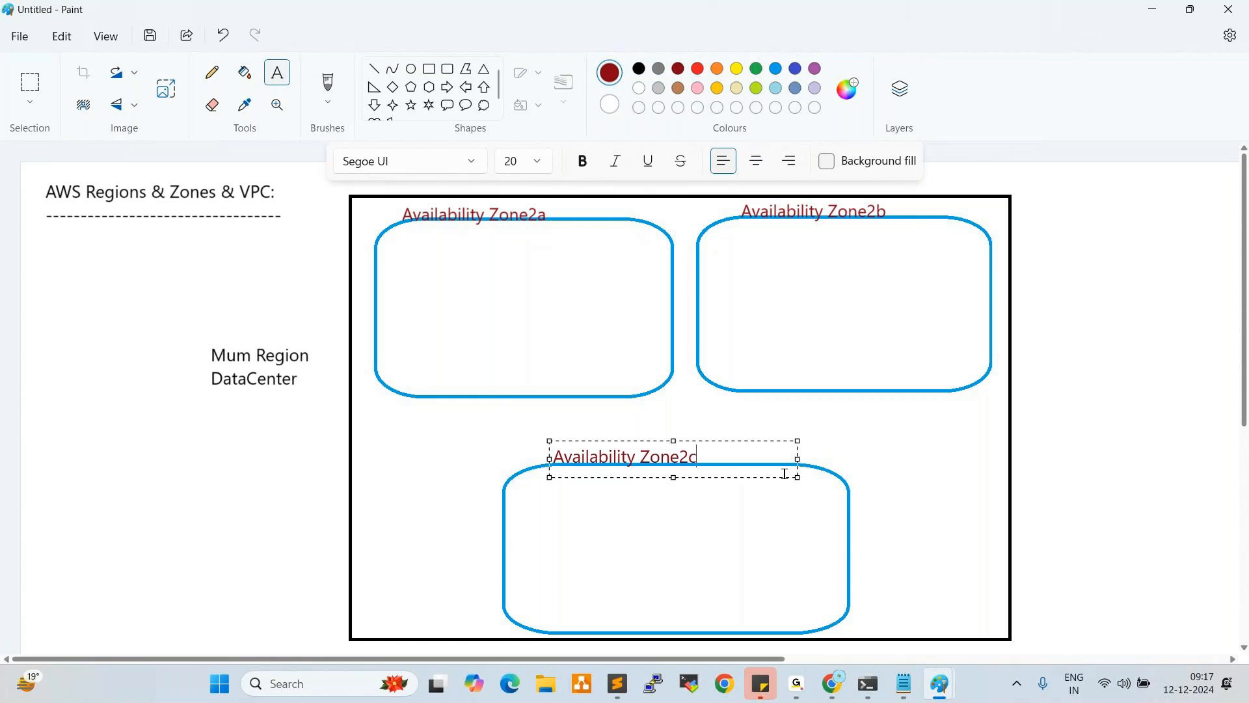
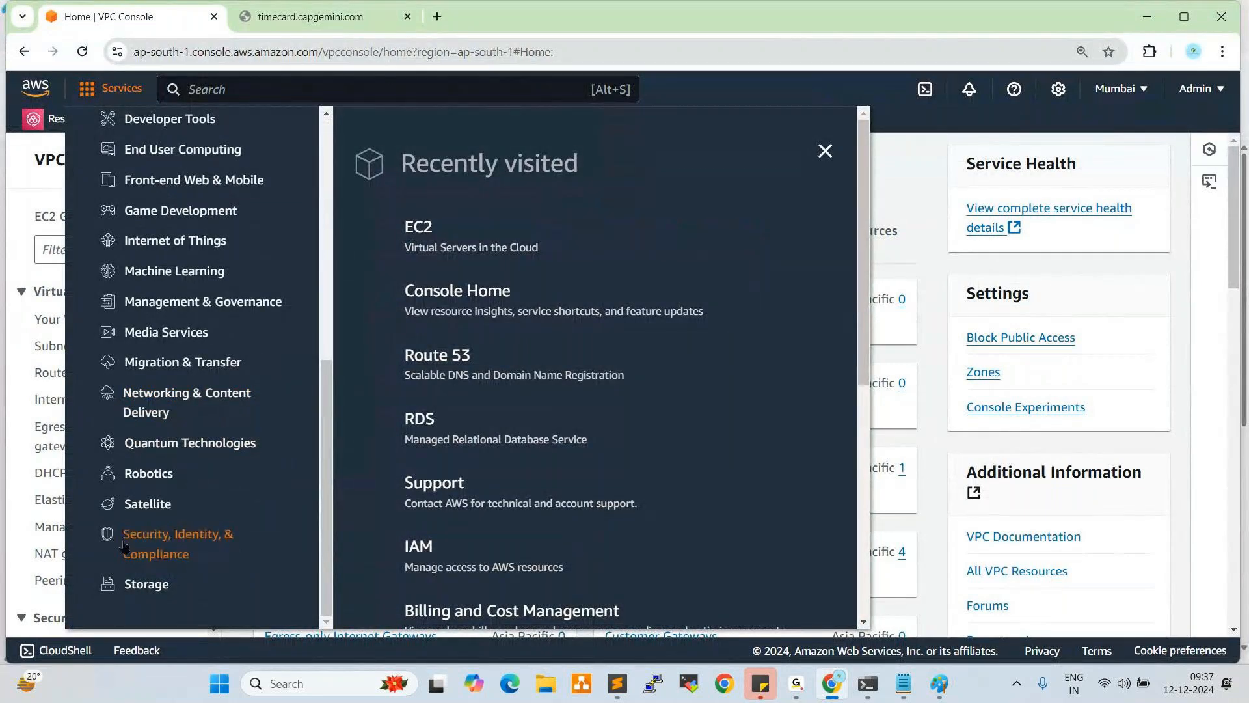
# - Examine the services listed under the Security, Identity, & Compliance category
pyautogui.click(165, 546)
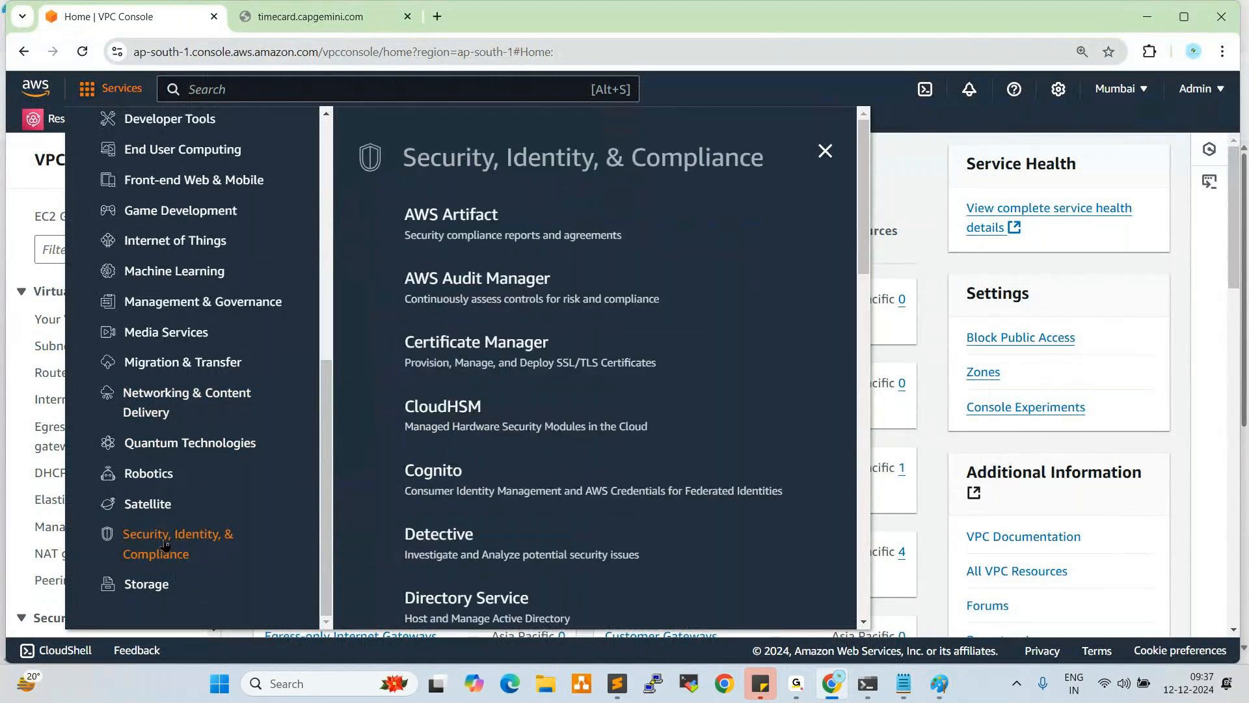
pyautogui.scroll(-6, 588, 420)
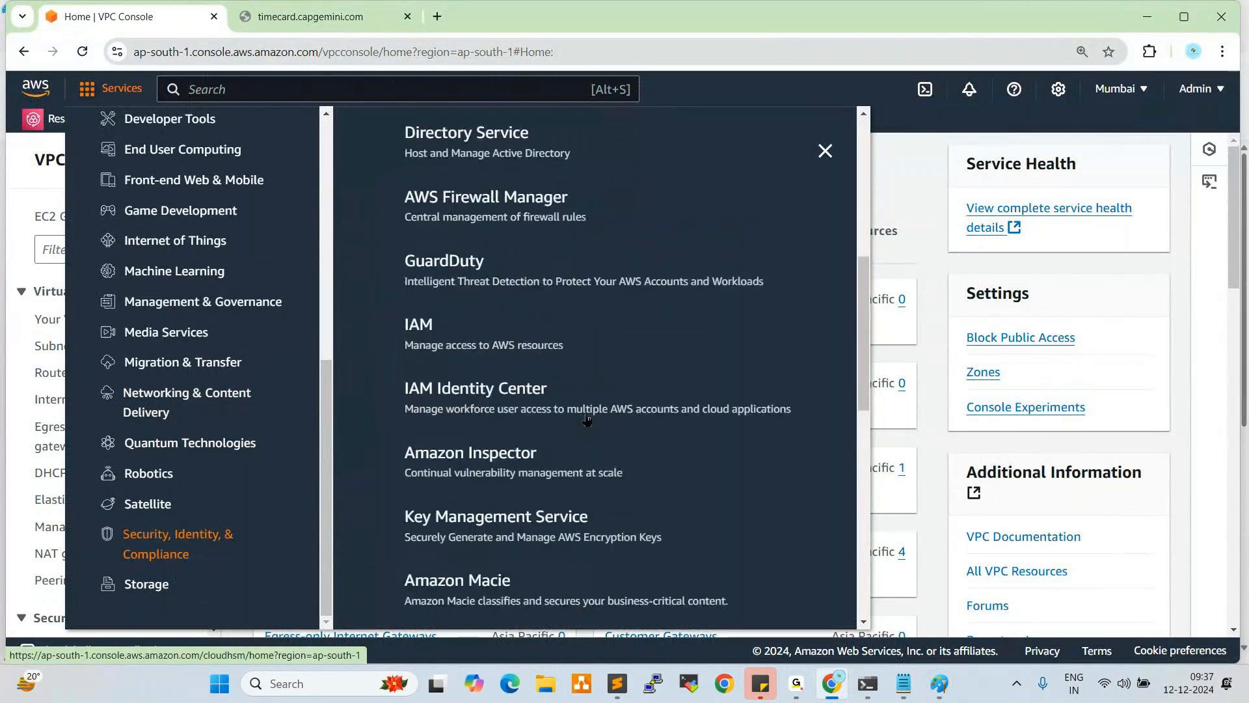
pyautogui.scroll(-3, 588, 420)
pyautogui.scroll(4, 414, 393)
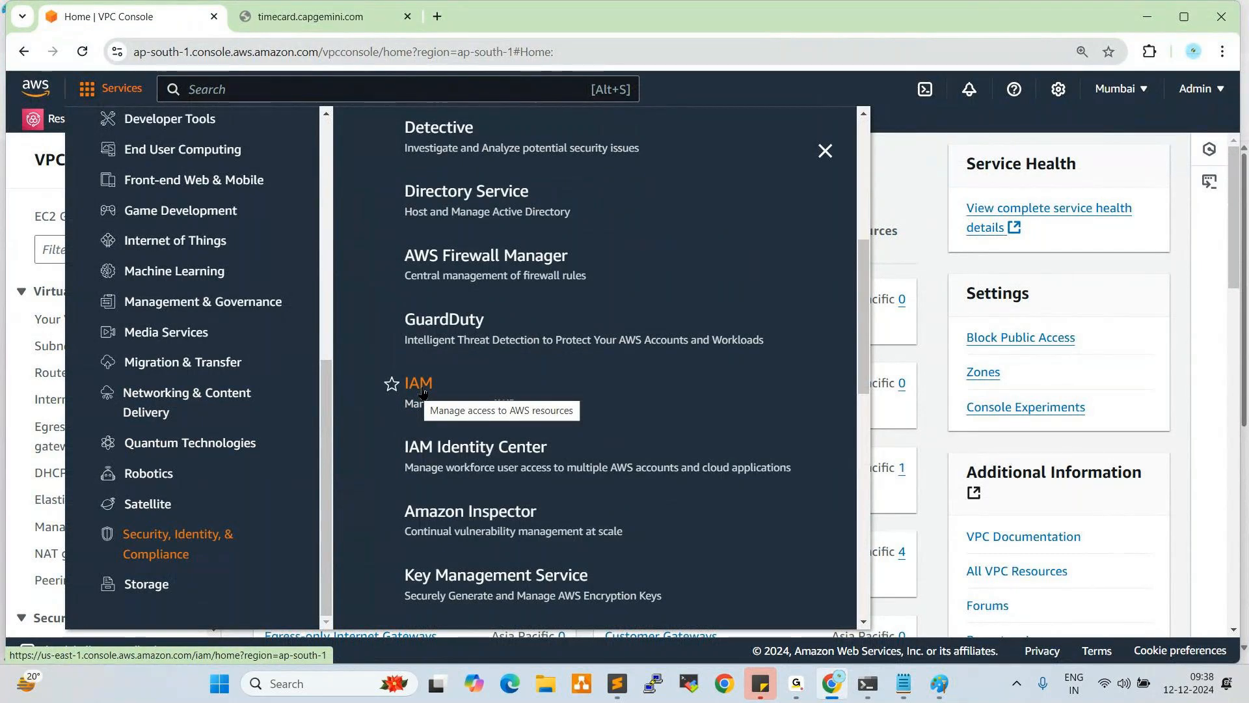
# - Sign out of the AWS console, open the console sign-in page and highlight "IAM user" in the form's heading
pyautogui.click(1199, 94)
pyautogui.click(1177, 399)
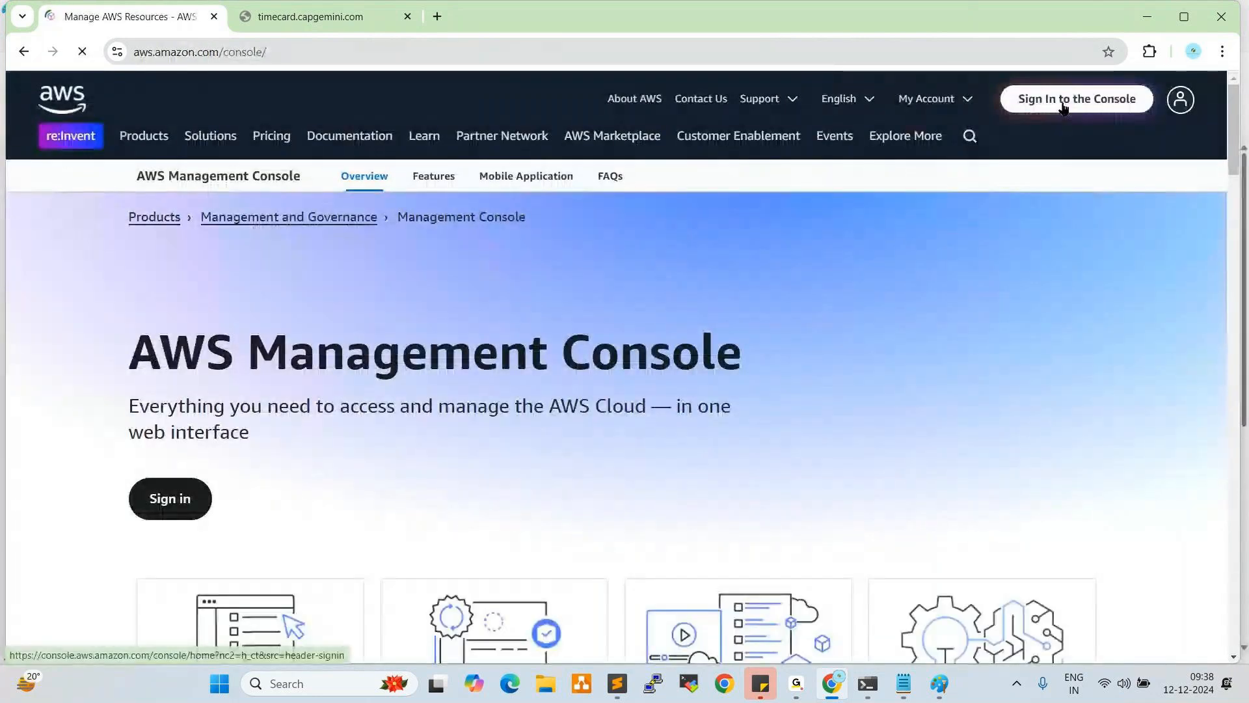
pyautogui.click(1029, 121)
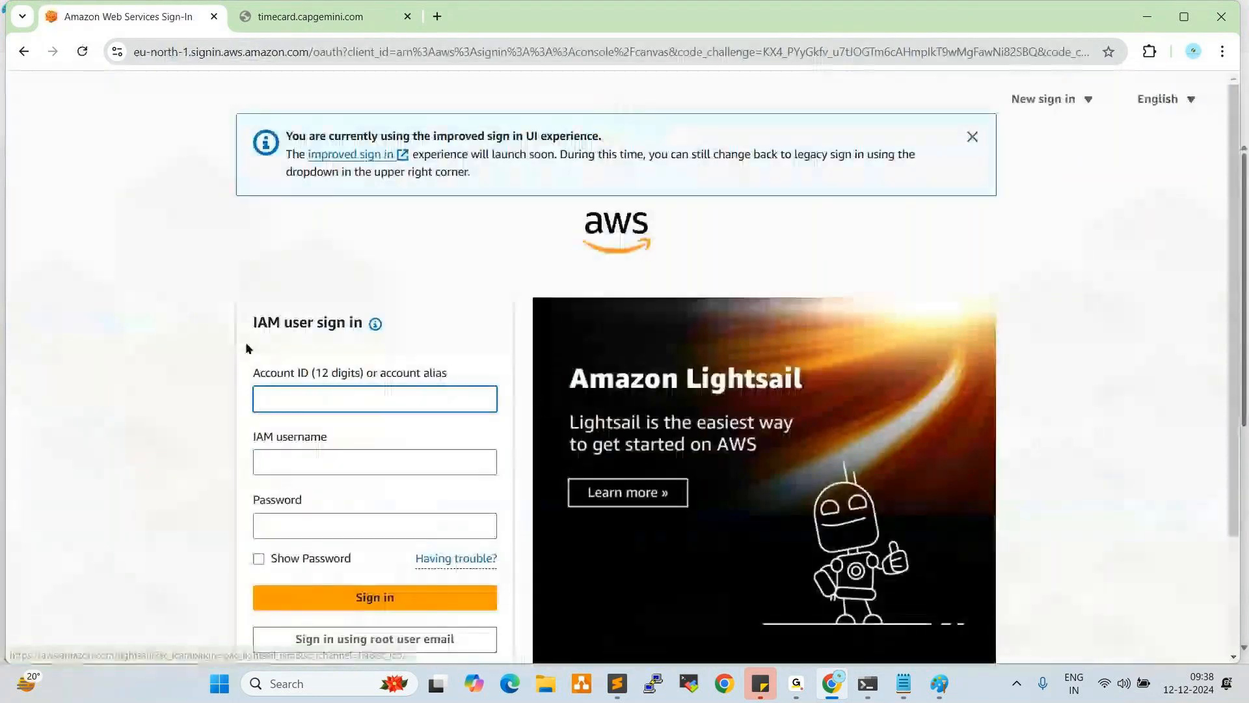
pyautogui.moveTo(253, 326); pyautogui.dragTo(313, 323)
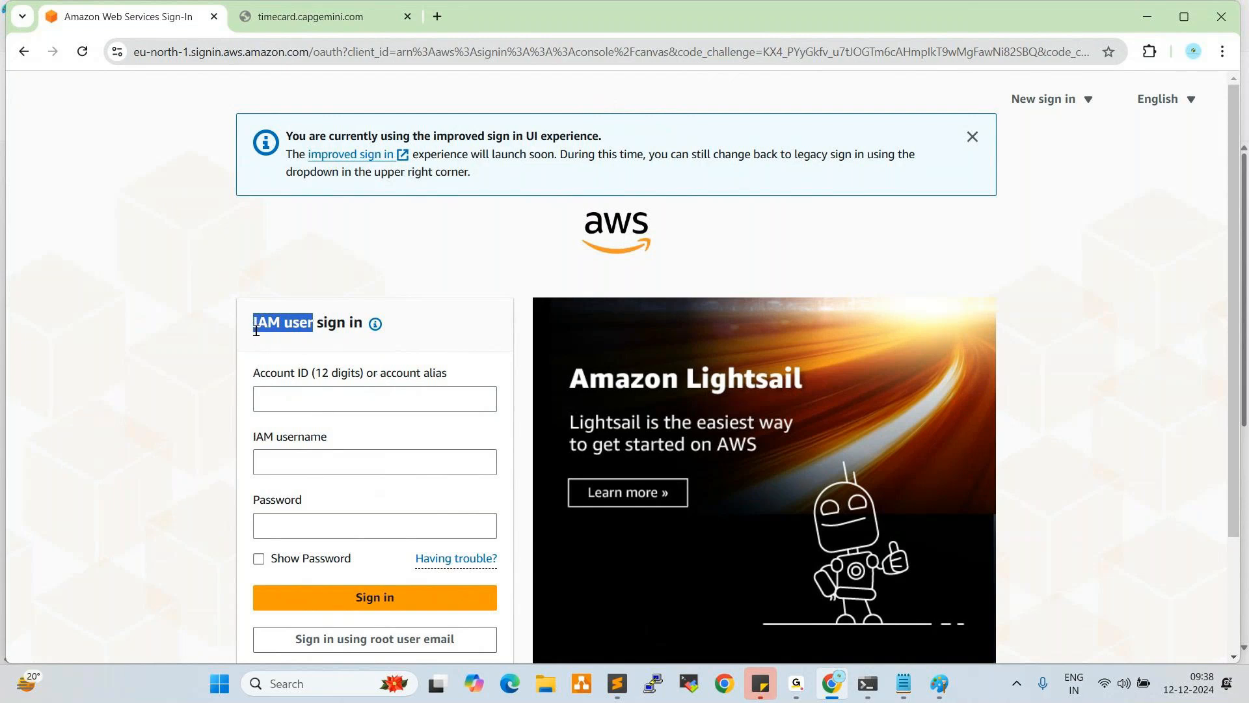
pyautogui.scroll(-2, 440, 343)
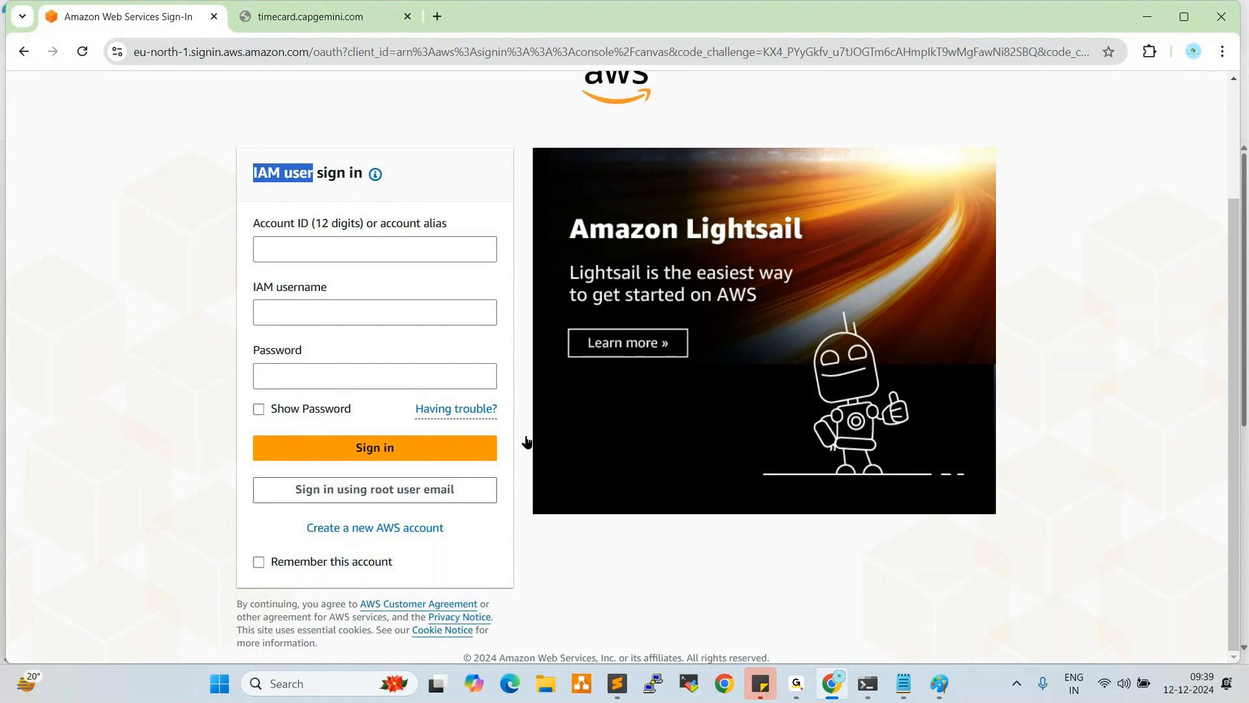
# - Try to sign in as the root user with the saved email, the account password and the MFA code
pyautogui.click(346, 495)
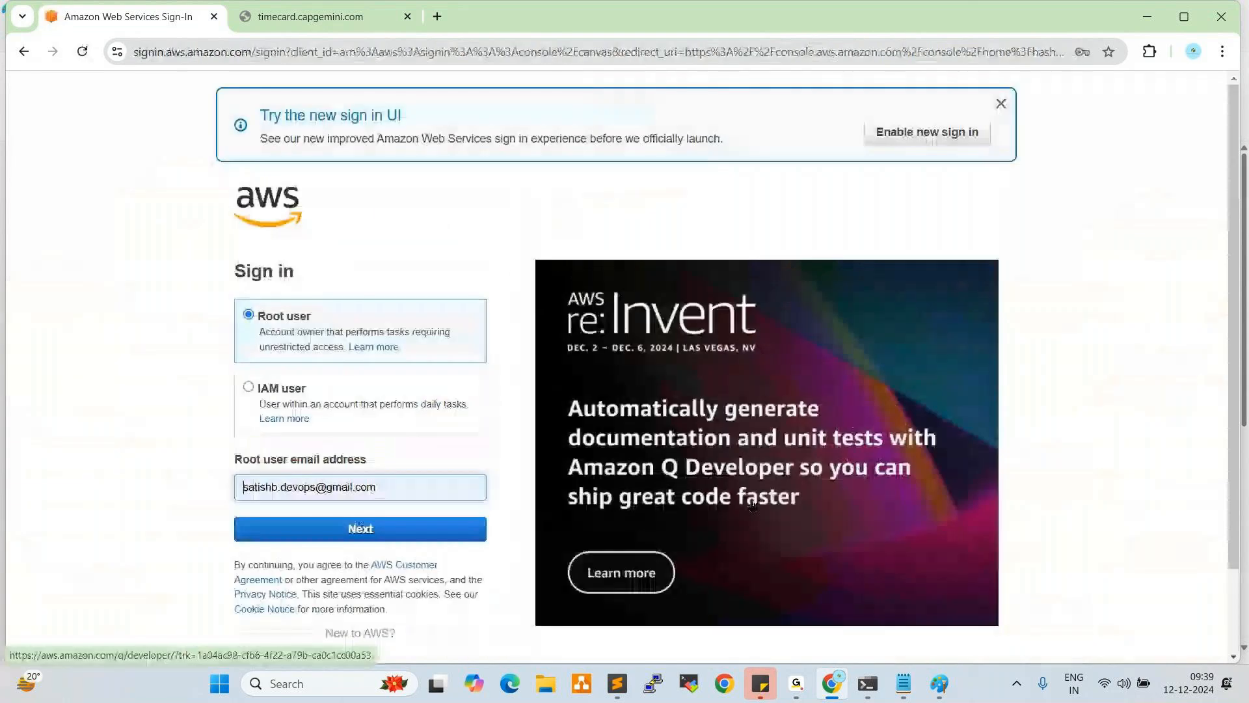
pyautogui.click(371, 528)
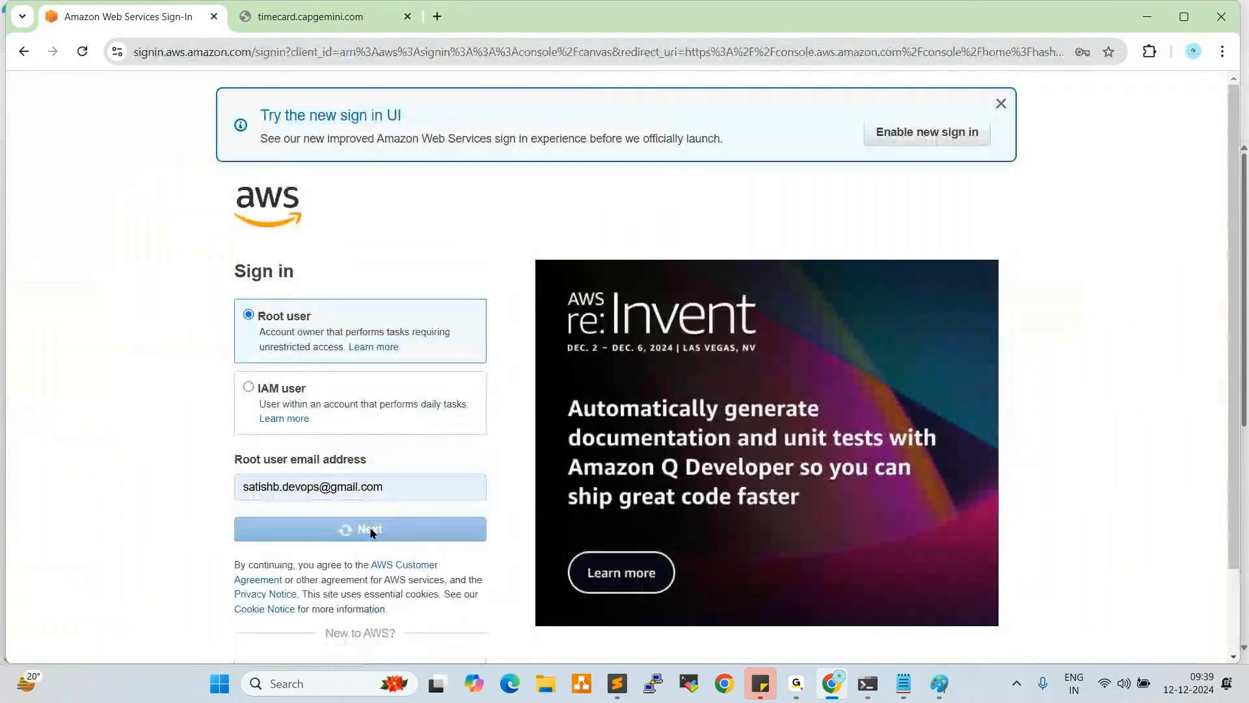
pyautogui.click(369, 418)
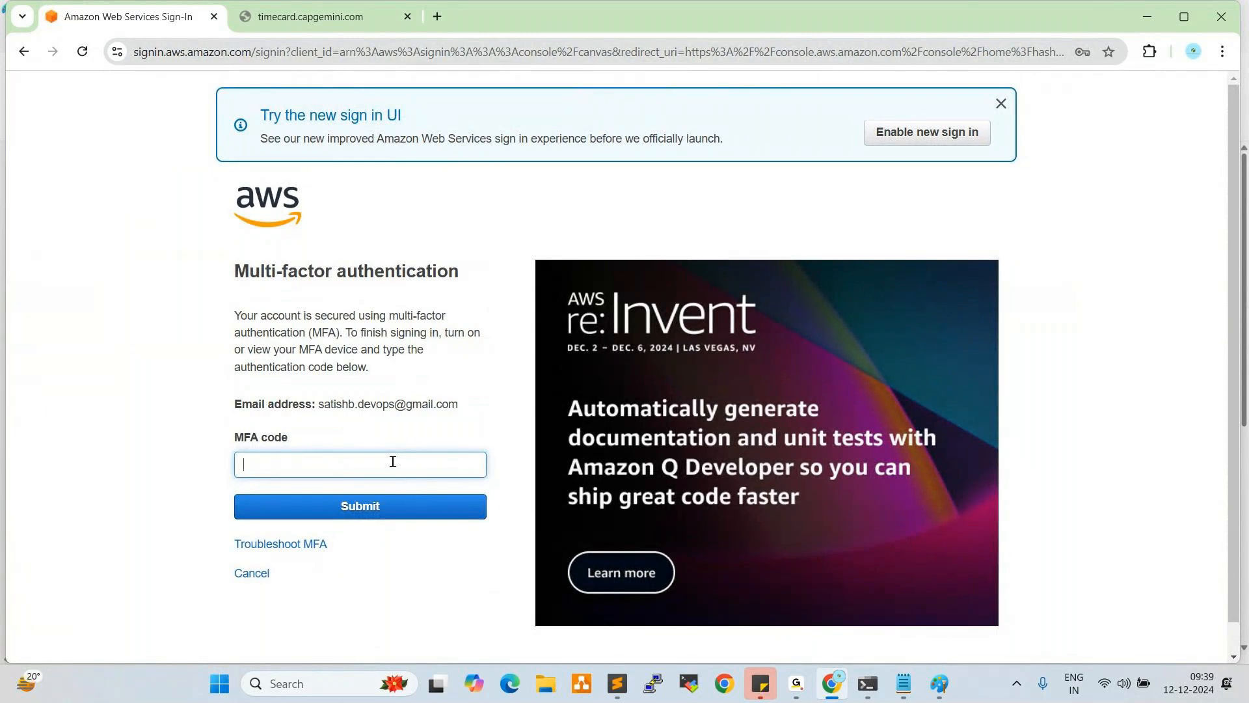
pyautogui.press('Return')
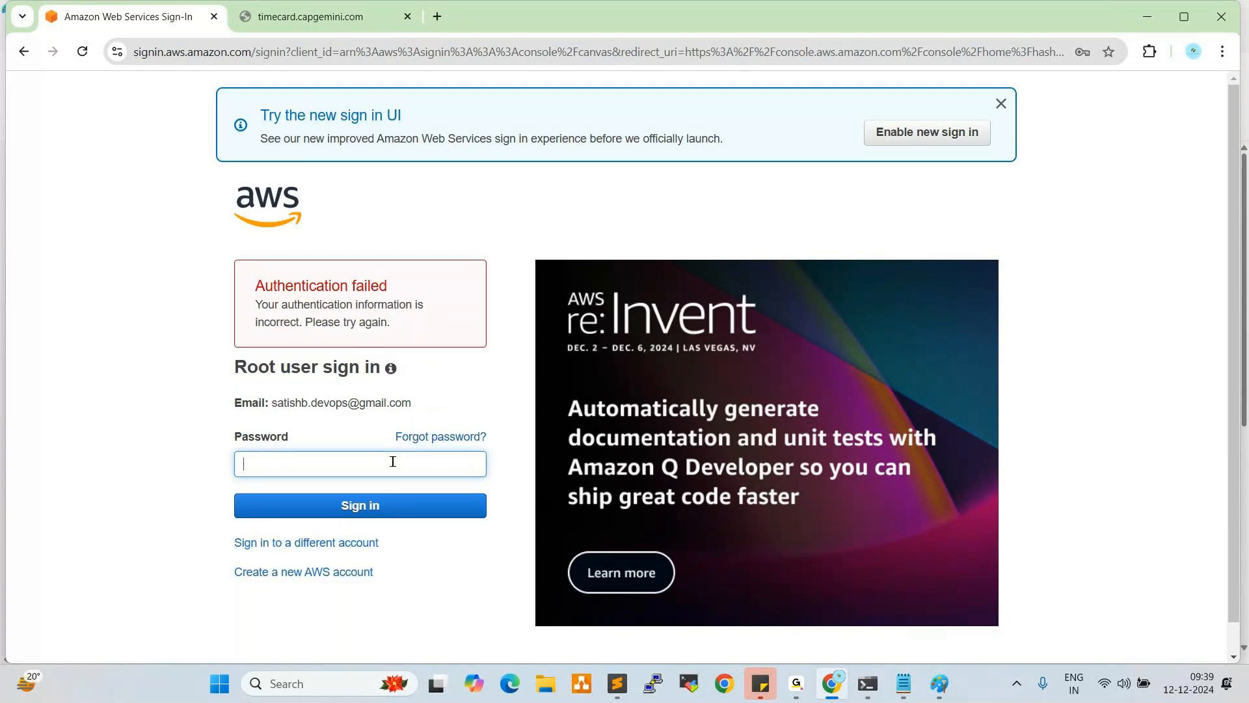
# - Enter the root user's account password again and submit it
pyautogui.write('•••••')
pyautogui.click(409, 514)
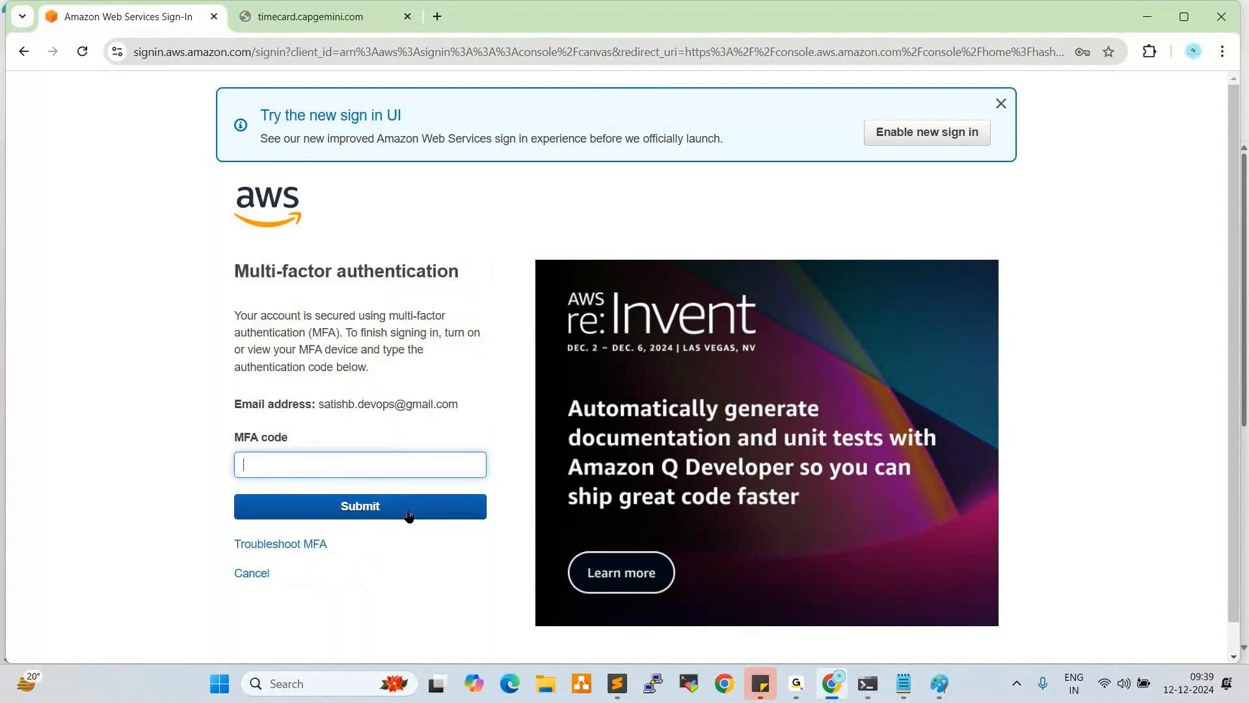
pyautogui.click(1048, 301)
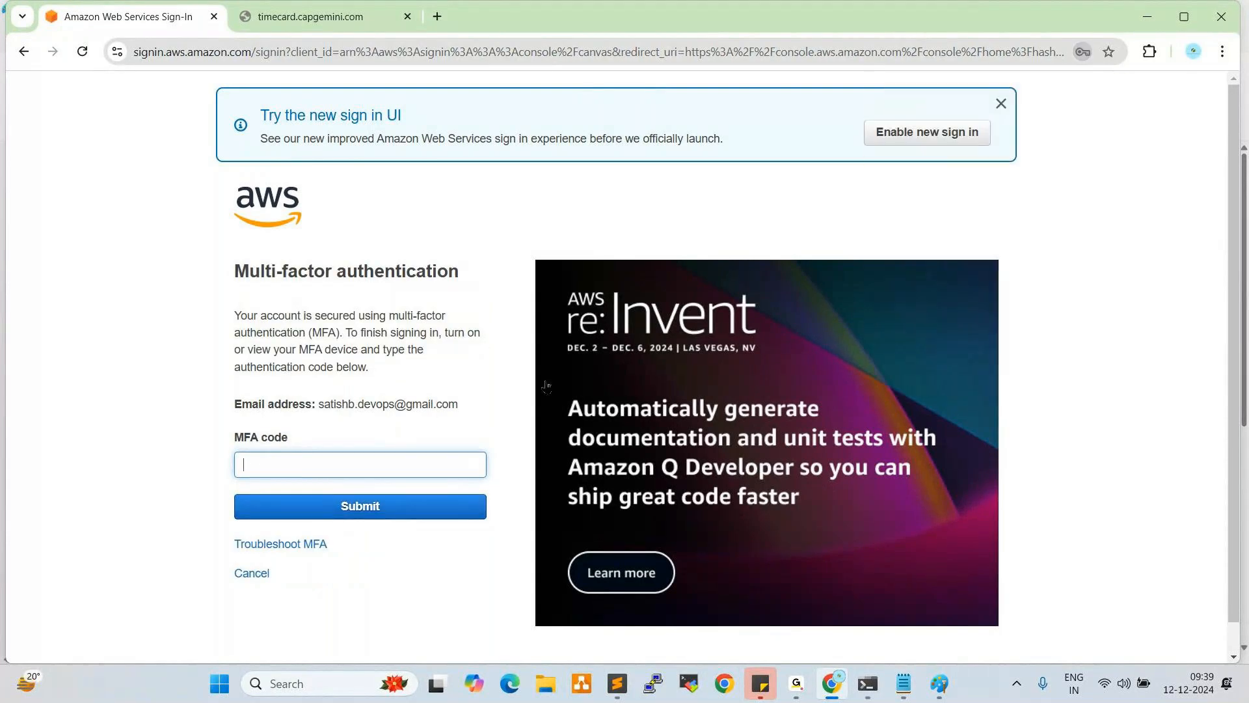
# - Go to aws.amazon.com and reopen the console sign-in page
pyautogui.click(167, 51)
pyautogui.write('aws')
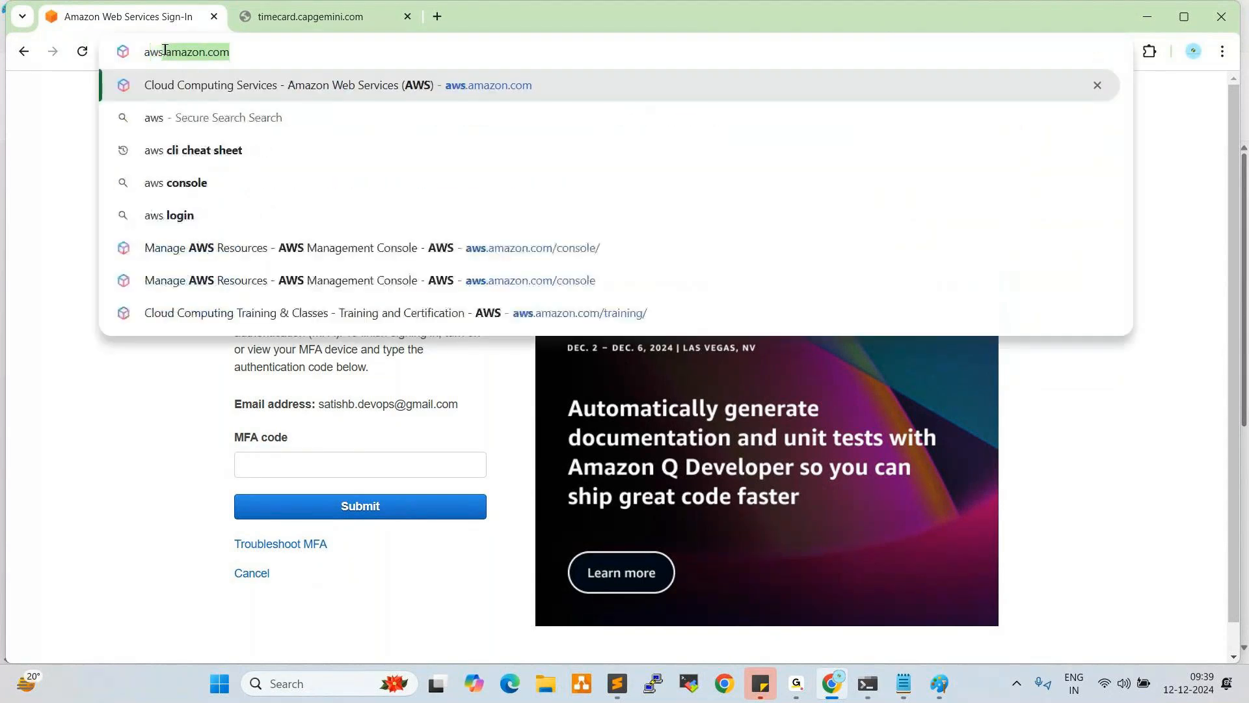
pyautogui.press('Return')
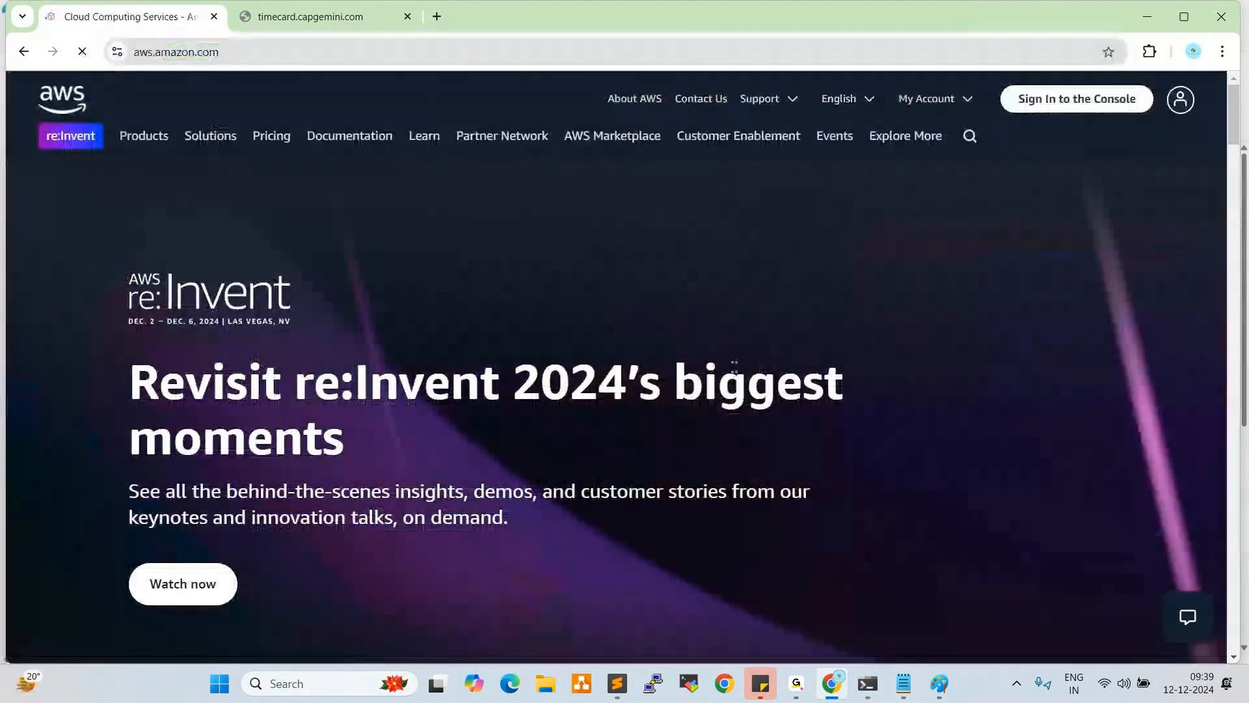
pyautogui.click(1124, 98)
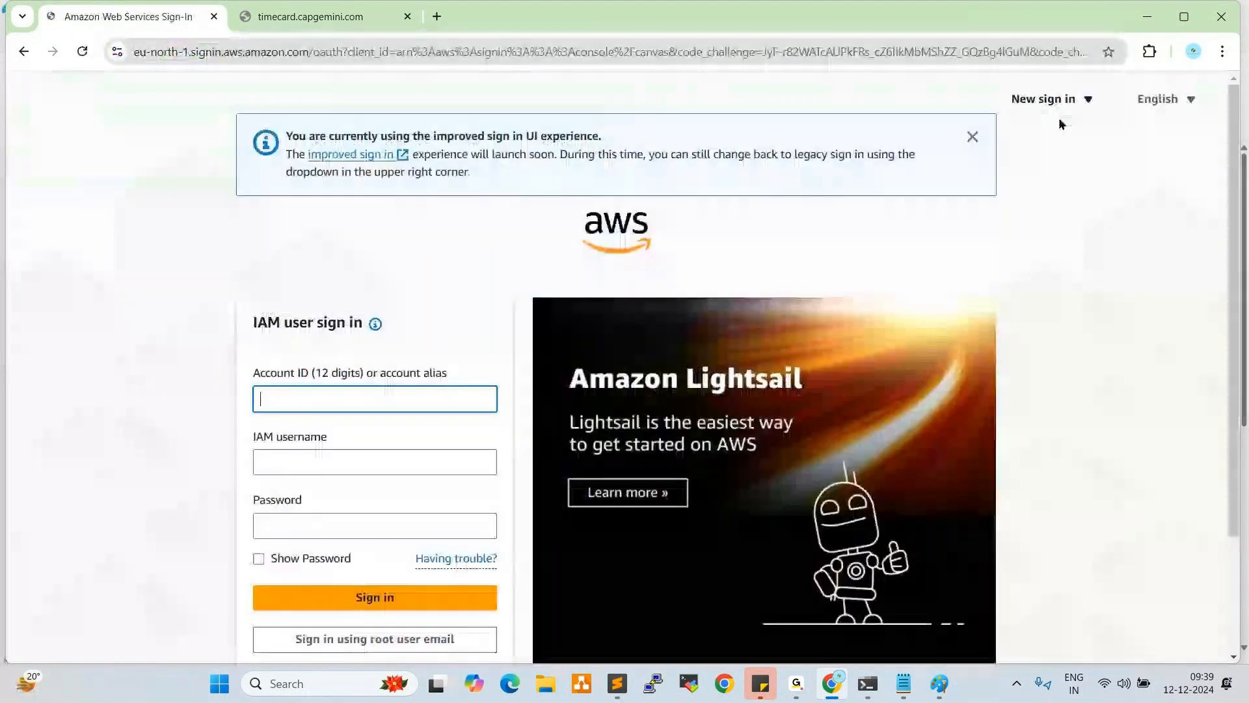
# - Sign in to the console as the root user with the saved email, the account password and the MFA code
pyautogui.scroll(-3, 377, 554)
pyautogui.click(369, 498)
pyautogui.click(382, 531)
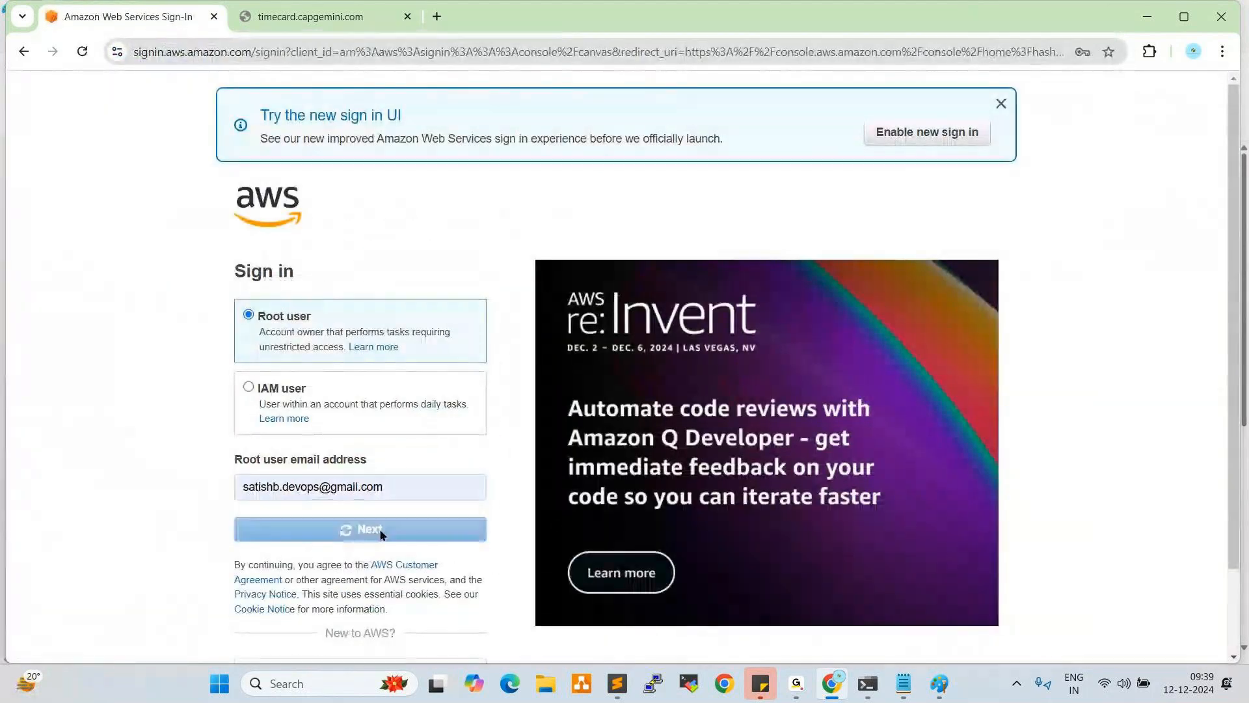
pyautogui.click(382, 410)
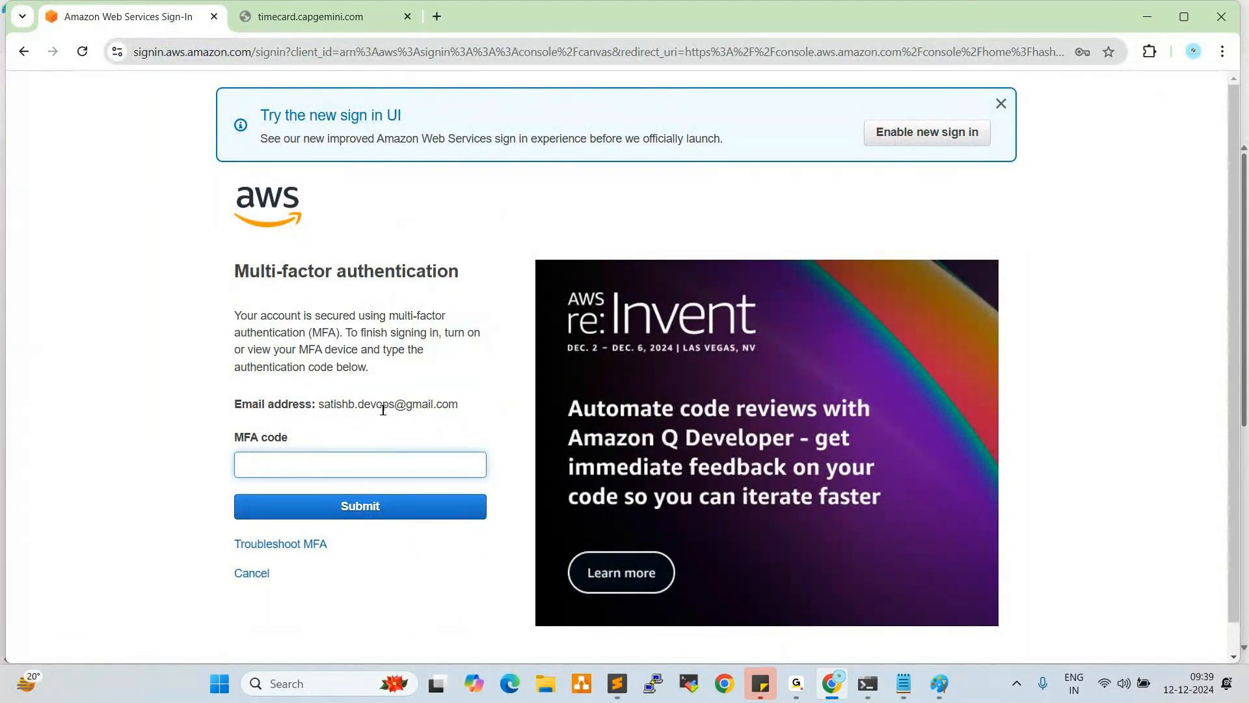
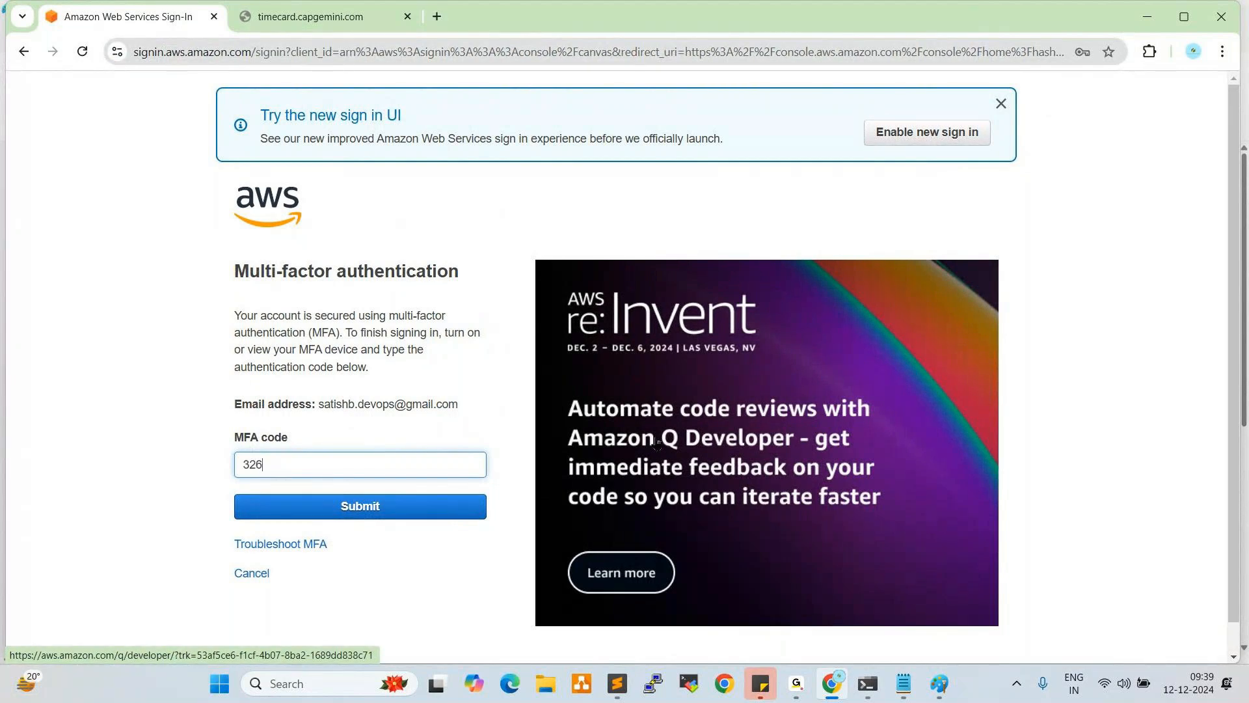
pyautogui.press('Return')
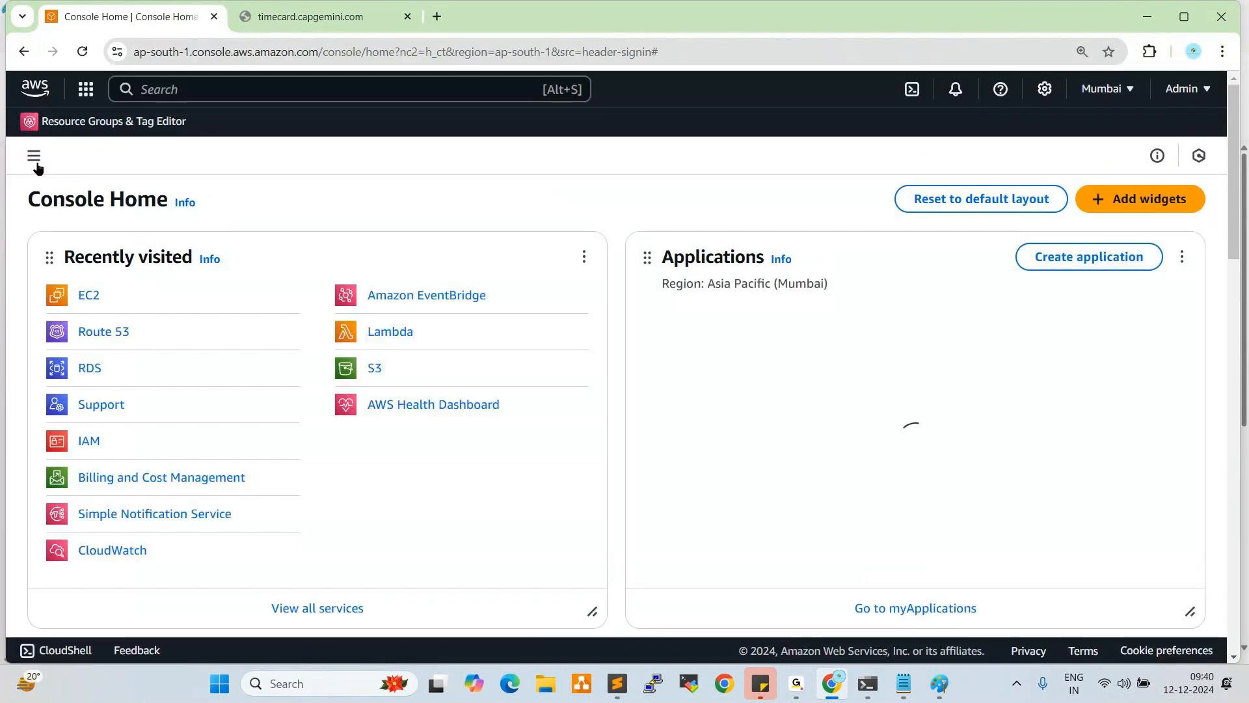
# - Expand the Console Home side navigation and look through the service categories
pyautogui.click(34, 155)
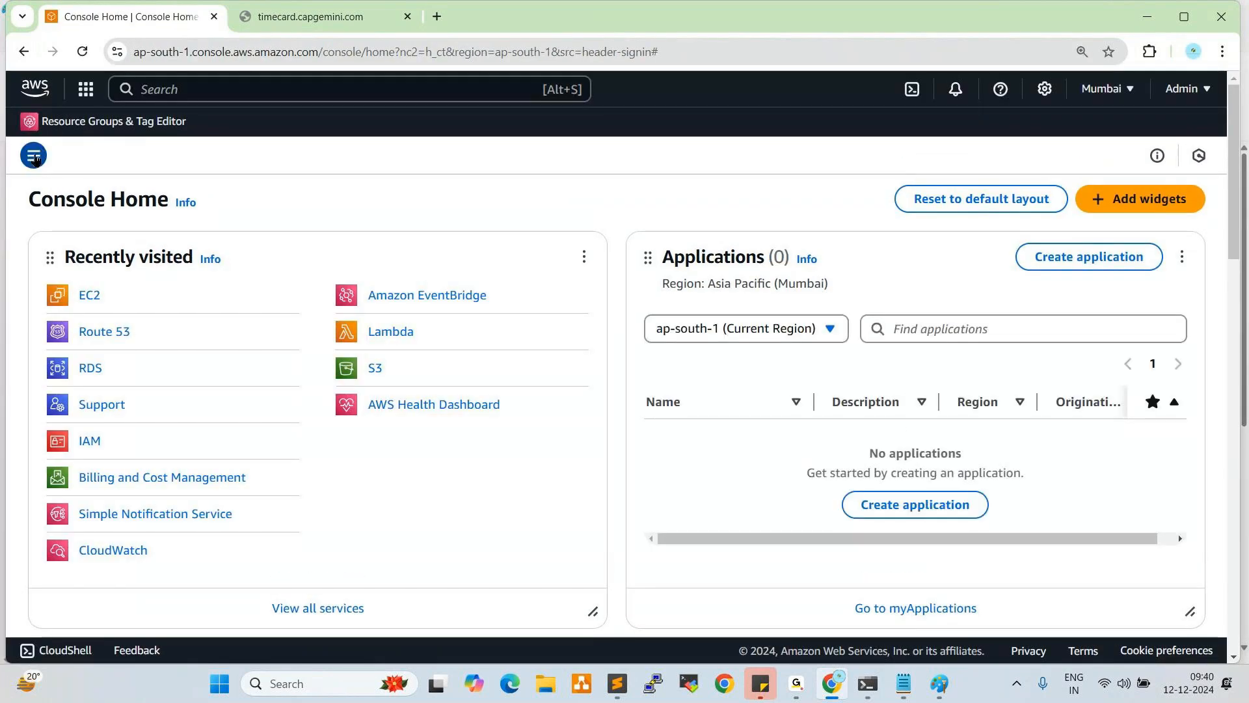
pyautogui.click(85, 89)
pyautogui.scroll(-5, 254, 343)
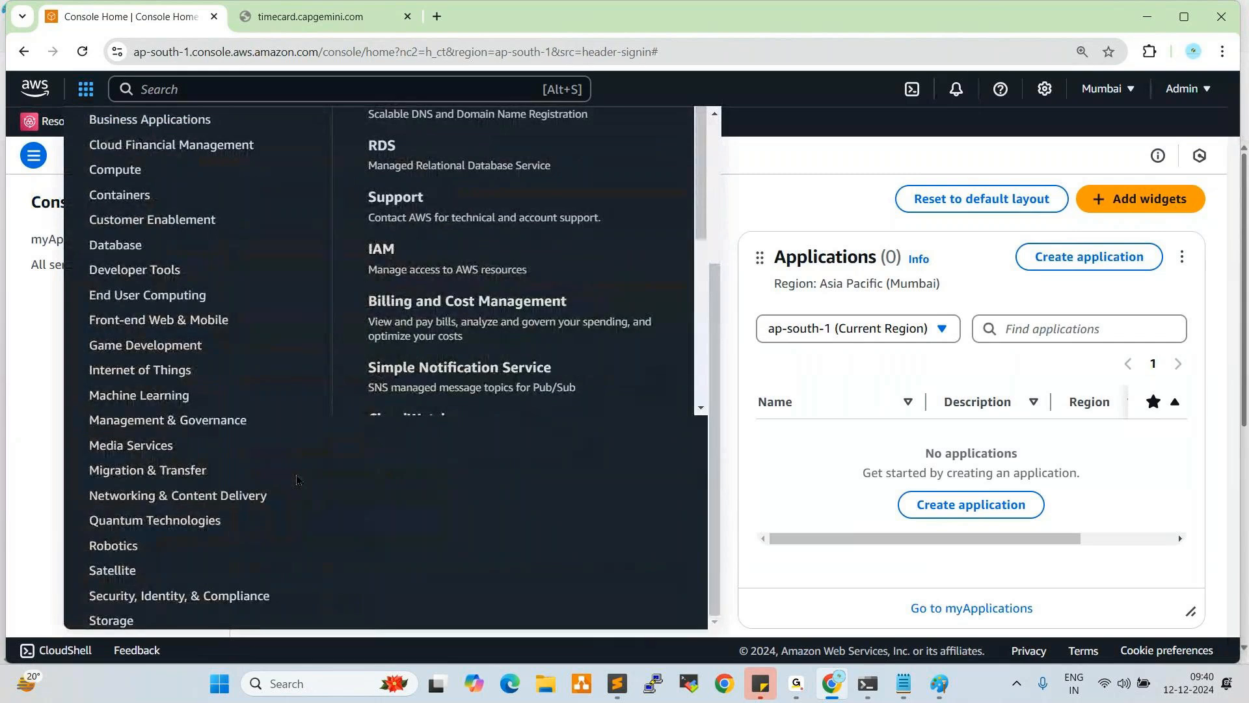
pyautogui.scroll(2, 296, 480)
pyautogui.scroll(1, 123, 447)
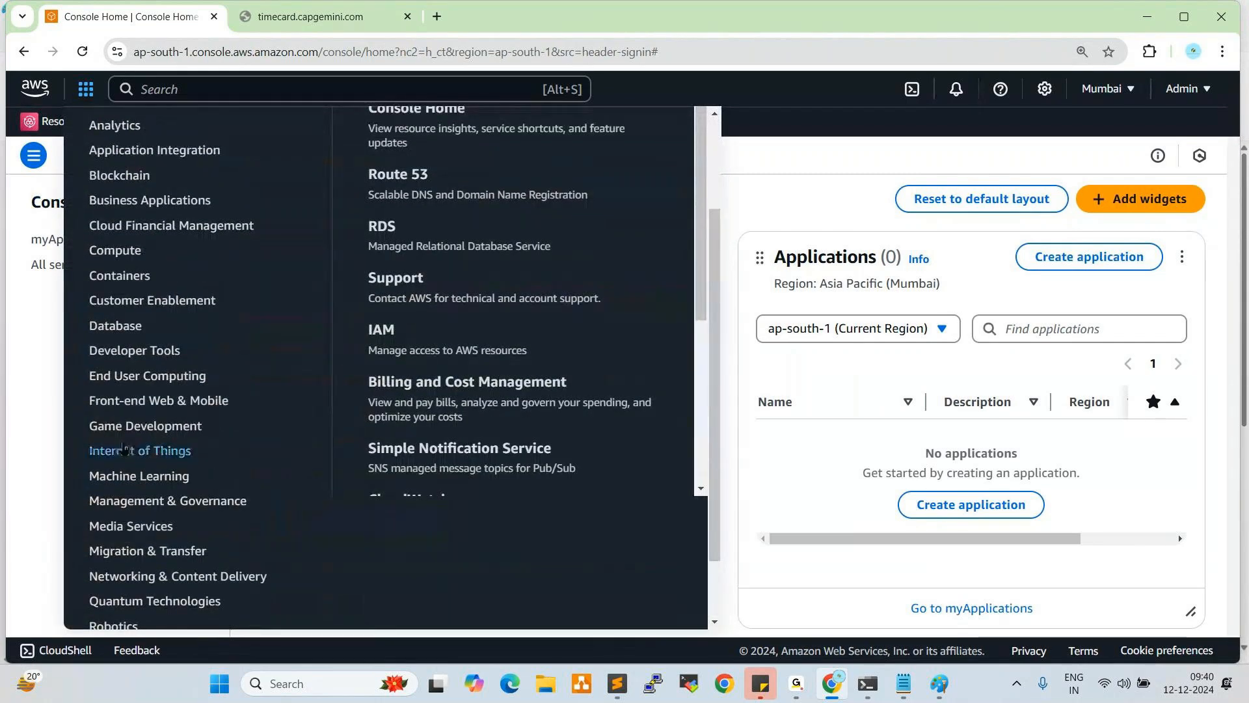
# - Search the console for "rds", open the RDS service and go to its Databases list
pyautogui.click(319, 91)
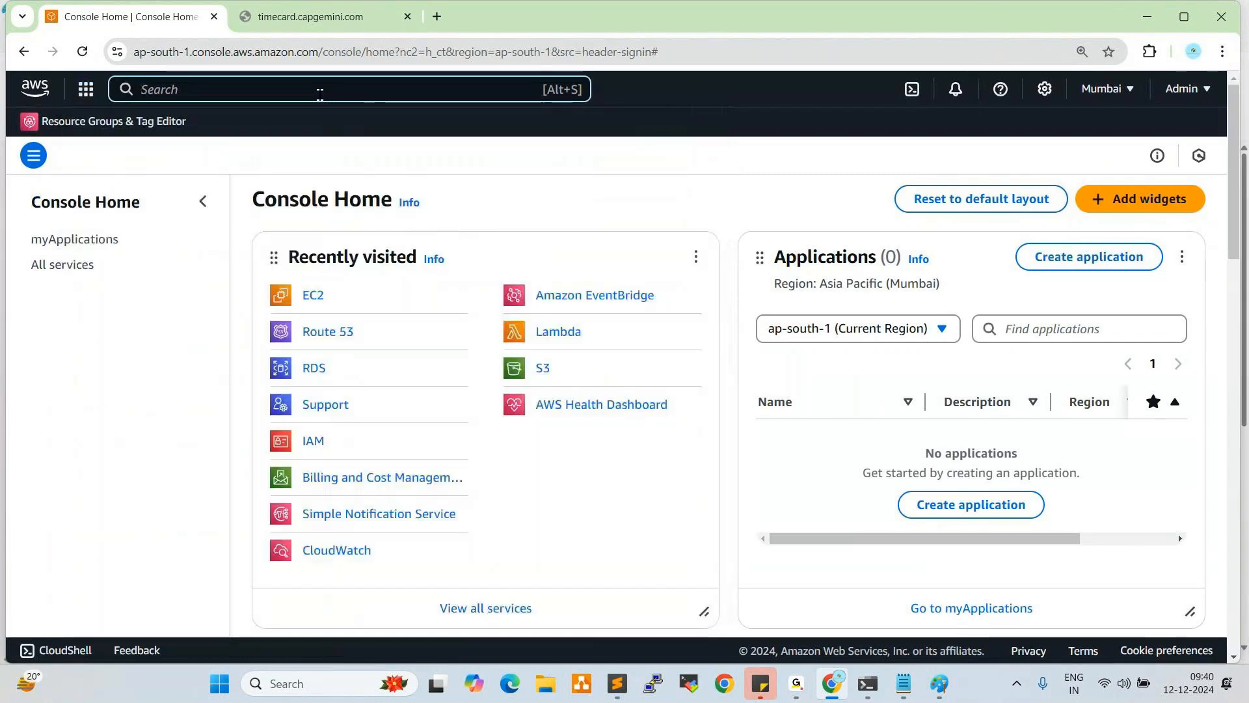
pyautogui.write('r')
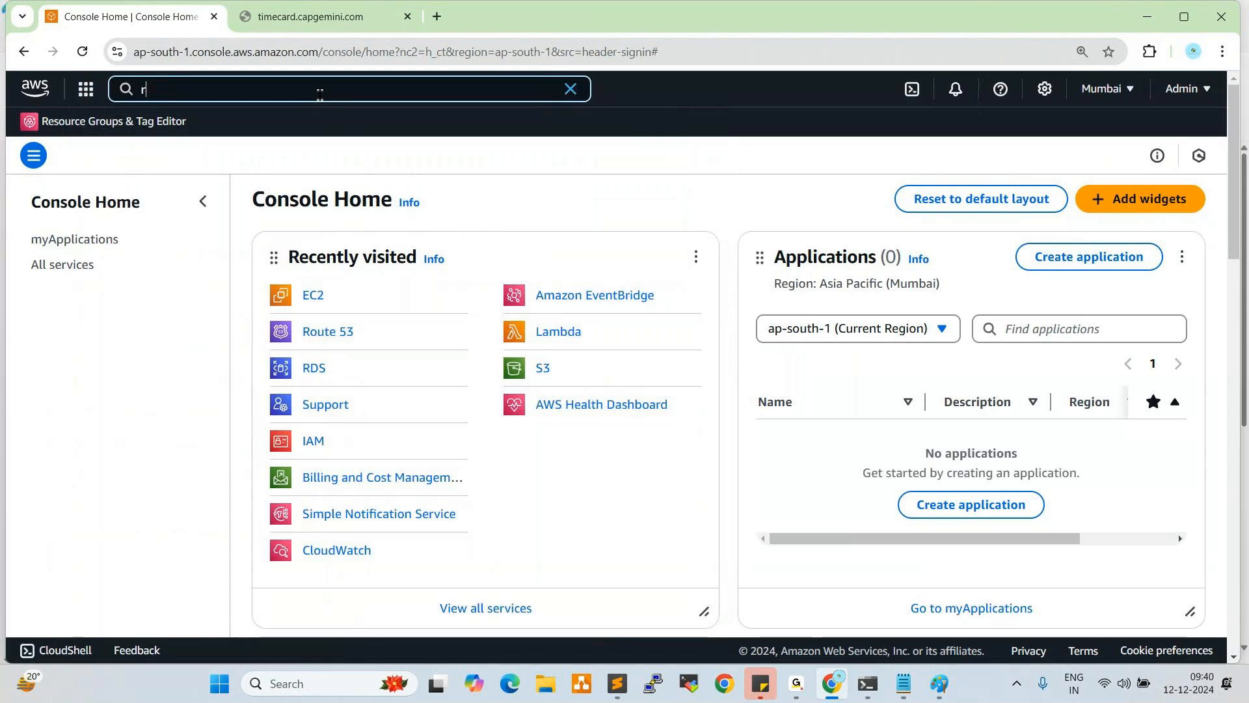
pyautogui.write('d')
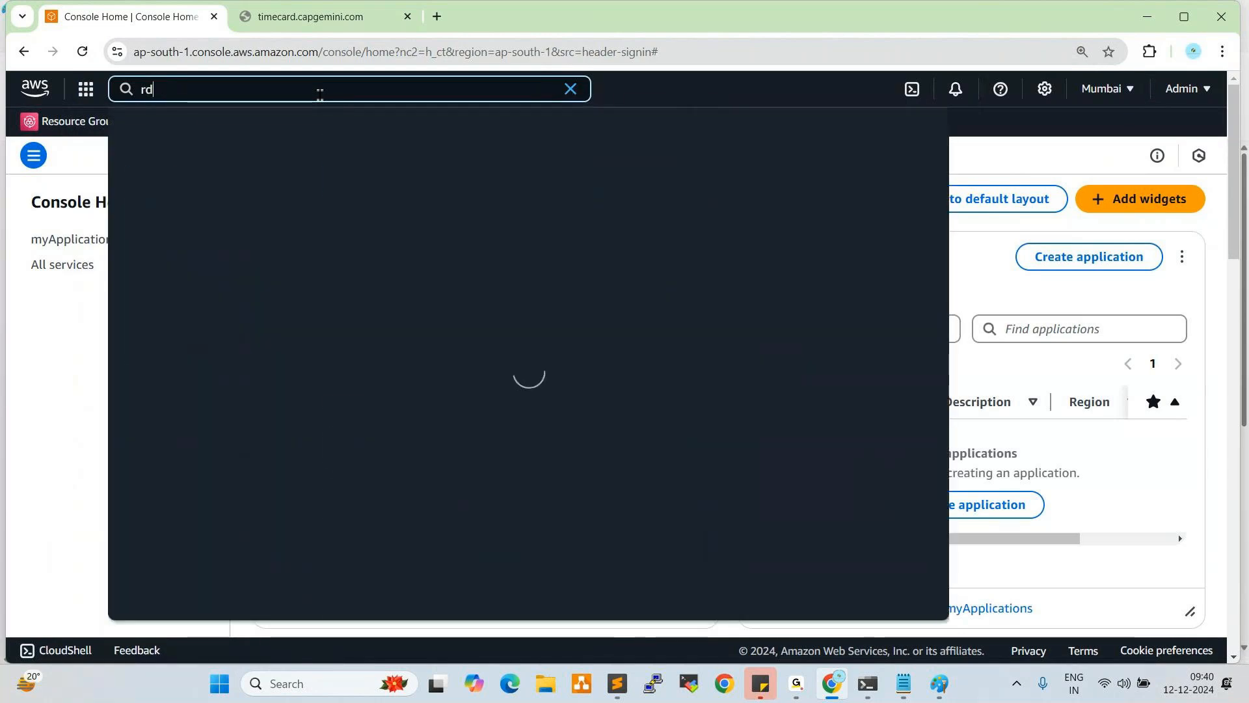
pyautogui.write('s')
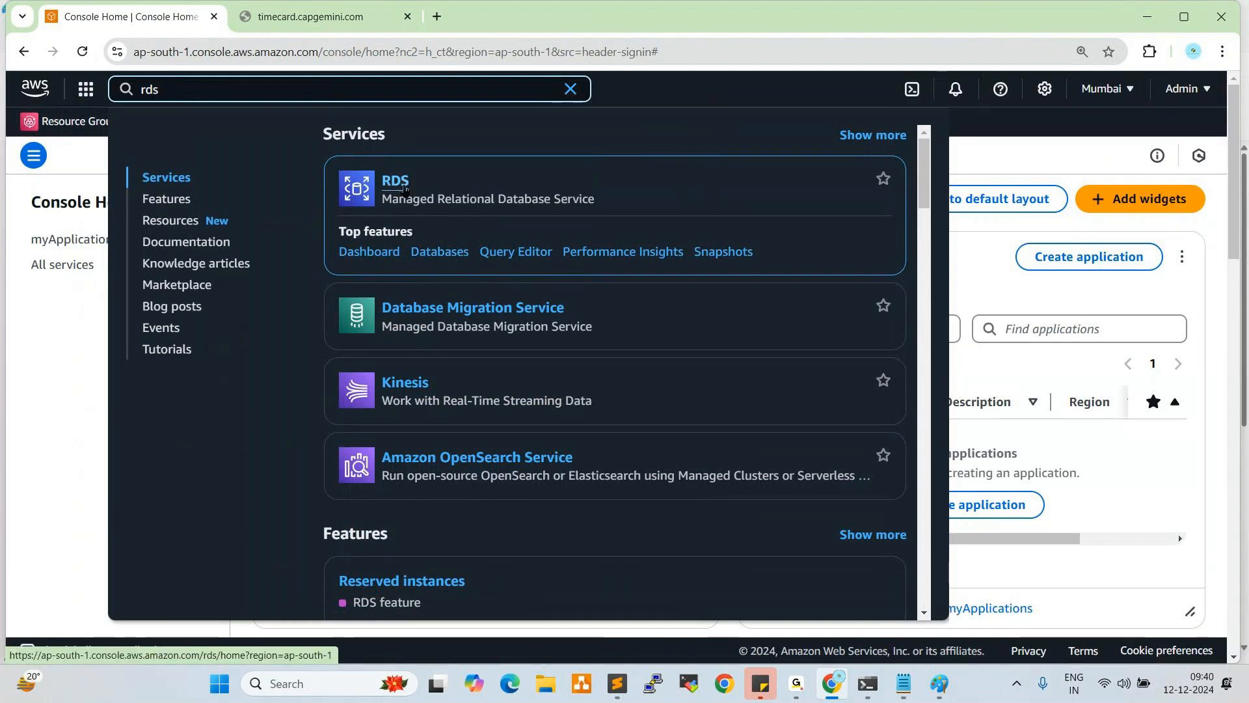
pyautogui.click(404, 190)
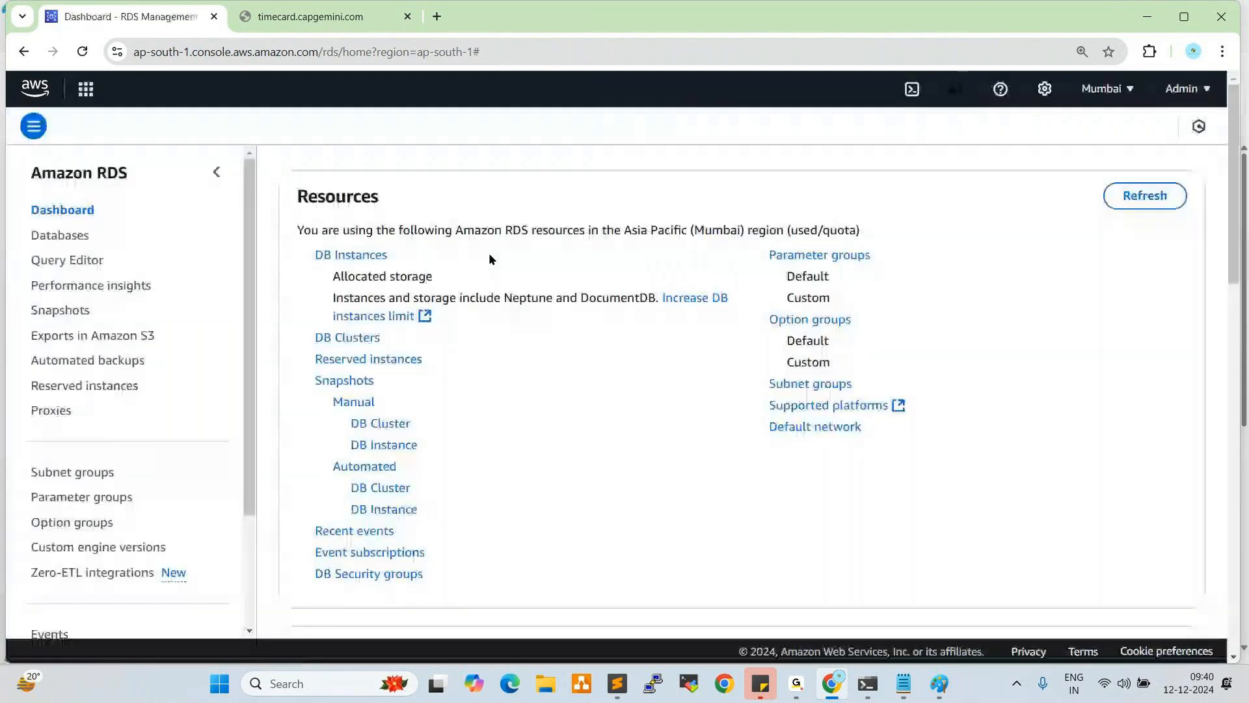
pyautogui.click(70, 272)
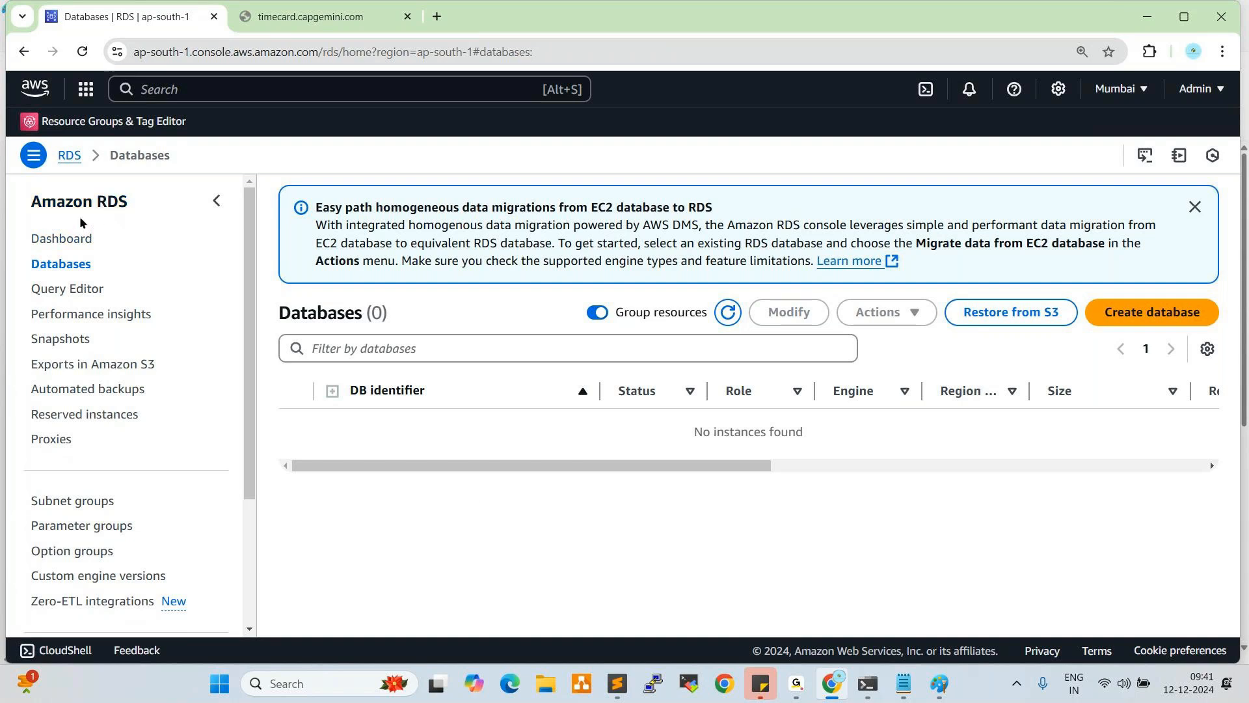
# - Start creating an RDS database and examine the available creation methods, engine types and engine version settings
pyautogui.click(1145, 313)
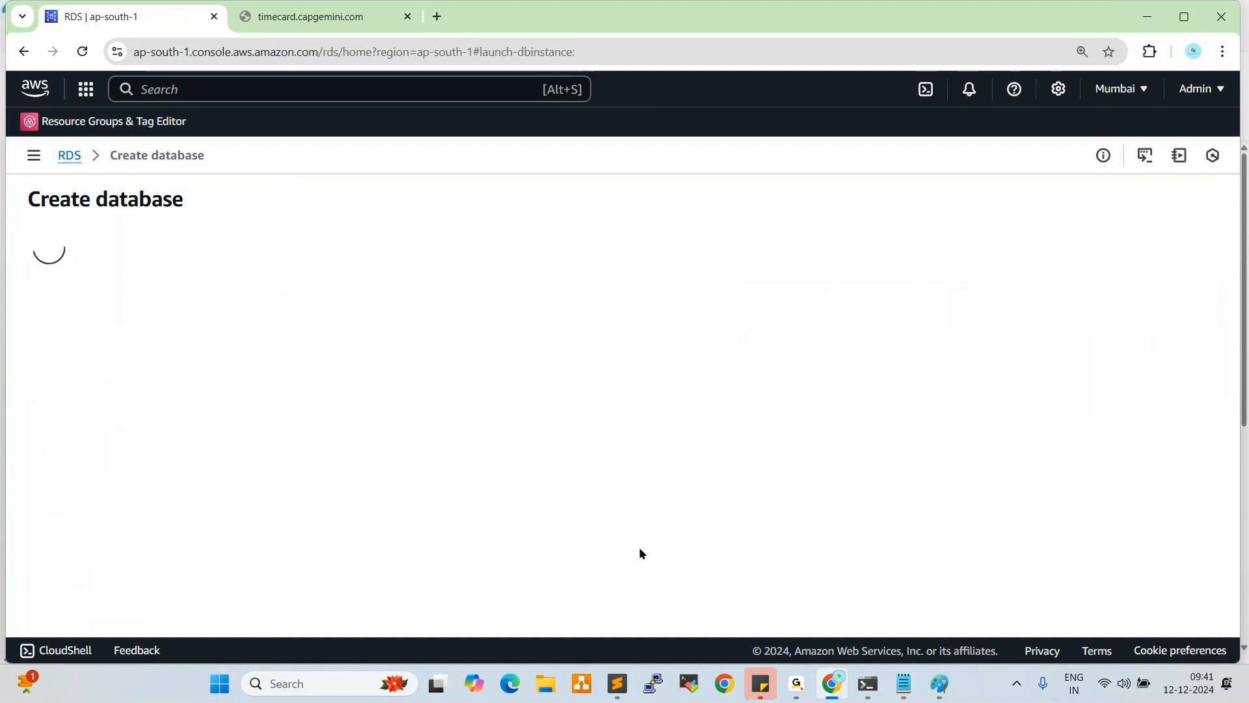
pyautogui.scroll(-3, 681, 494)
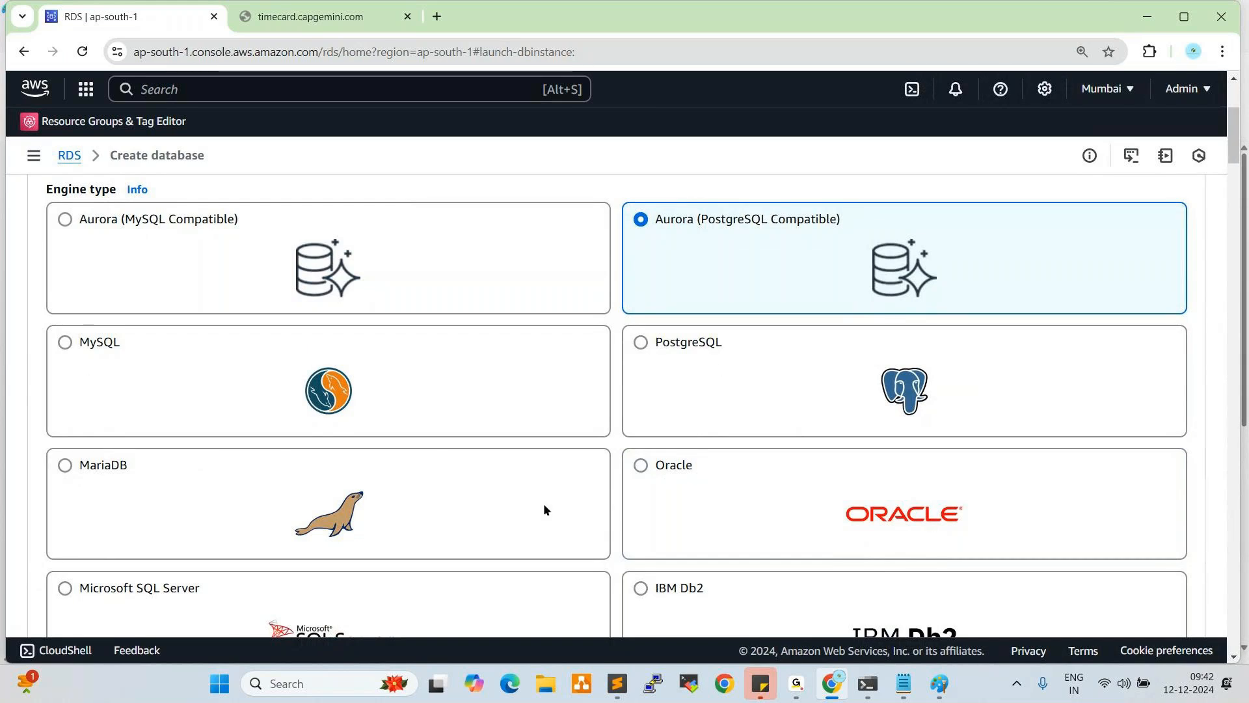
pyautogui.scroll(-3, 280, 520)
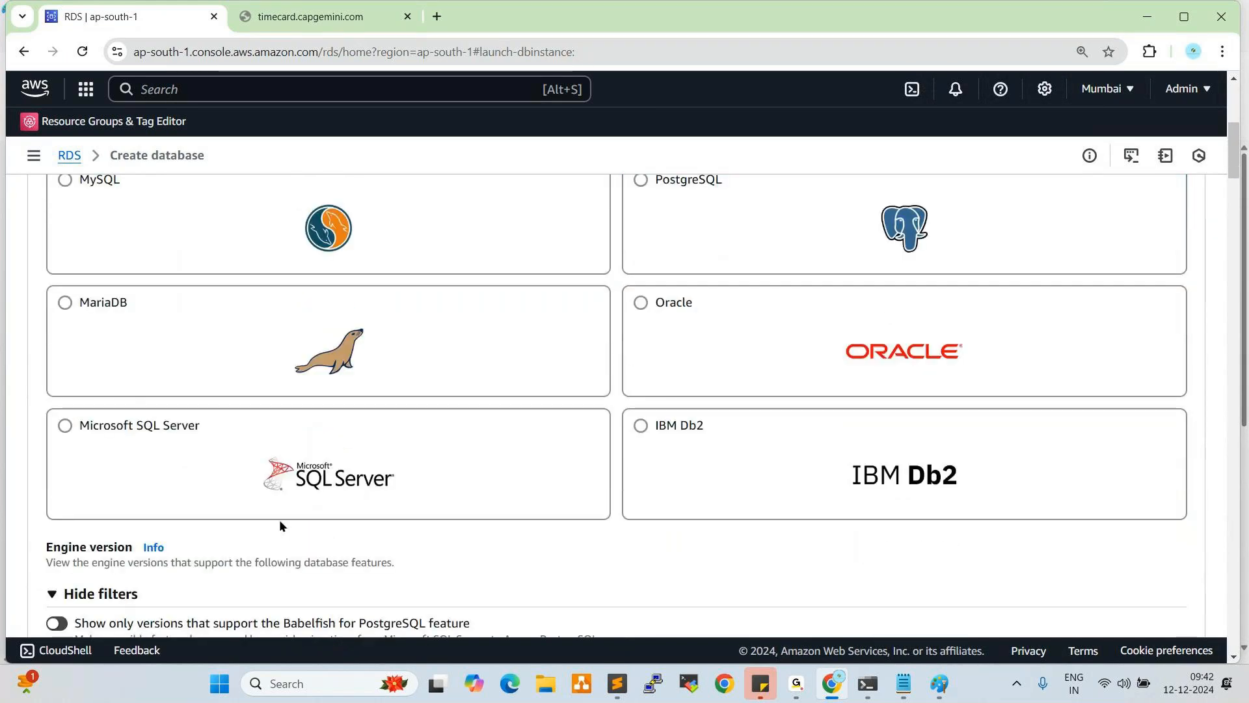
pyautogui.scroll(4, 279, 519)
pyautogui.scroll(2, 223, 522)
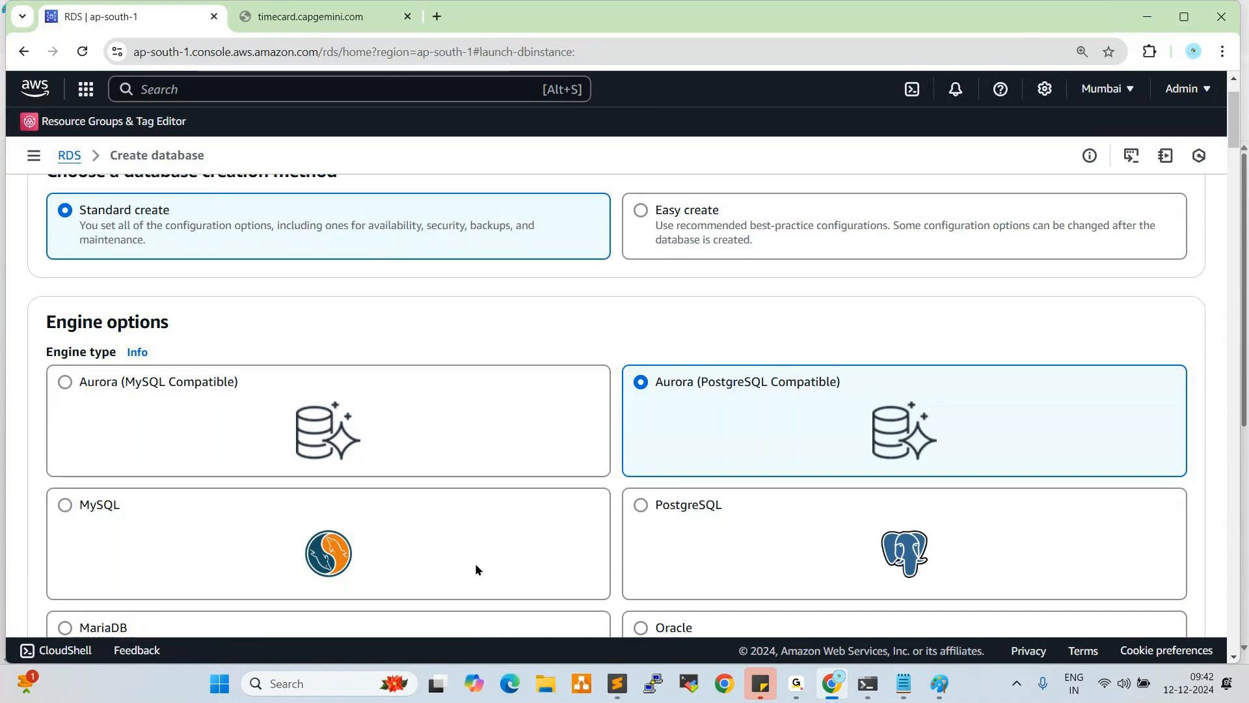
pyautogui.scroll(2, 475, 569)
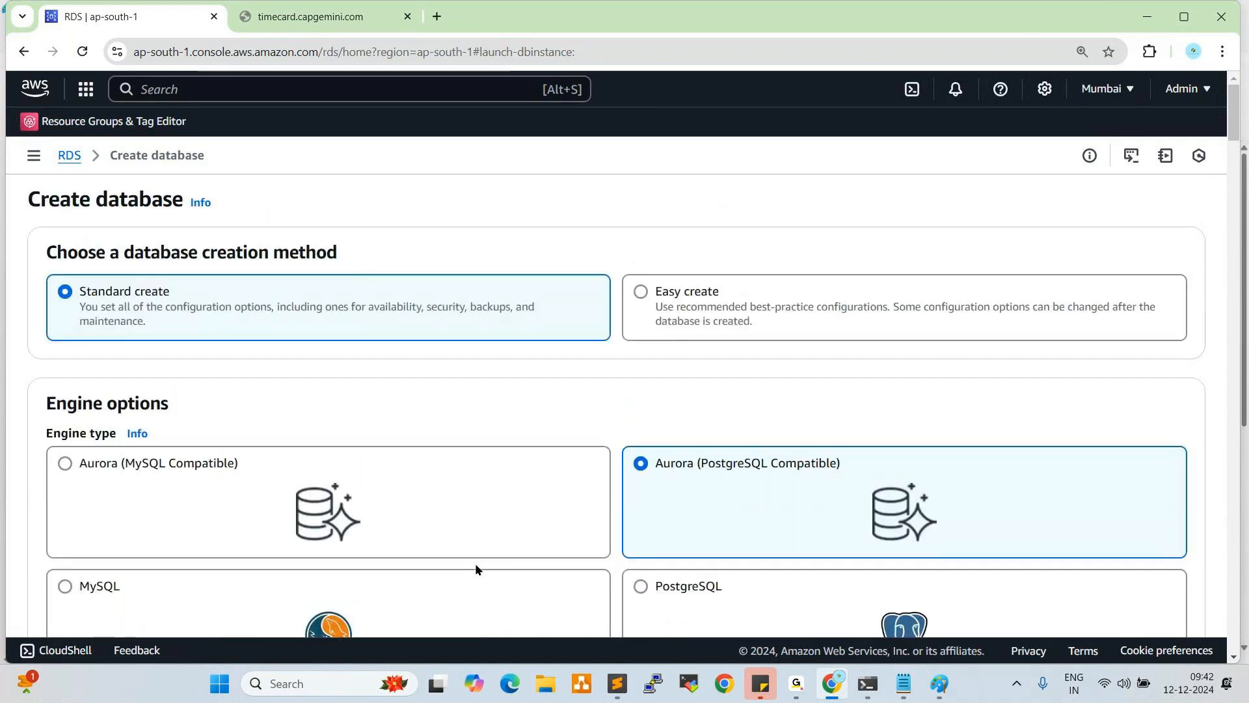
pyautogui.scroll(-8, 476, 570)
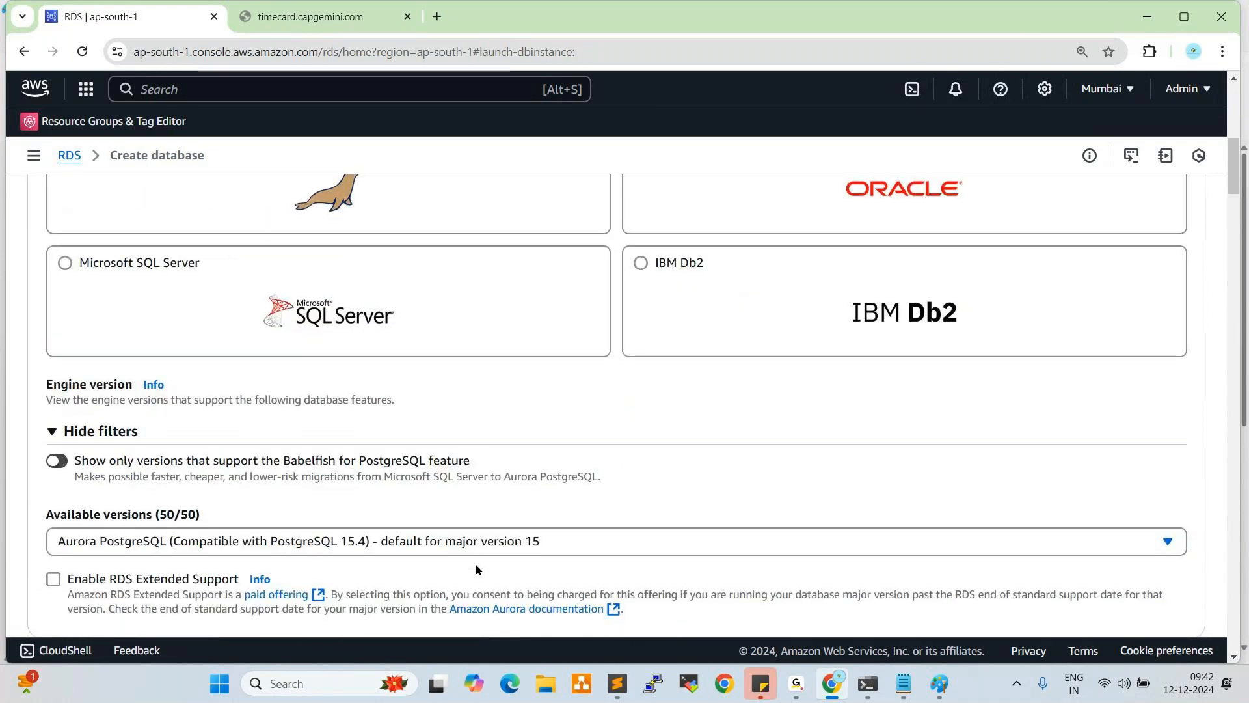
pyautogui.scroll(10, 476, 570)
# - Search the console for "route 53", open the Route 53 service and go to its Registered domains list
pyautogui.click(224, 88)
pyautogui.write('route 53')
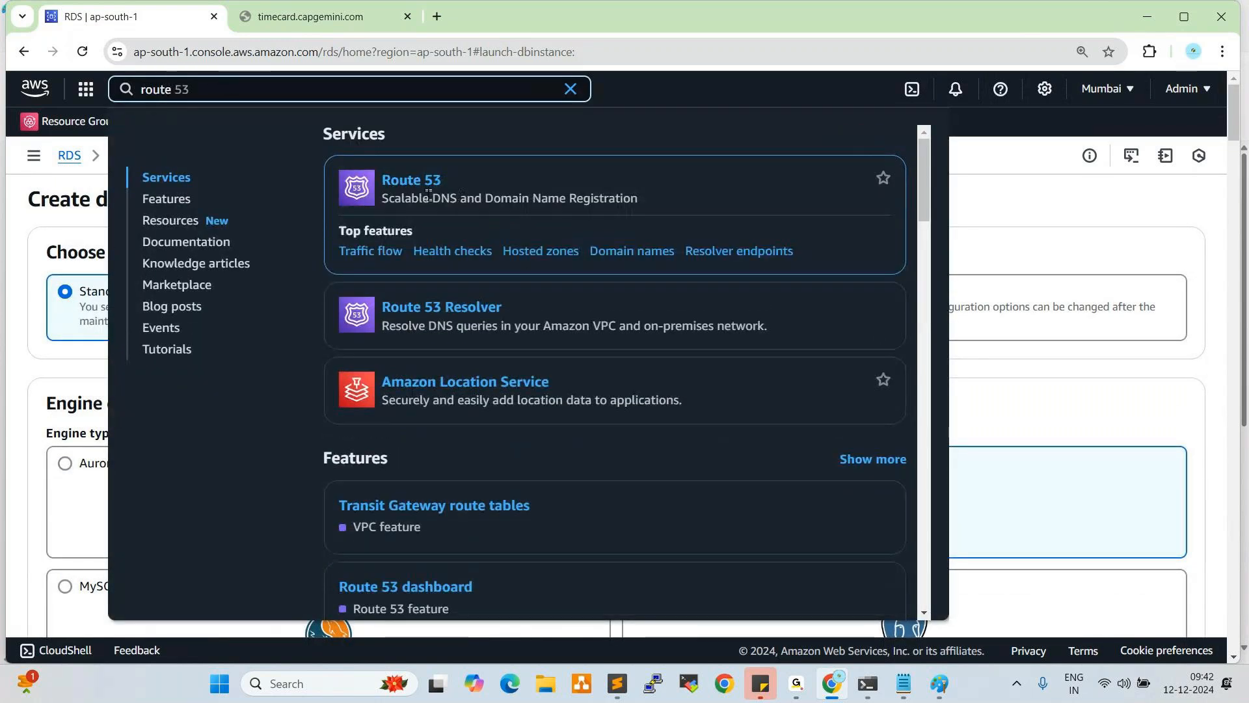
pyautogui.click(424, 182)
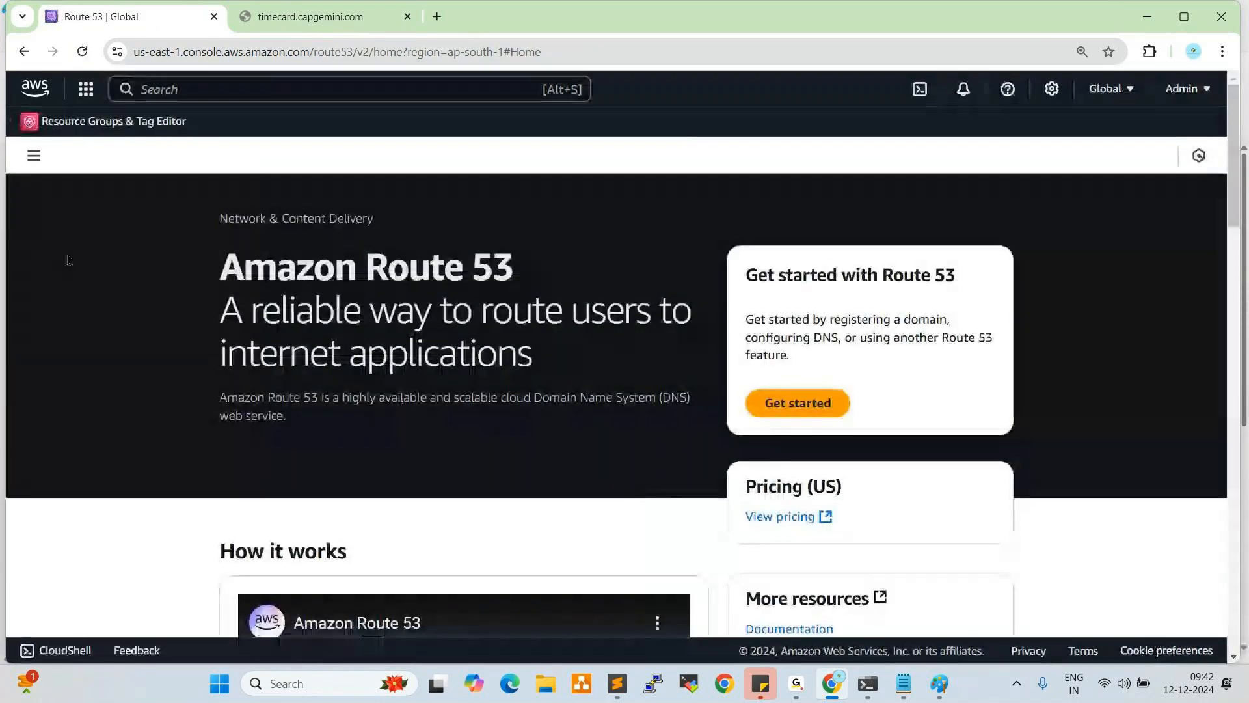
pyautogui.click(33, 162)
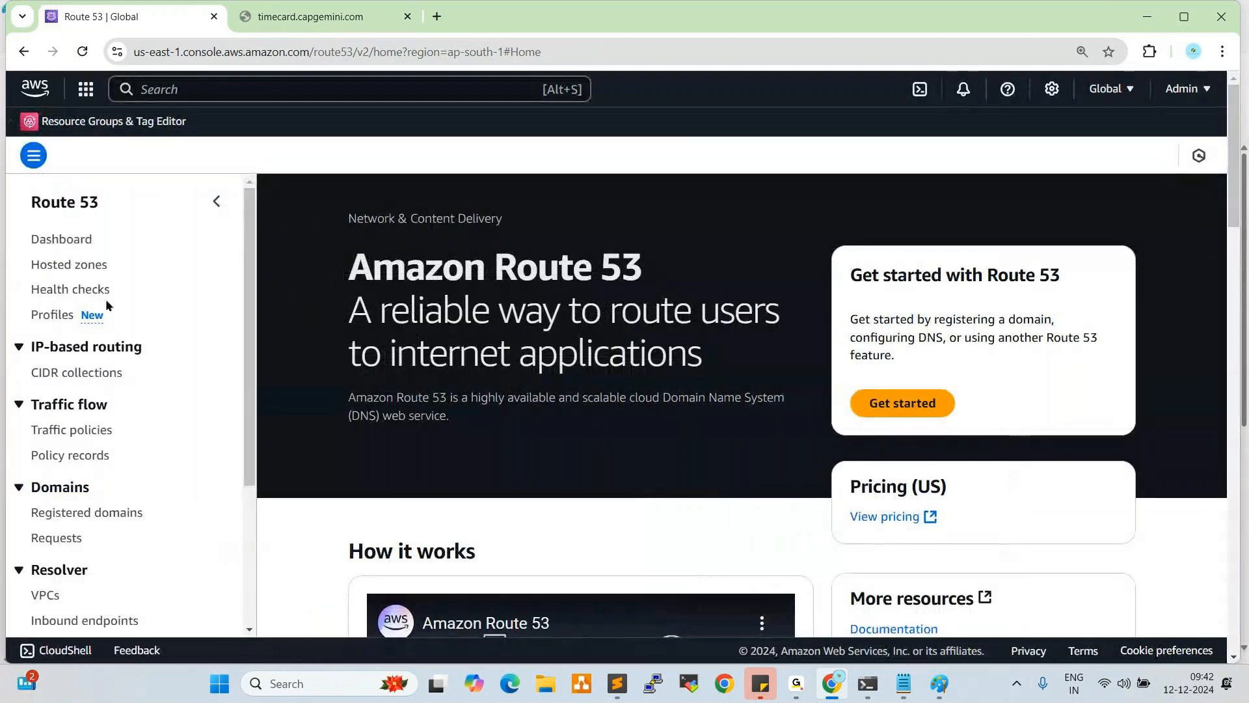
pyautogui.click(100, 516)
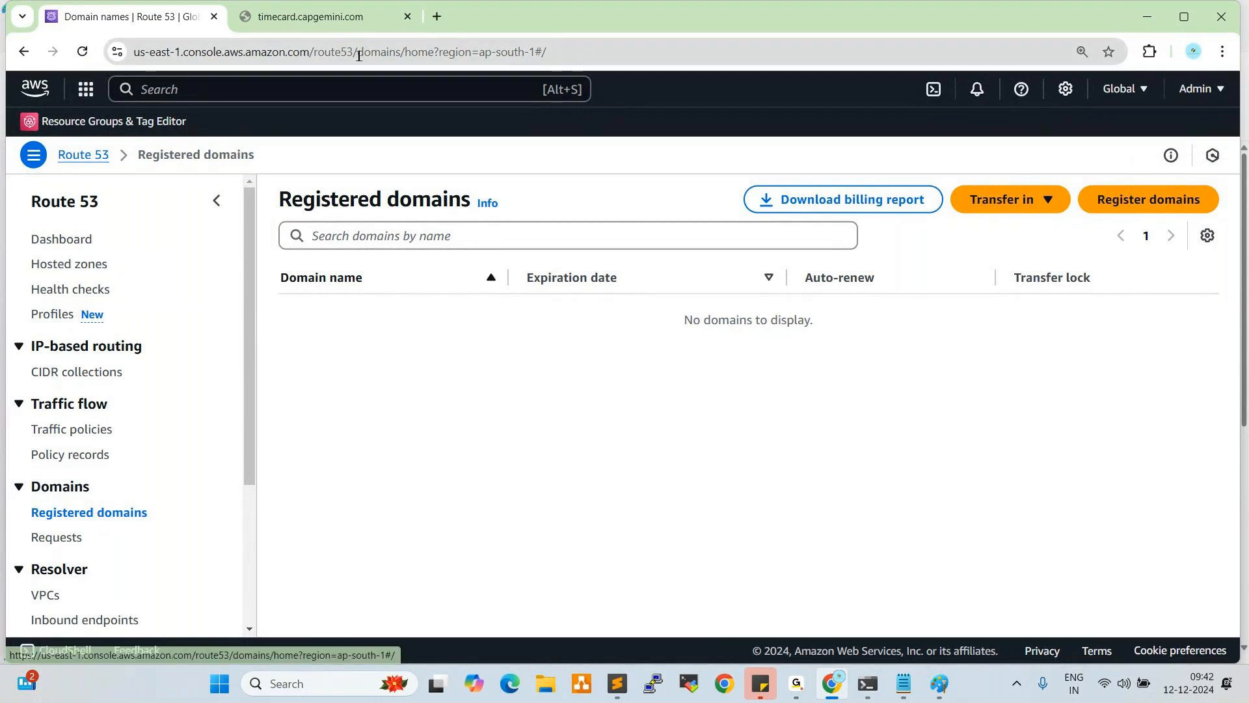
# - Open the harshatrainings.com website in a new browser tab as an example of a registered domain
pyautogui.click(437, 16)
pyautogui.write('harshatrainings.com')
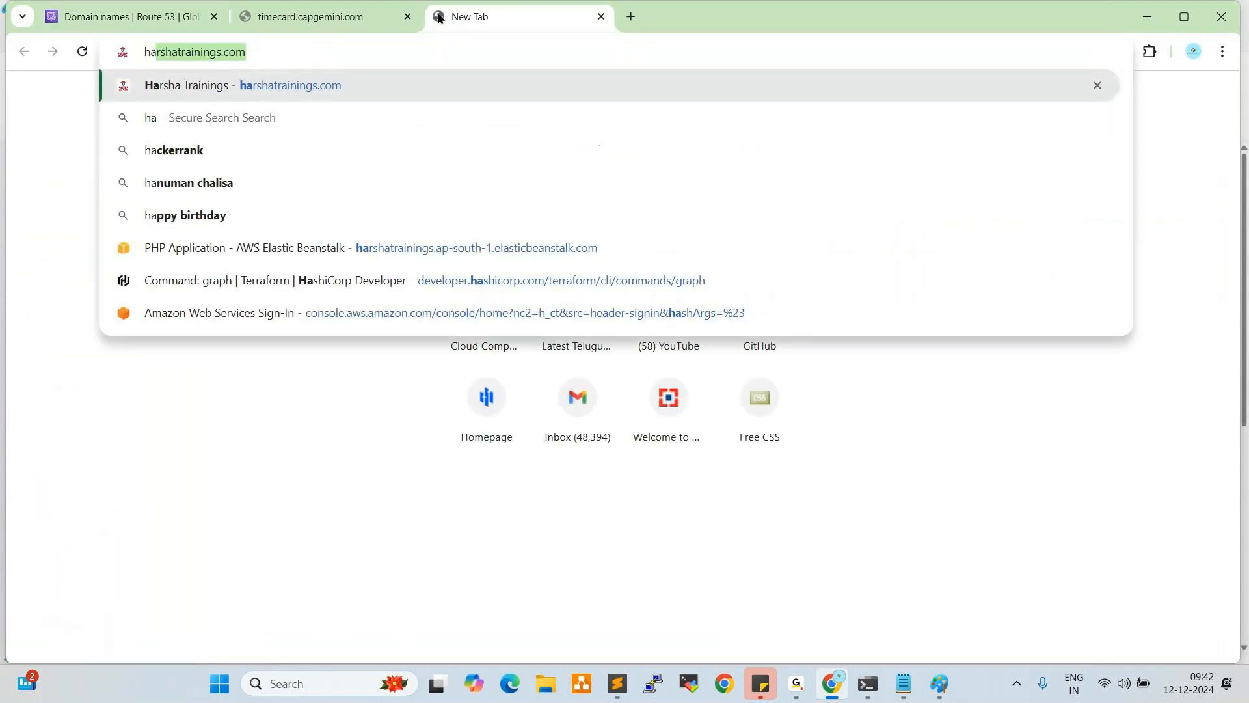
pyautogui.press('Return')
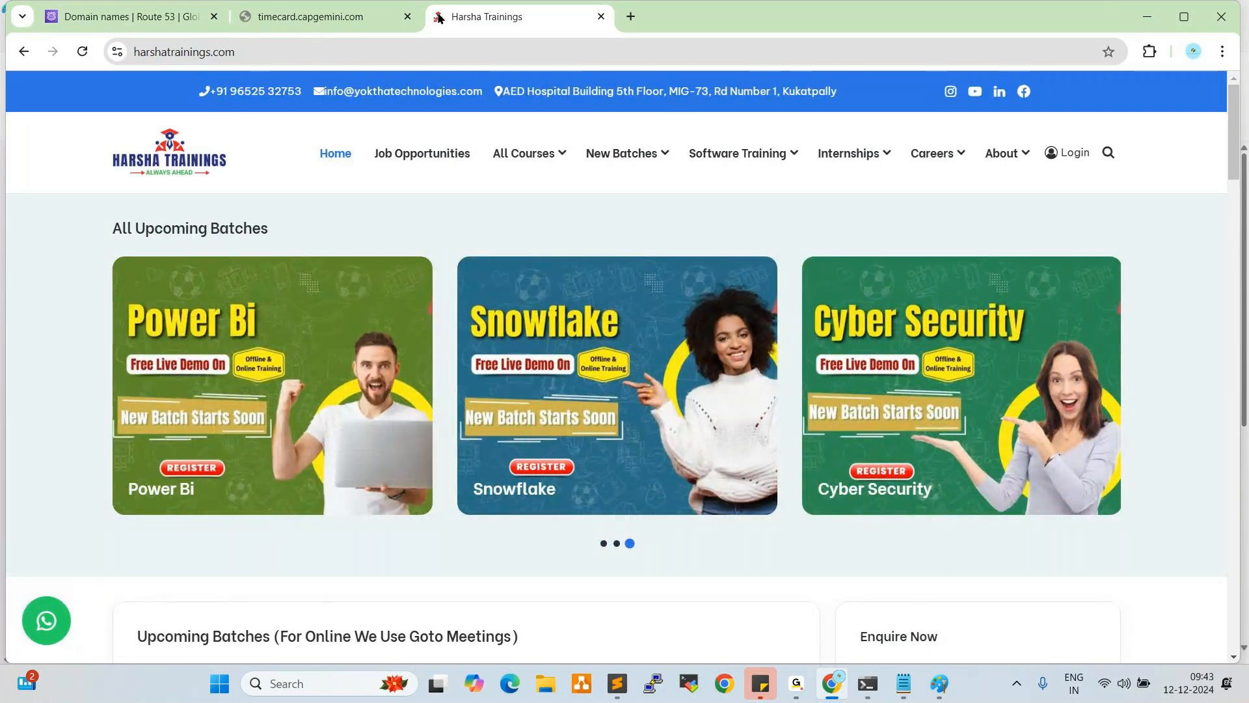
# - Search the web for "godaddy" in a new browser tab and look through the domain registrar results
pyautogui.click(634, 17)
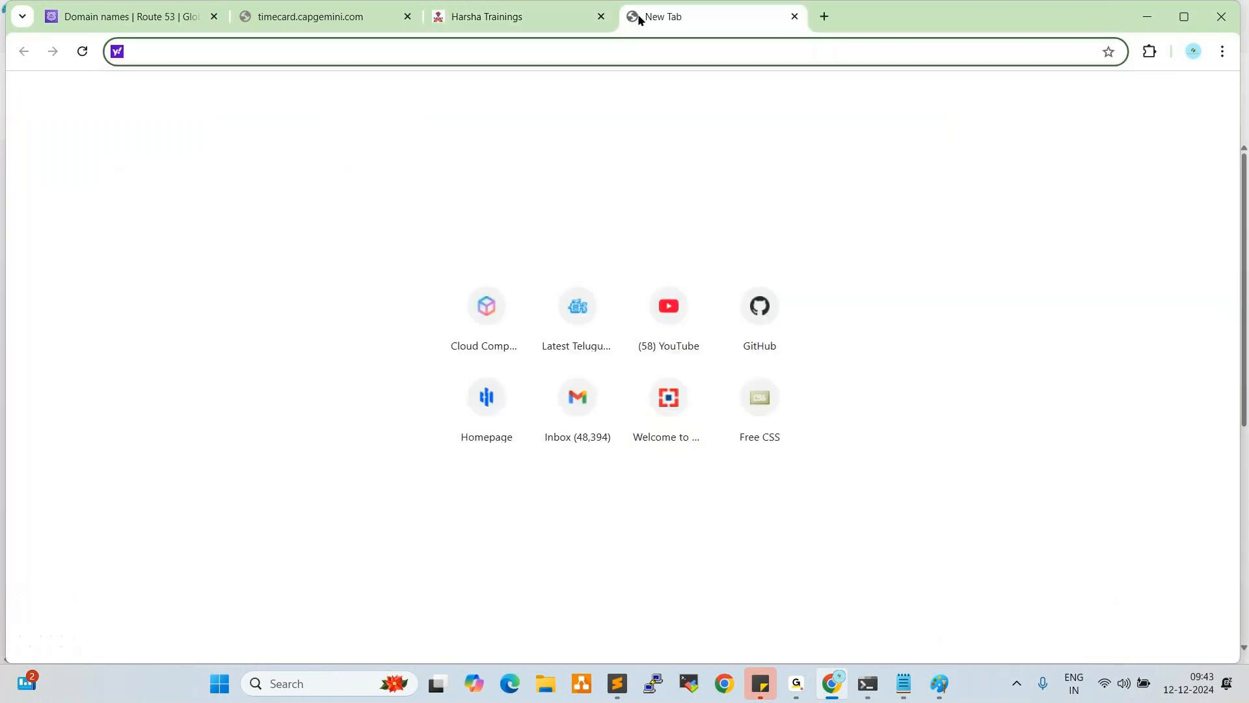
pyautogui.write('goda')
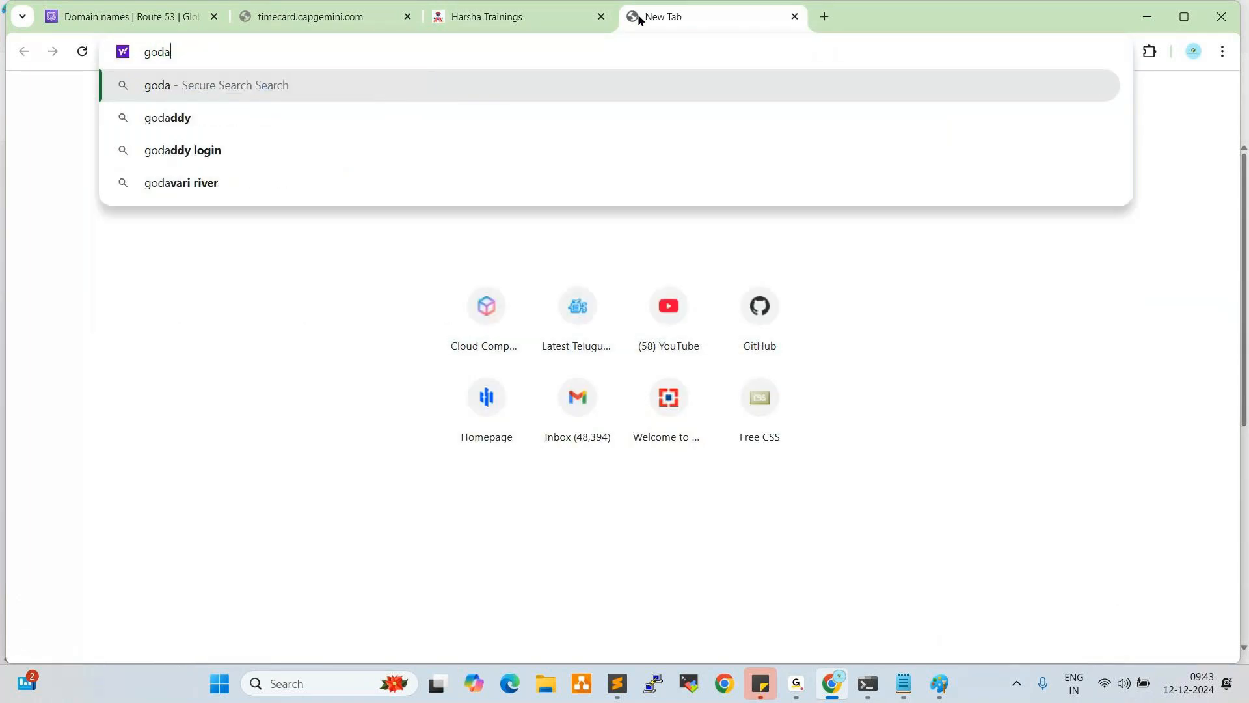
pyautogui.click(262, 117)
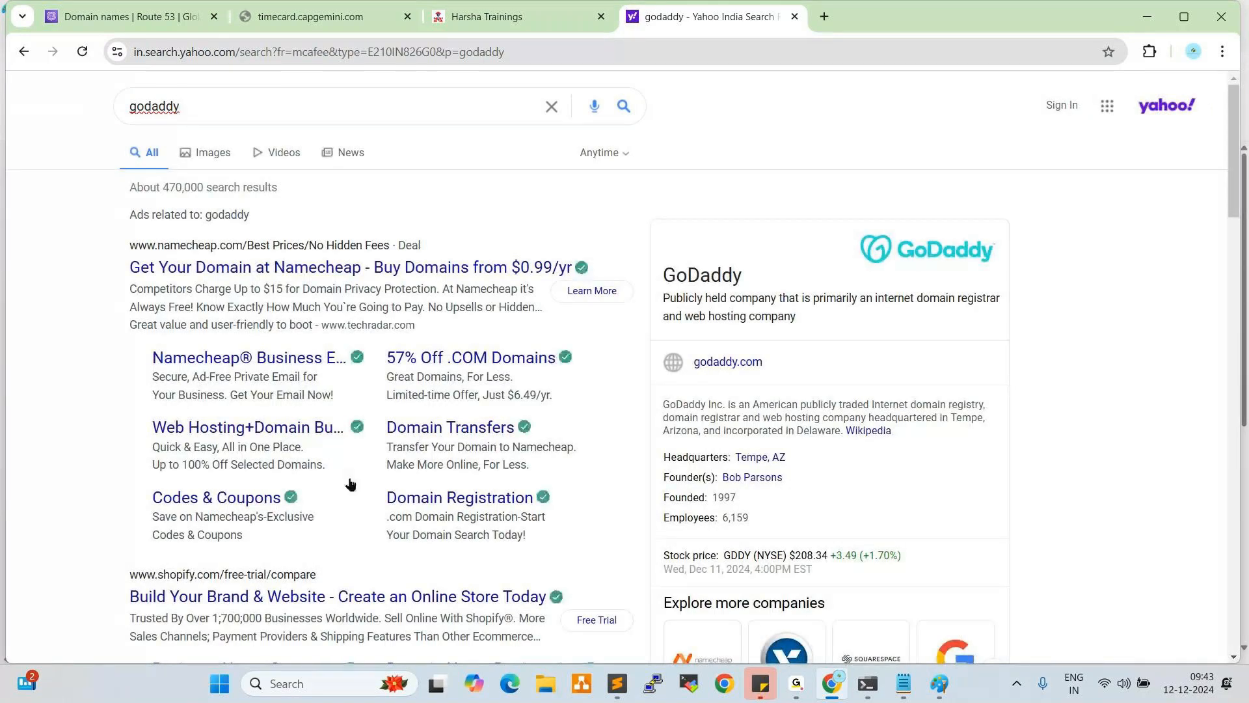
pyautogui.scroll(-6, 358, 497)
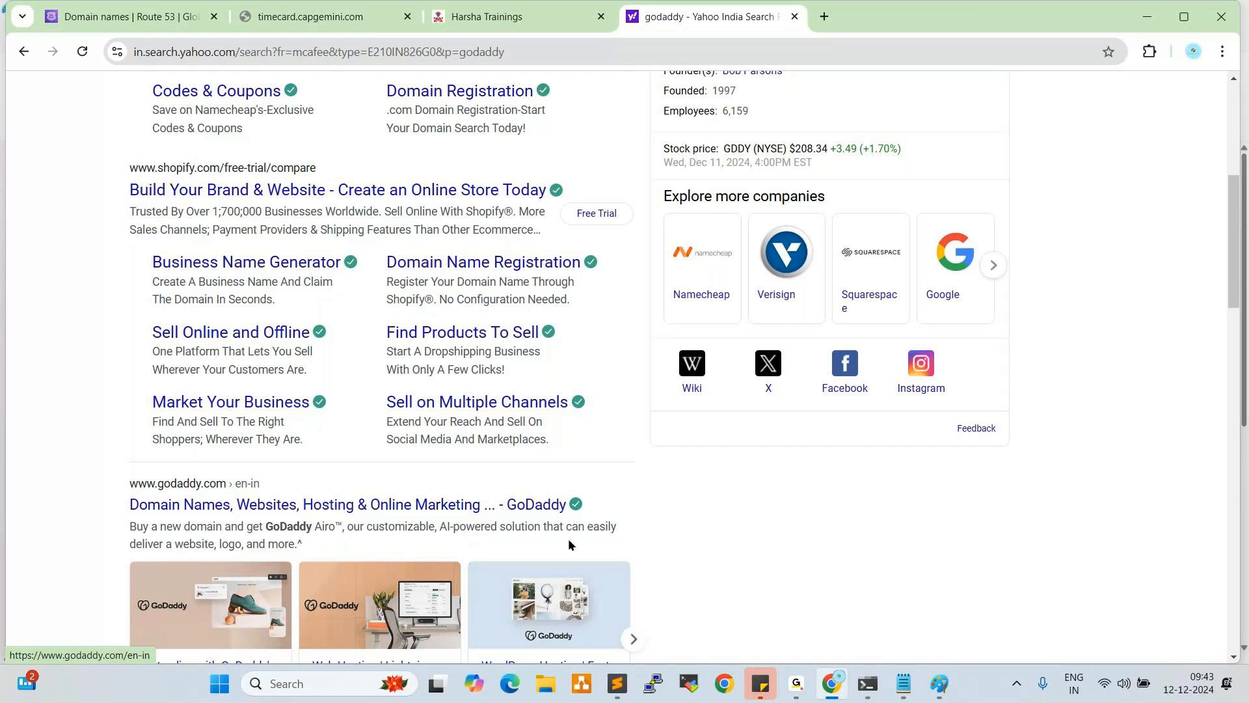
pyautogui.scroll(3, 864, 569)
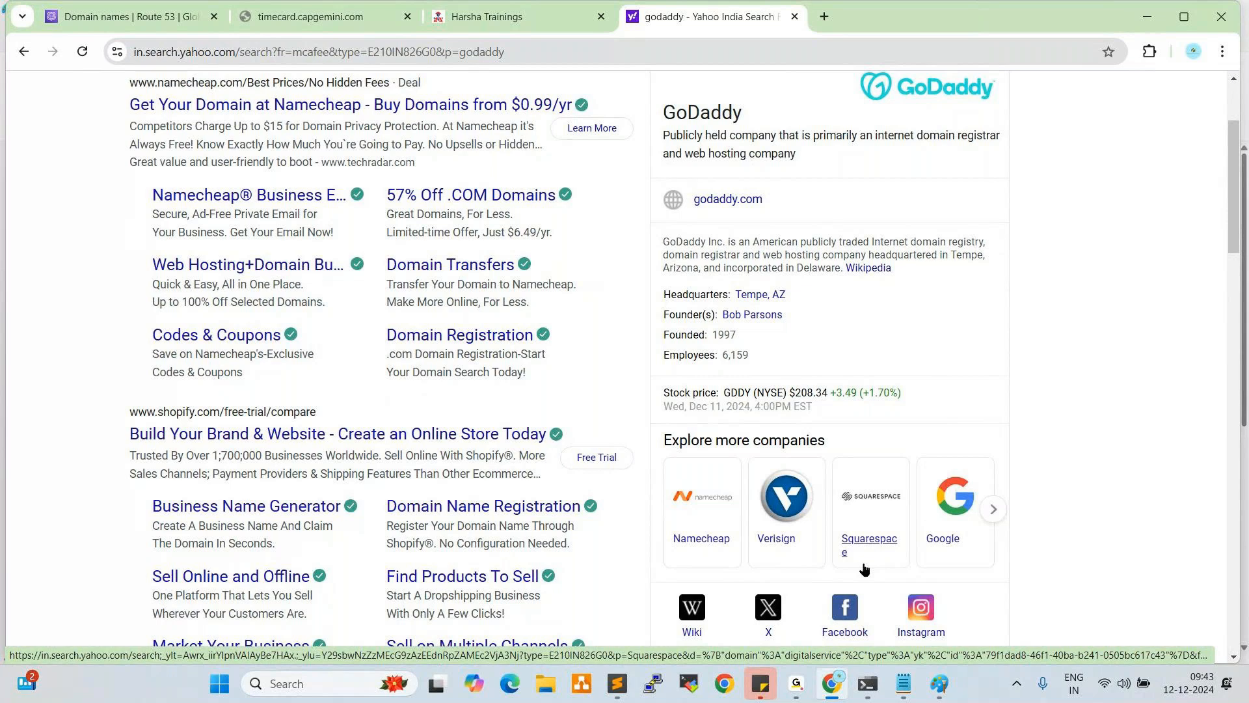
# - Return to the Route 53 Registered domains page and close the open Command Prompt and Windows PowerShell windows
pyautogui.click(127, 16)
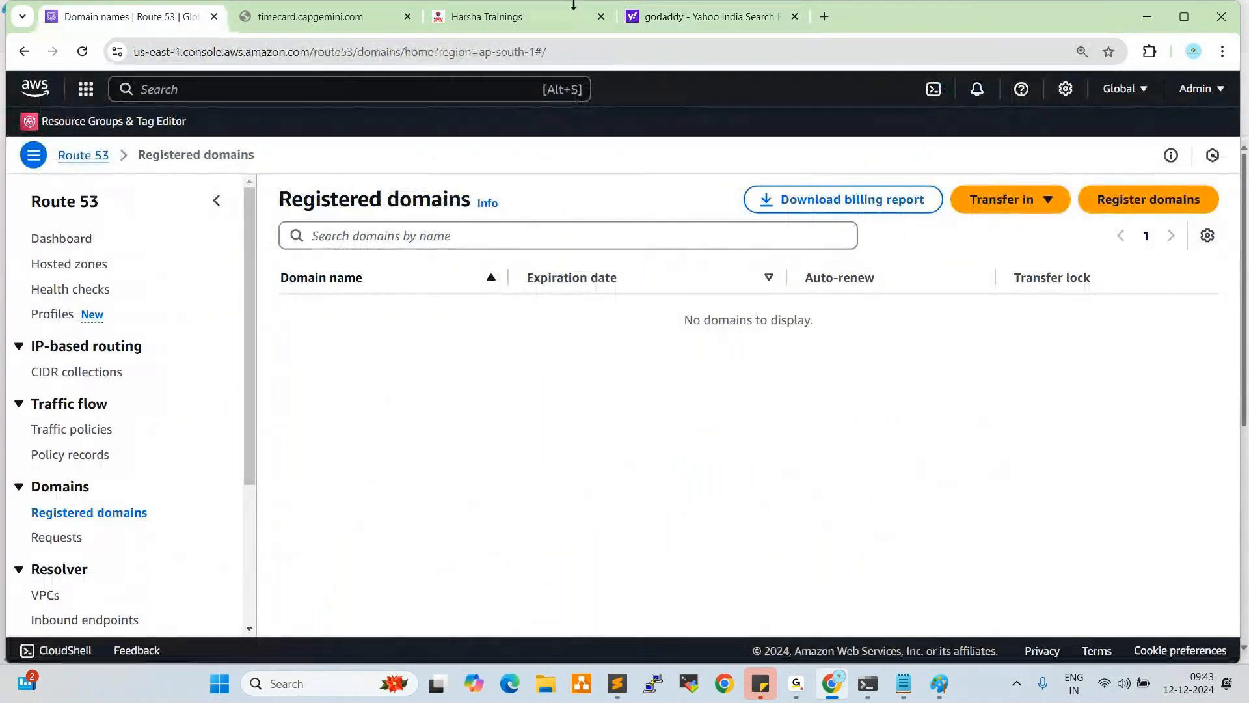
pyautogui.moveTo(870, 683)
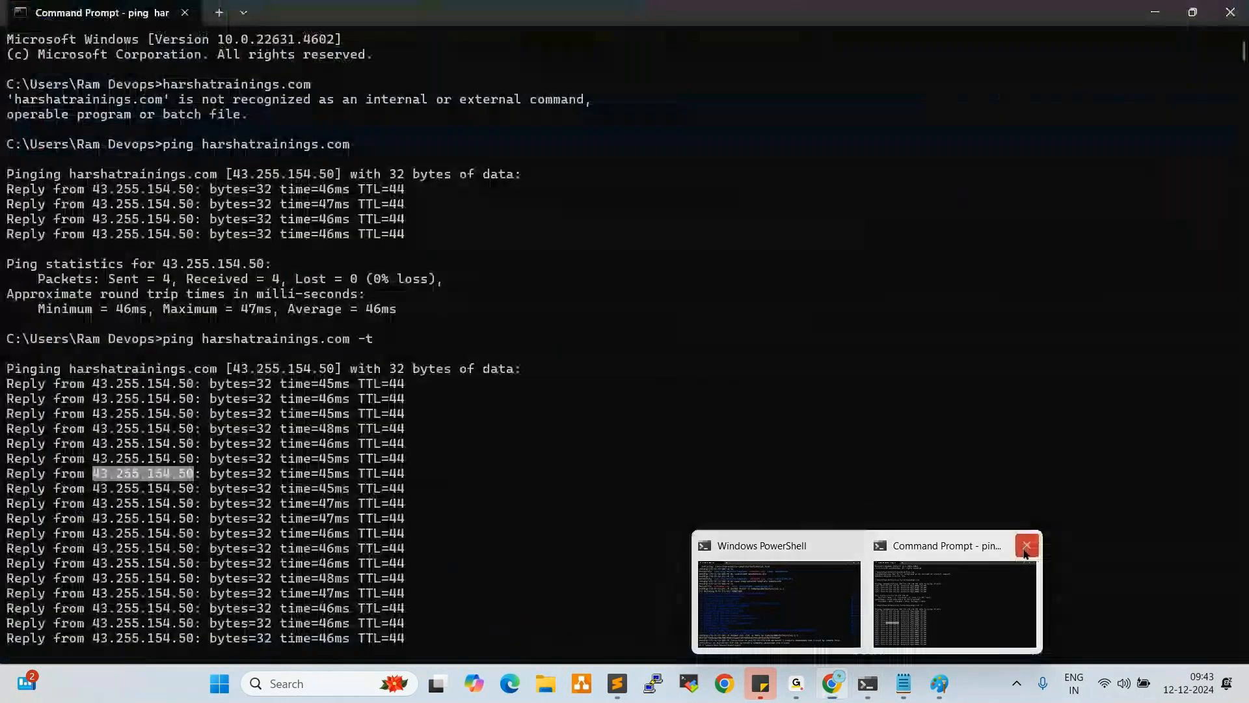
pyautogui.click(1025, 552)
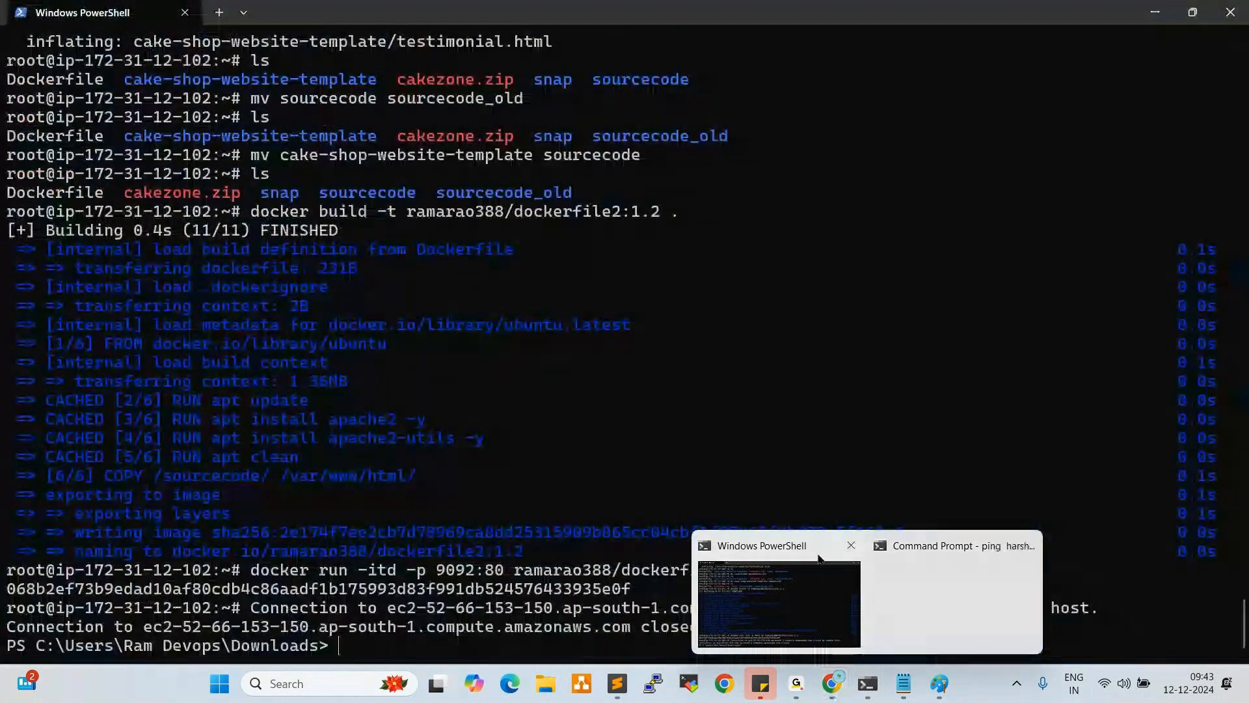
pyautogui.click(849, 546)
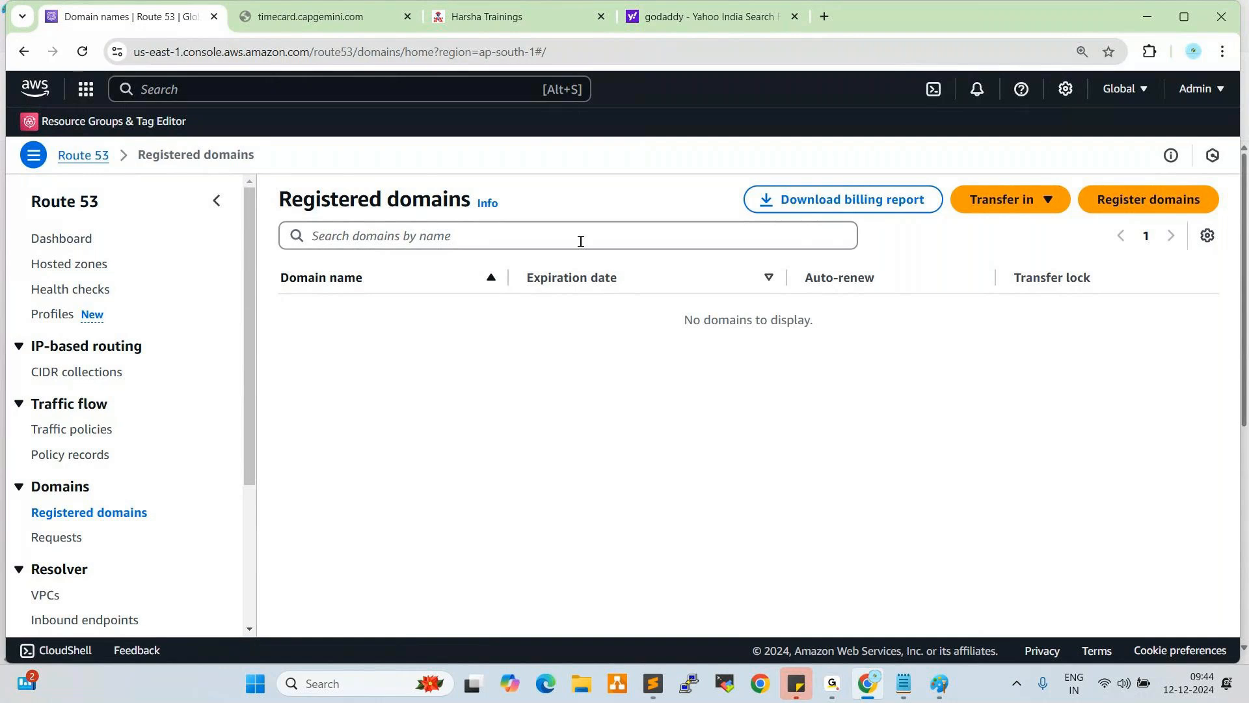
# - Close the godaddy search, Harsha Trainings and timecard.capgemini.com browser tabs, keeping only the AWS console tab
pyautogui.click(795, 16)
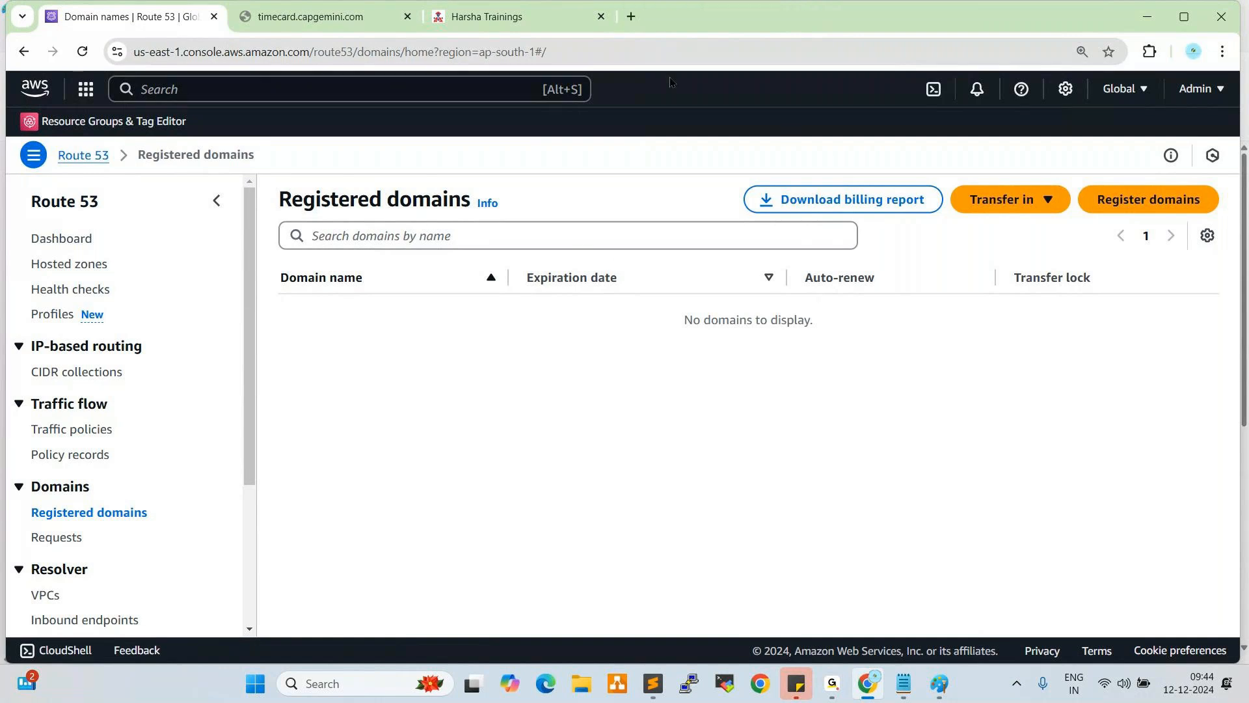
pyautogui.click(600, 16)
pyautogui.click(408, 16)
# - Search the console for "secur", open the EC2 Security groups feature and highlight the heading of its list
pyautogui.click(262, 90)
pyautogui.write('secut')
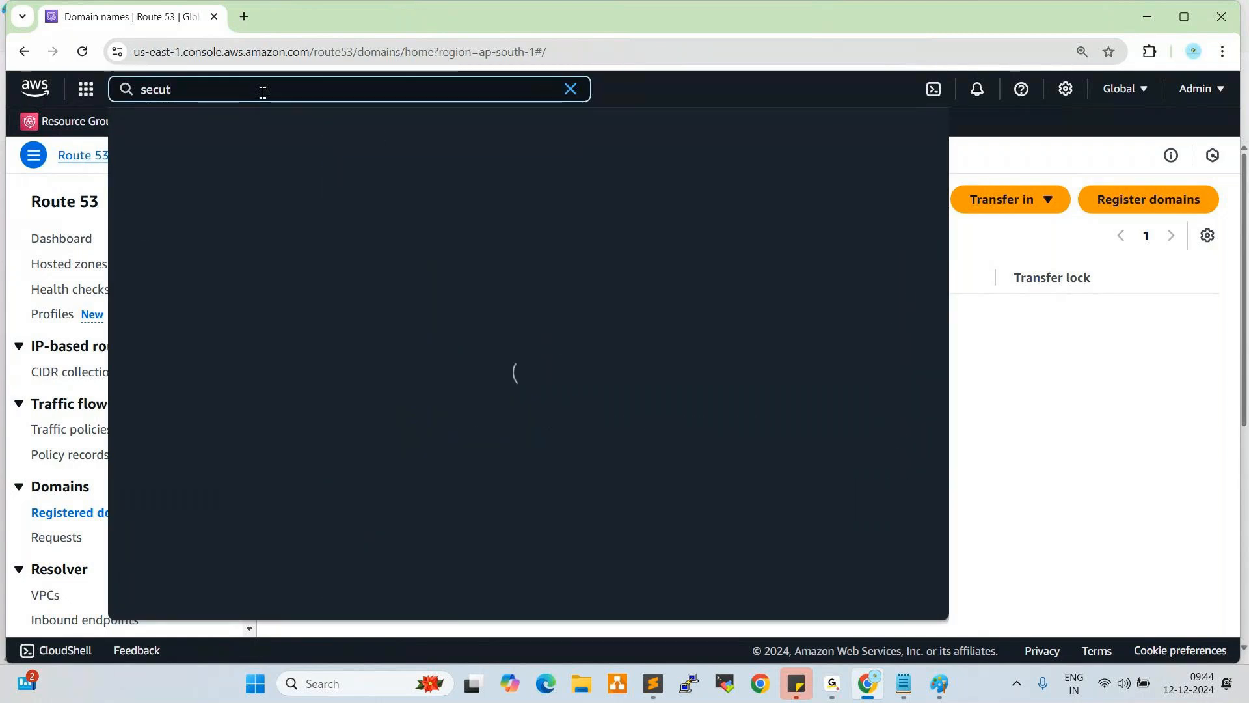
pyautogui.press('BackSpace')
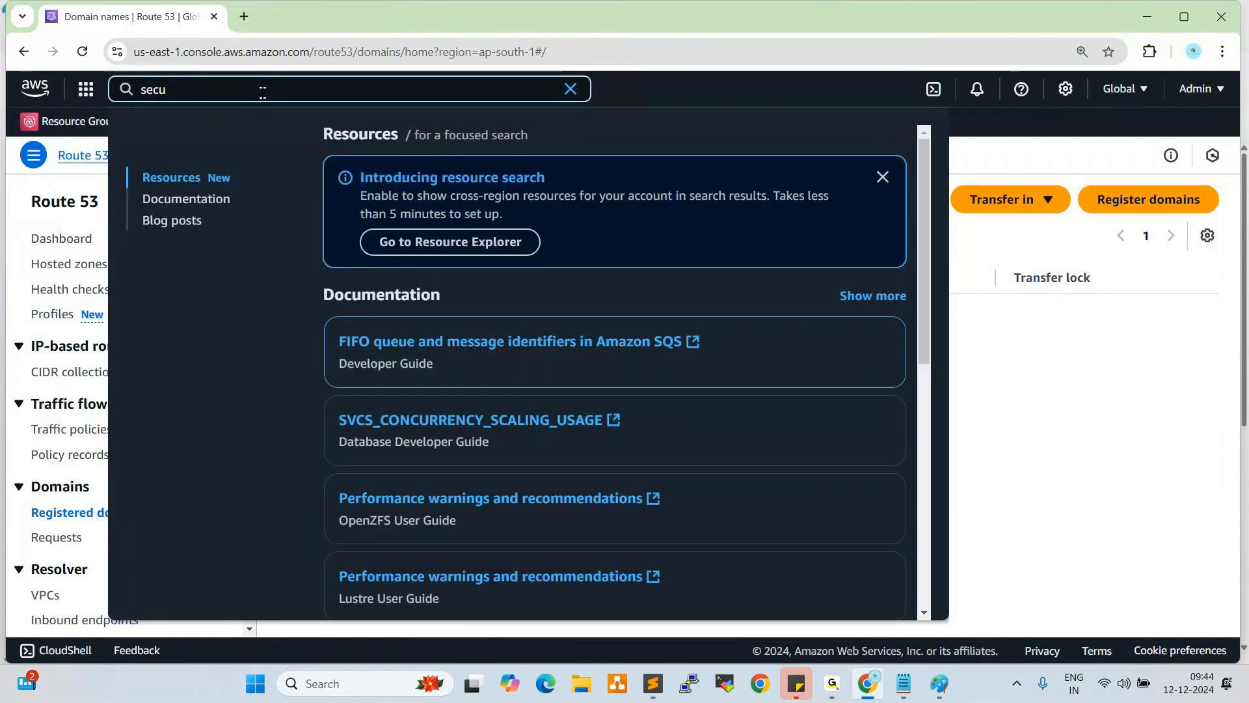
pyautogui.write('r')
pyautogui.scroll(-3, 336, 394)
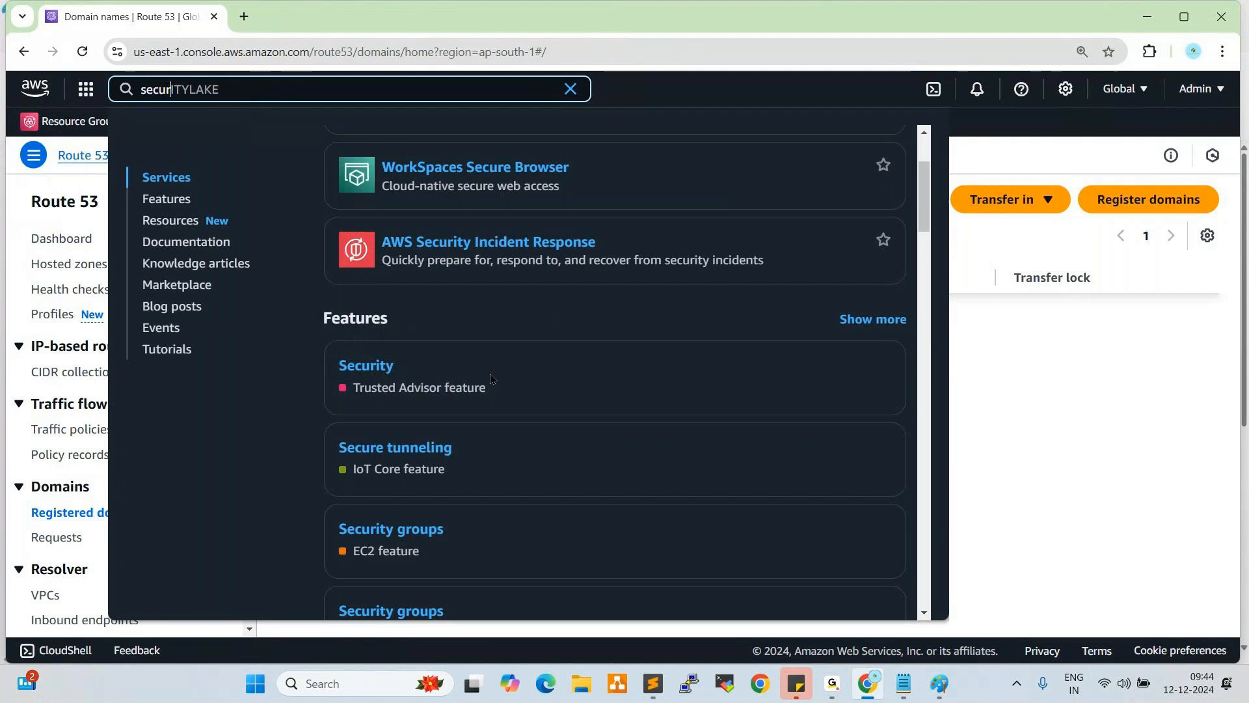
pyautogui.click(407, 532)
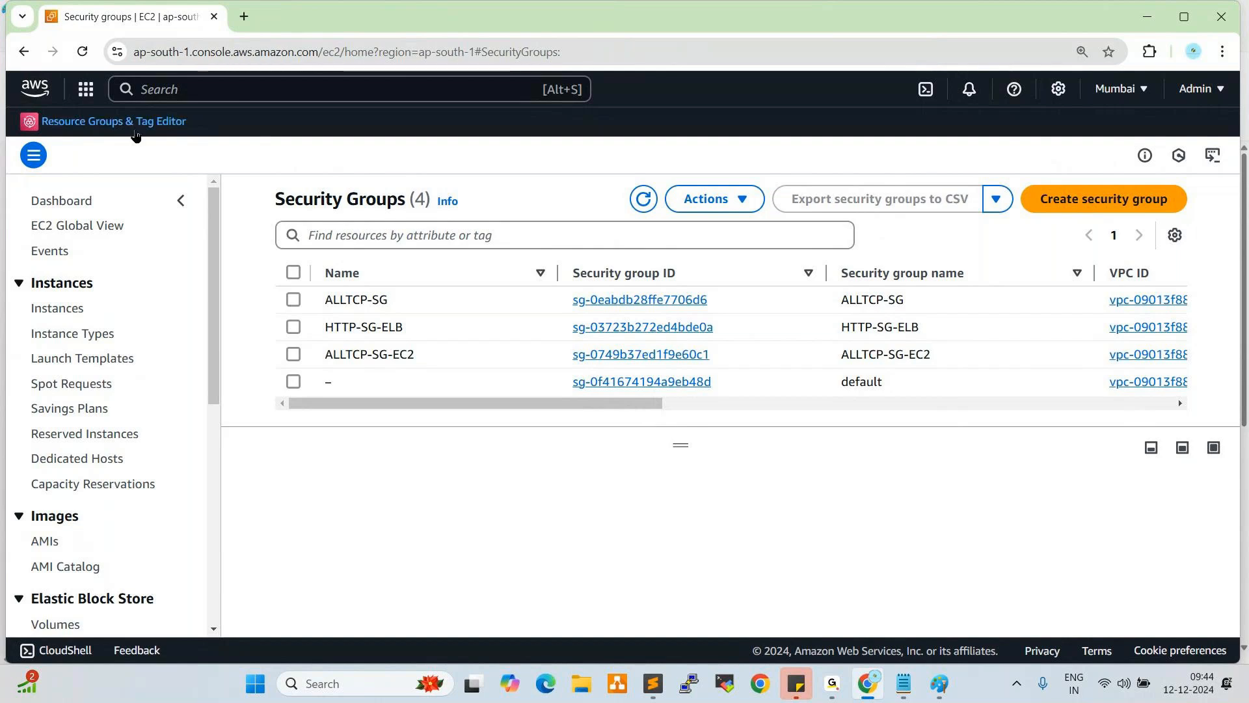
pyautogui.moveTo(281, 199); pyautogui.dragTo(397, 199)
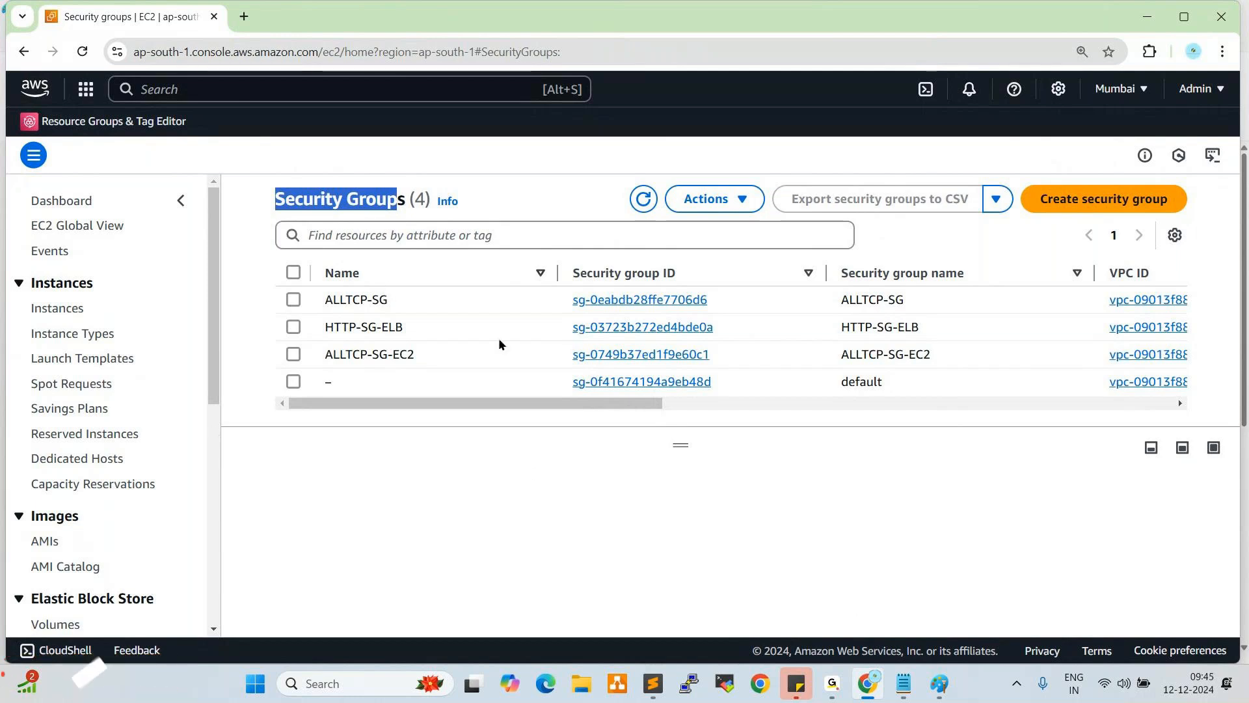
# - Search the console for "keypa" to find the EC2 Key pairs feature, and dismiss the results without opening it
pyautogui.click(301, 89)
pyautogui.write('keypa')
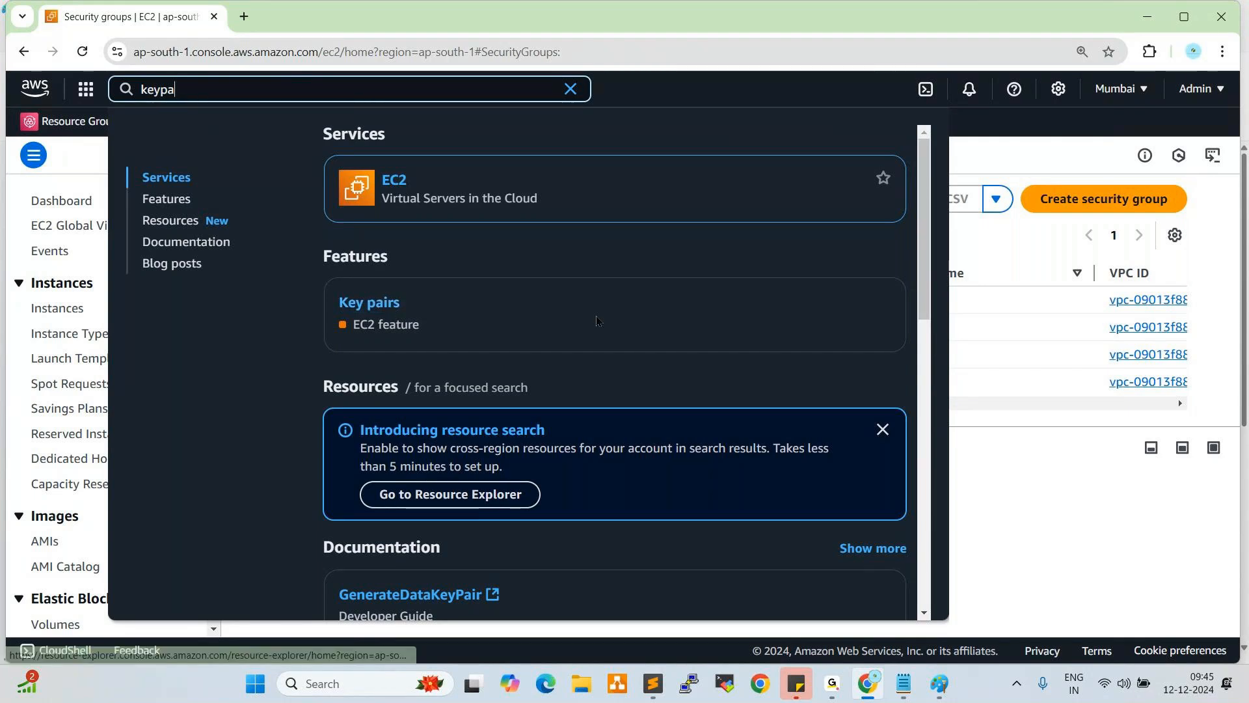
pyautogui.click(1028, 468)
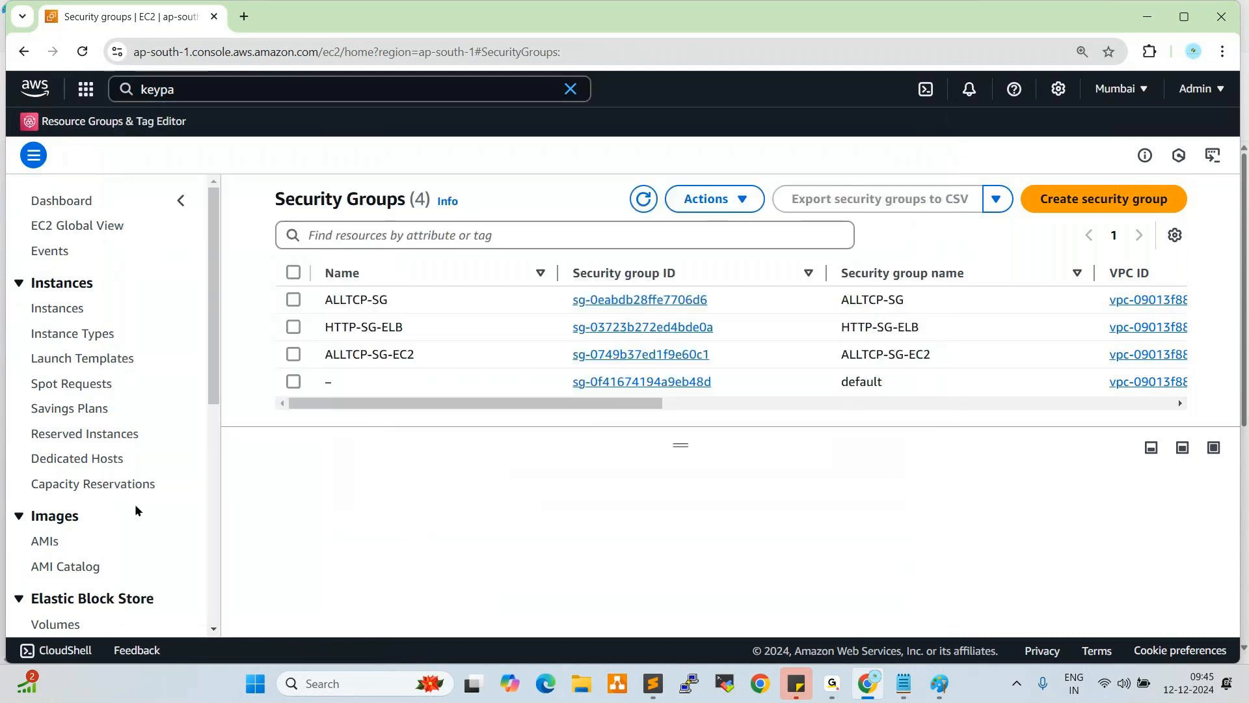
# - Look through the EC2 side navigation, covering Elastic Block Store snapshots, Network & Security, Load Balancing and Auto Scaling
pyautogui.scroll(-5, 137, 510)
pyautogui.scroll(-2, 137, 509)
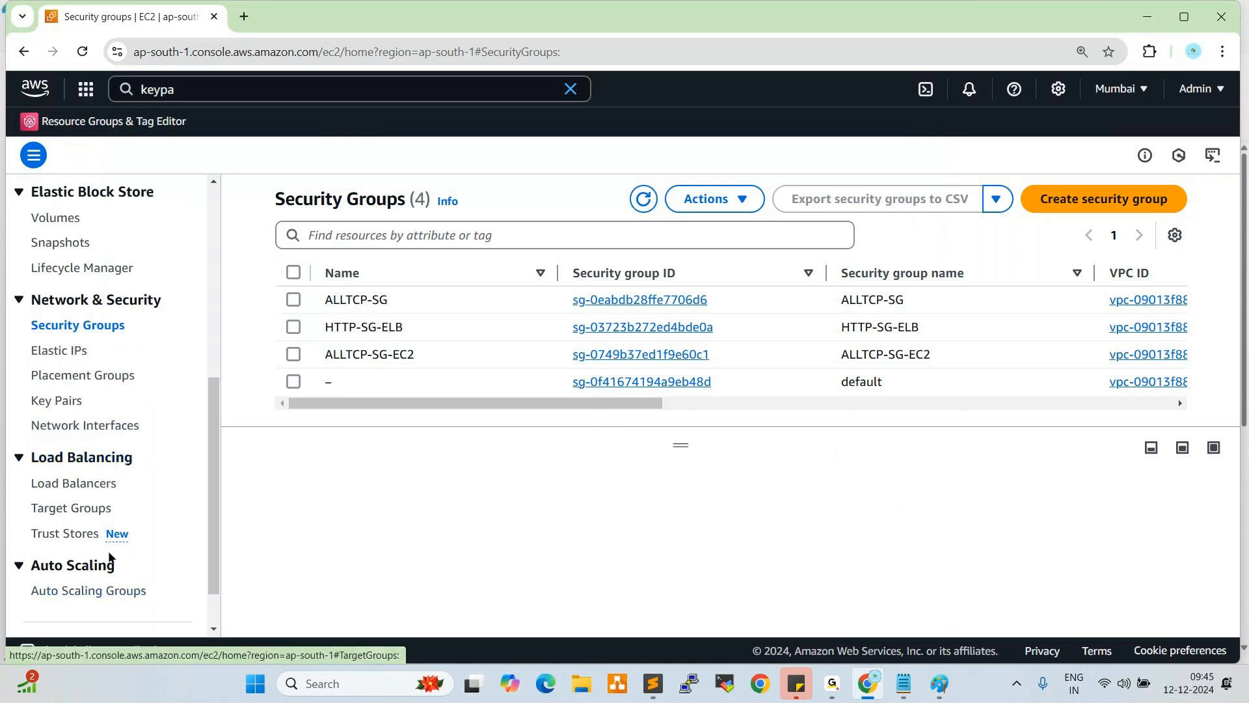
pyautogui.scroll(3, 120, 486)
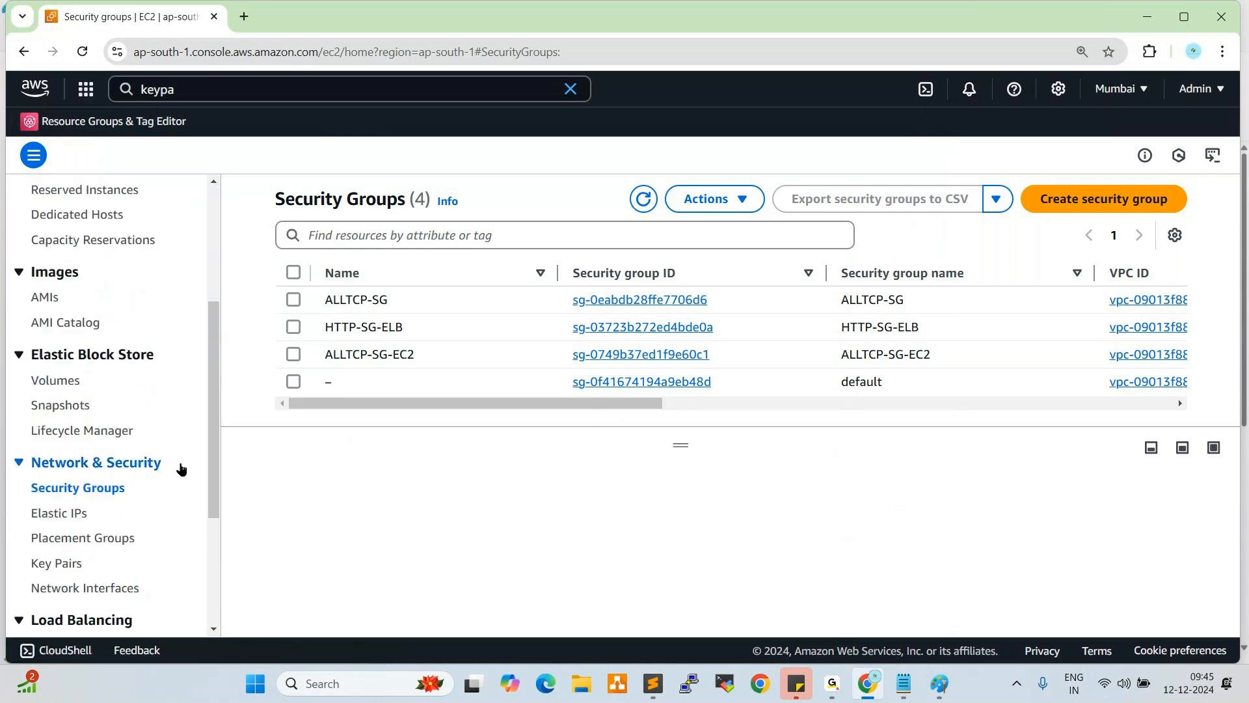
pyautogui.click(60, 405)
pyautogui.scroll(4, 164, 395)
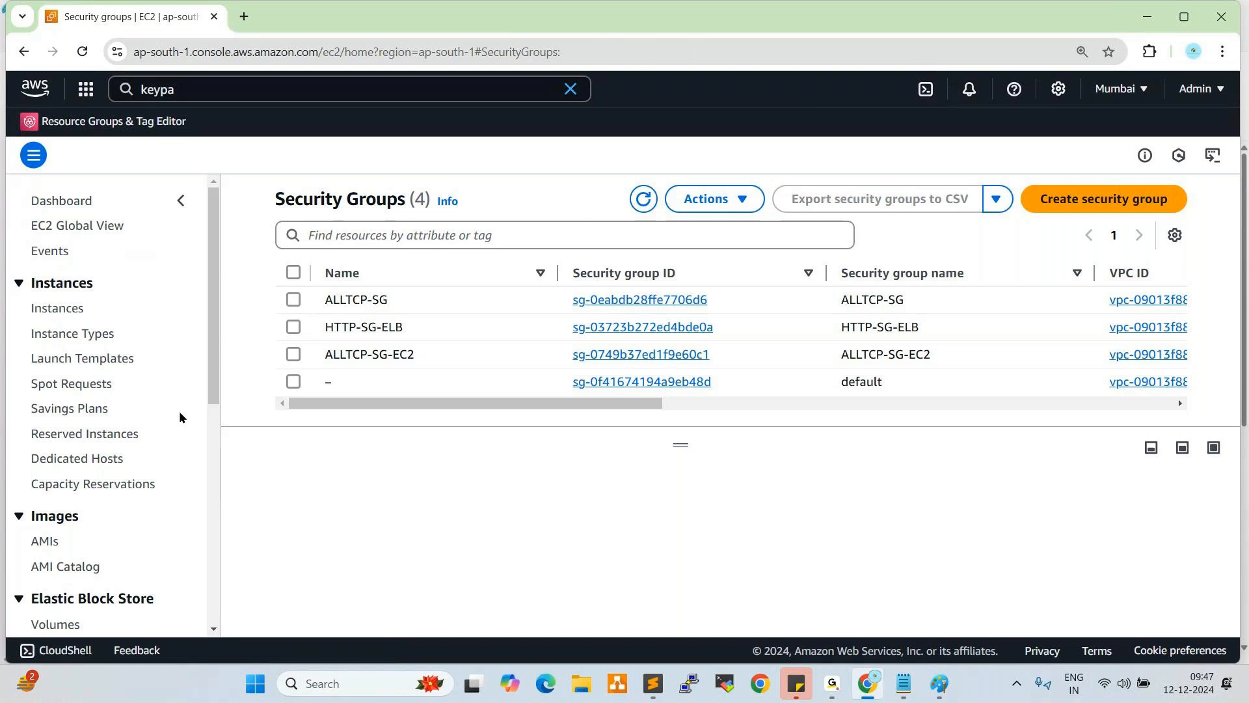
# - Browse the console's full services list, review the services in the Compute category, and close the list
pyautogui.click(84, 90)
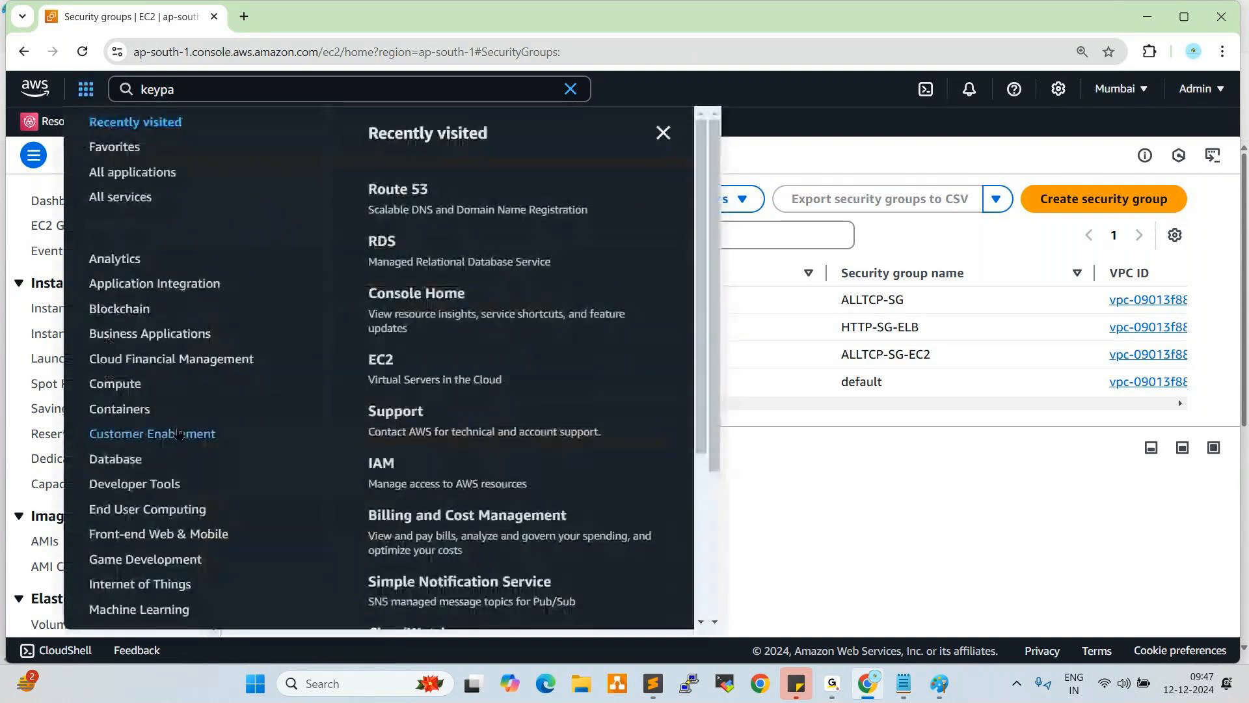
pyautogui.click(123, 390)
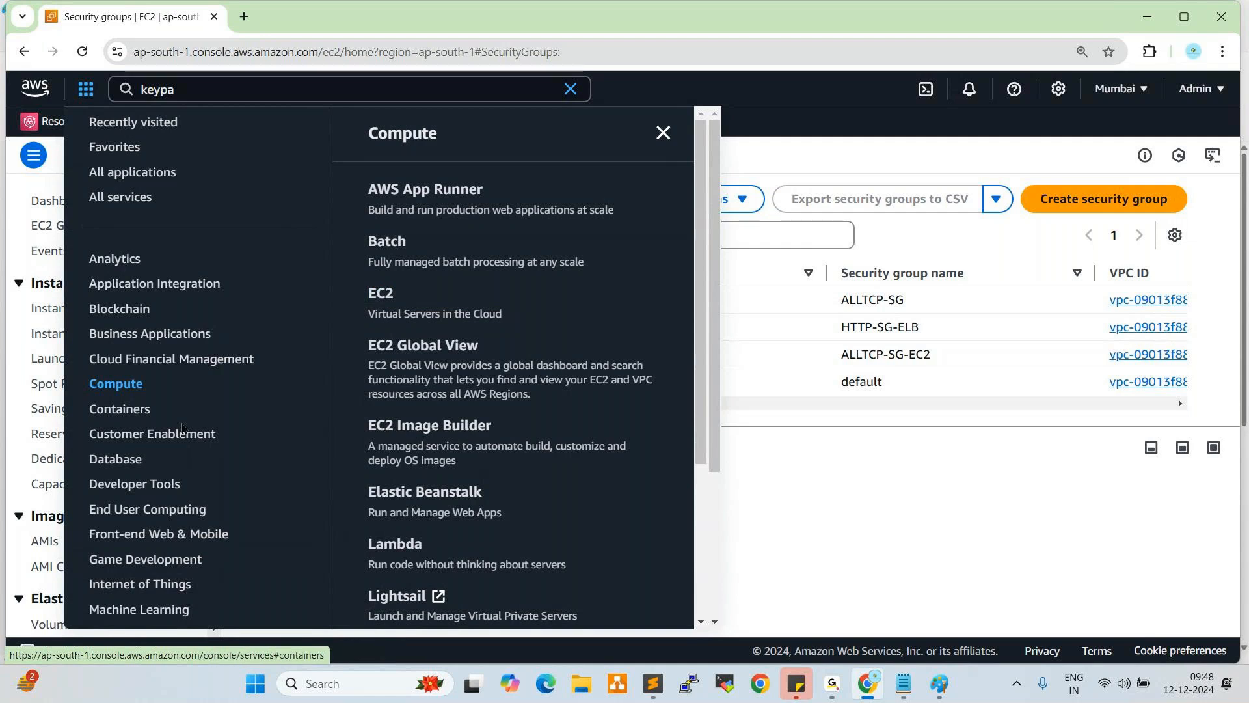
pyautogui.click(853, 505)
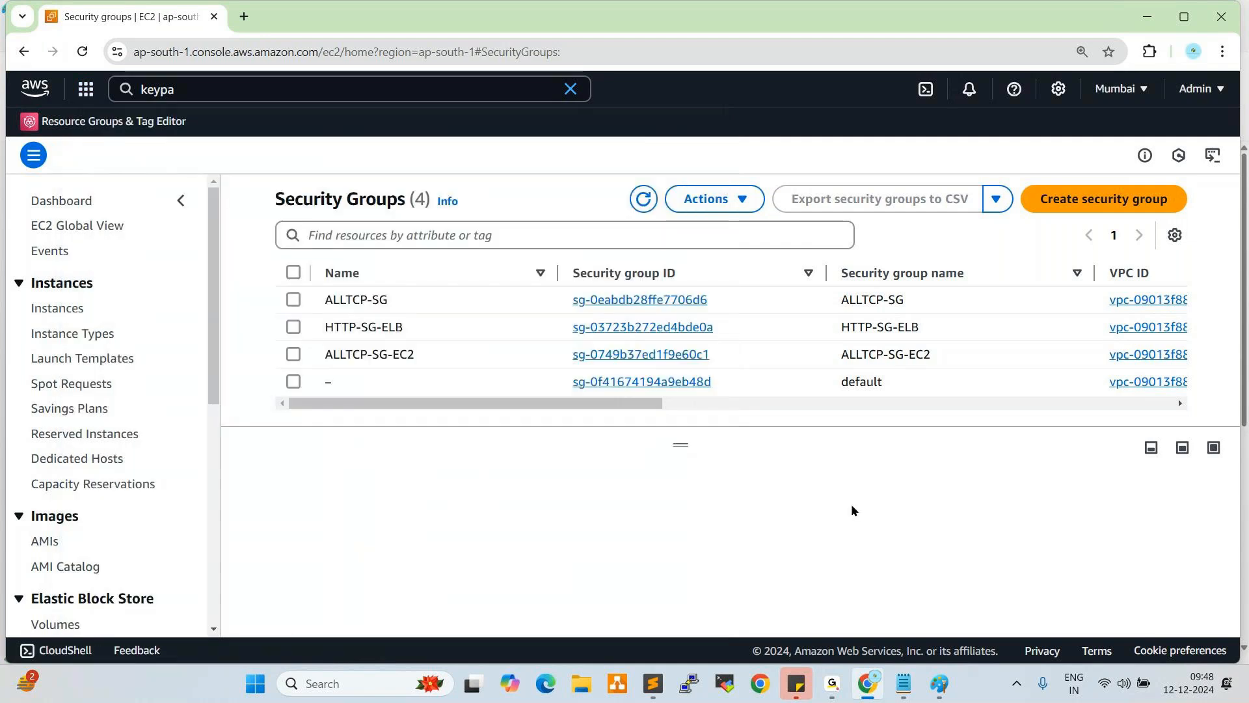
pyautogui.click(85, 88)
pyautogui.click(119, 384)
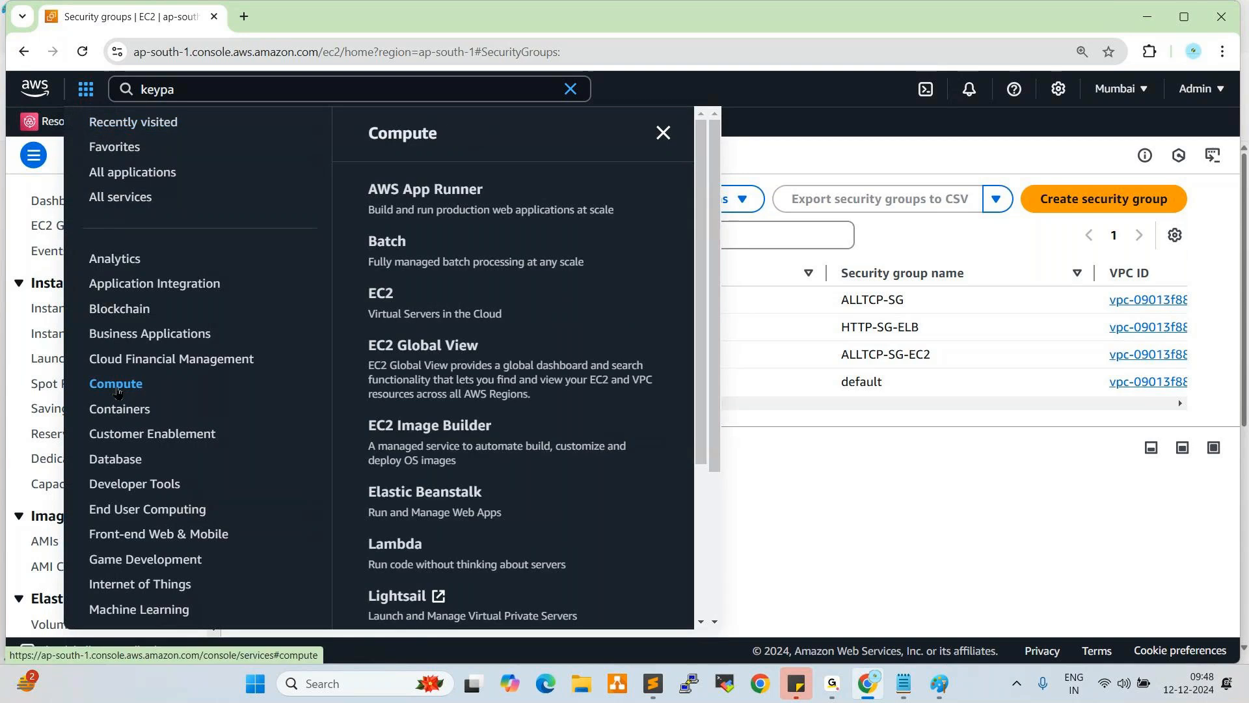
pyautogui.click(891, 493)
# - Show the list of available AWS regions and the account menu's options
pyautogui.click(1119, 89)
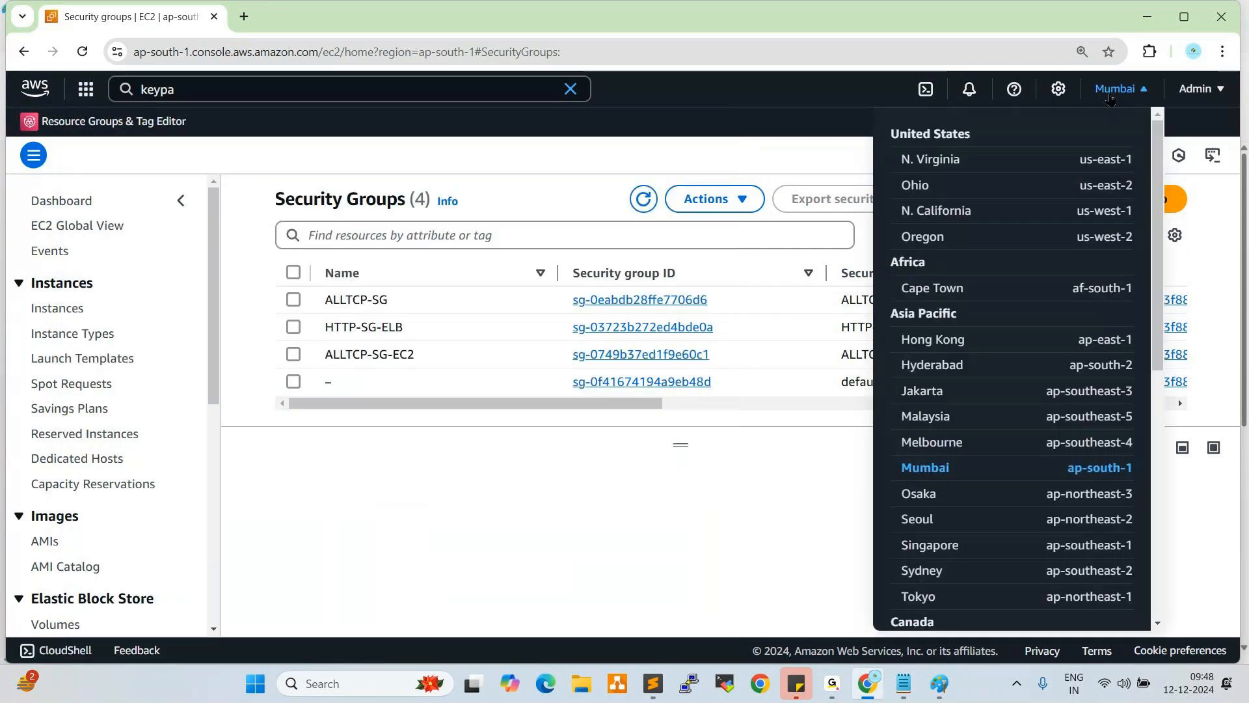
pyautogui.click(1186, 89)
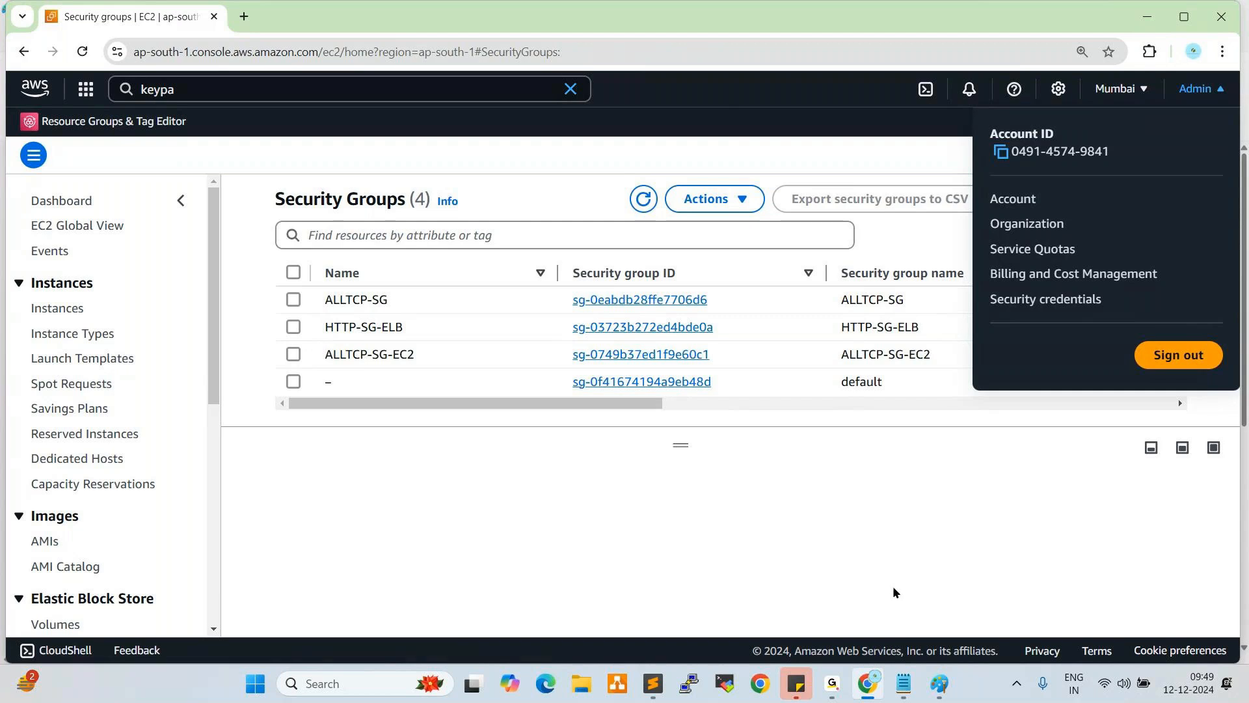
# - Close the account menu and switch to the GoTo Meeting window
pyautogui.moveTo(868, 683)
pyautogui.click(880, 628)
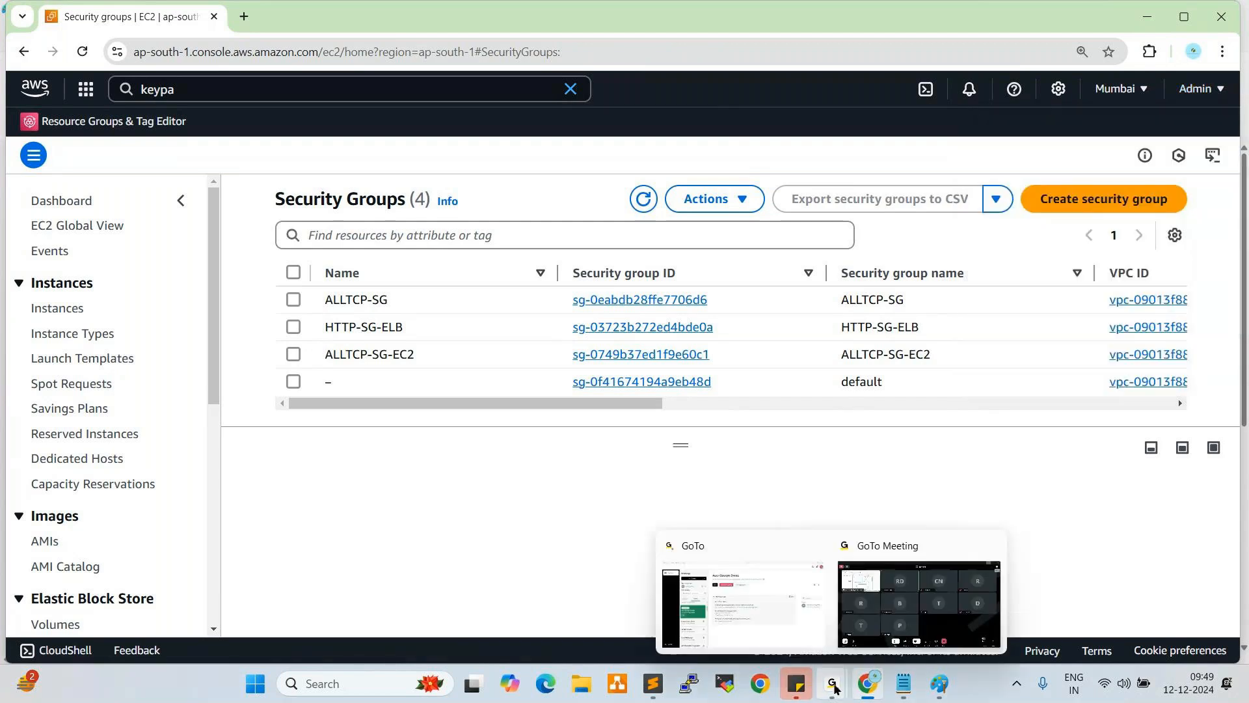
pyautogui.click(869, 605)
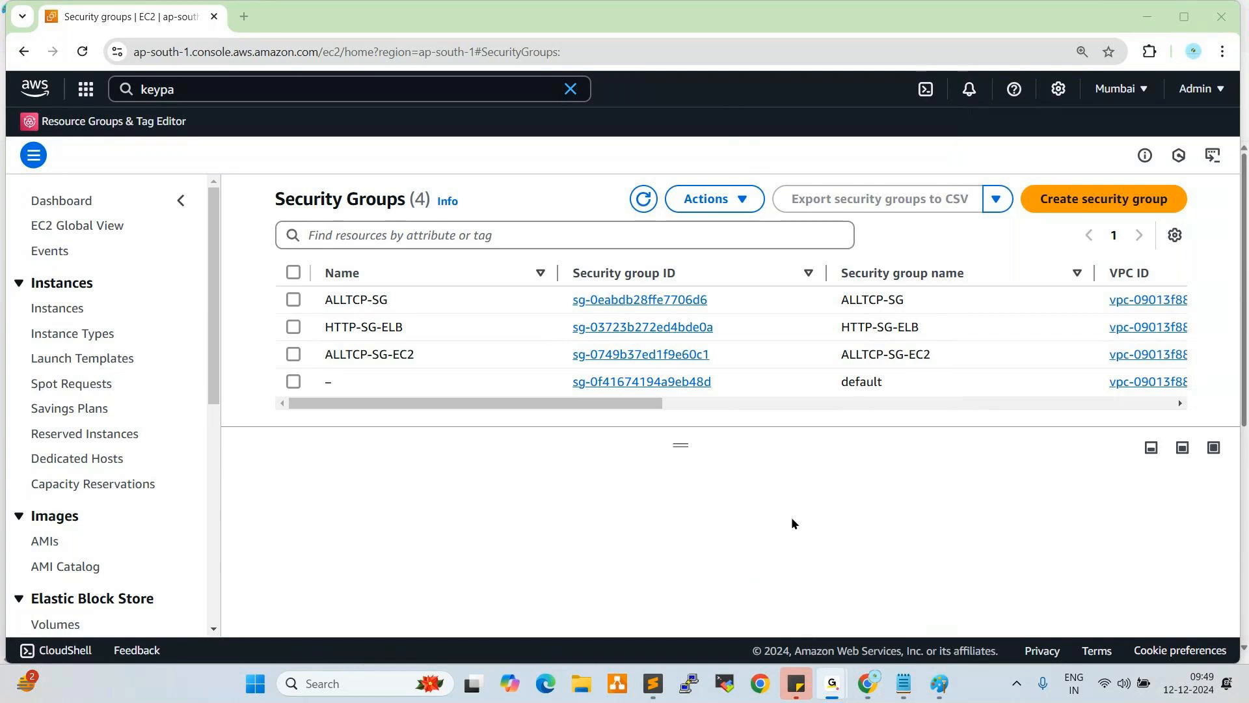